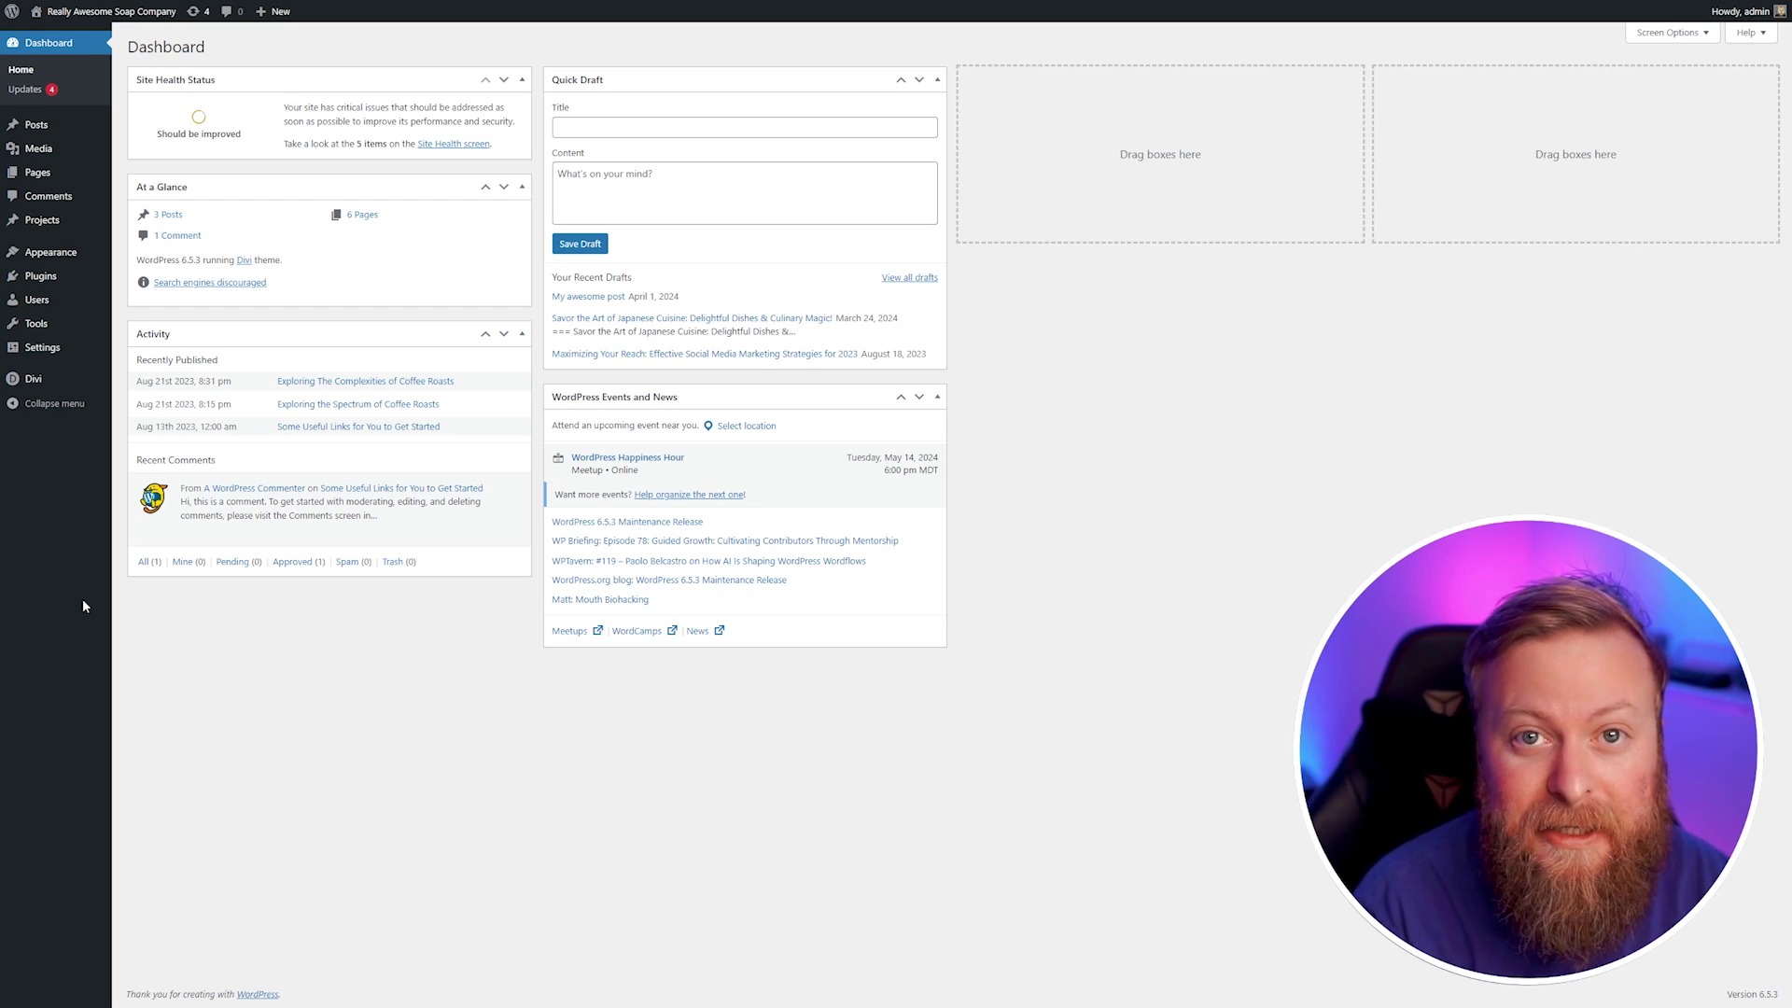
# Create a new page, edit it in Divi Builder, and choose Generate Layout with AI
pyautogui.moveTo(68, 178)
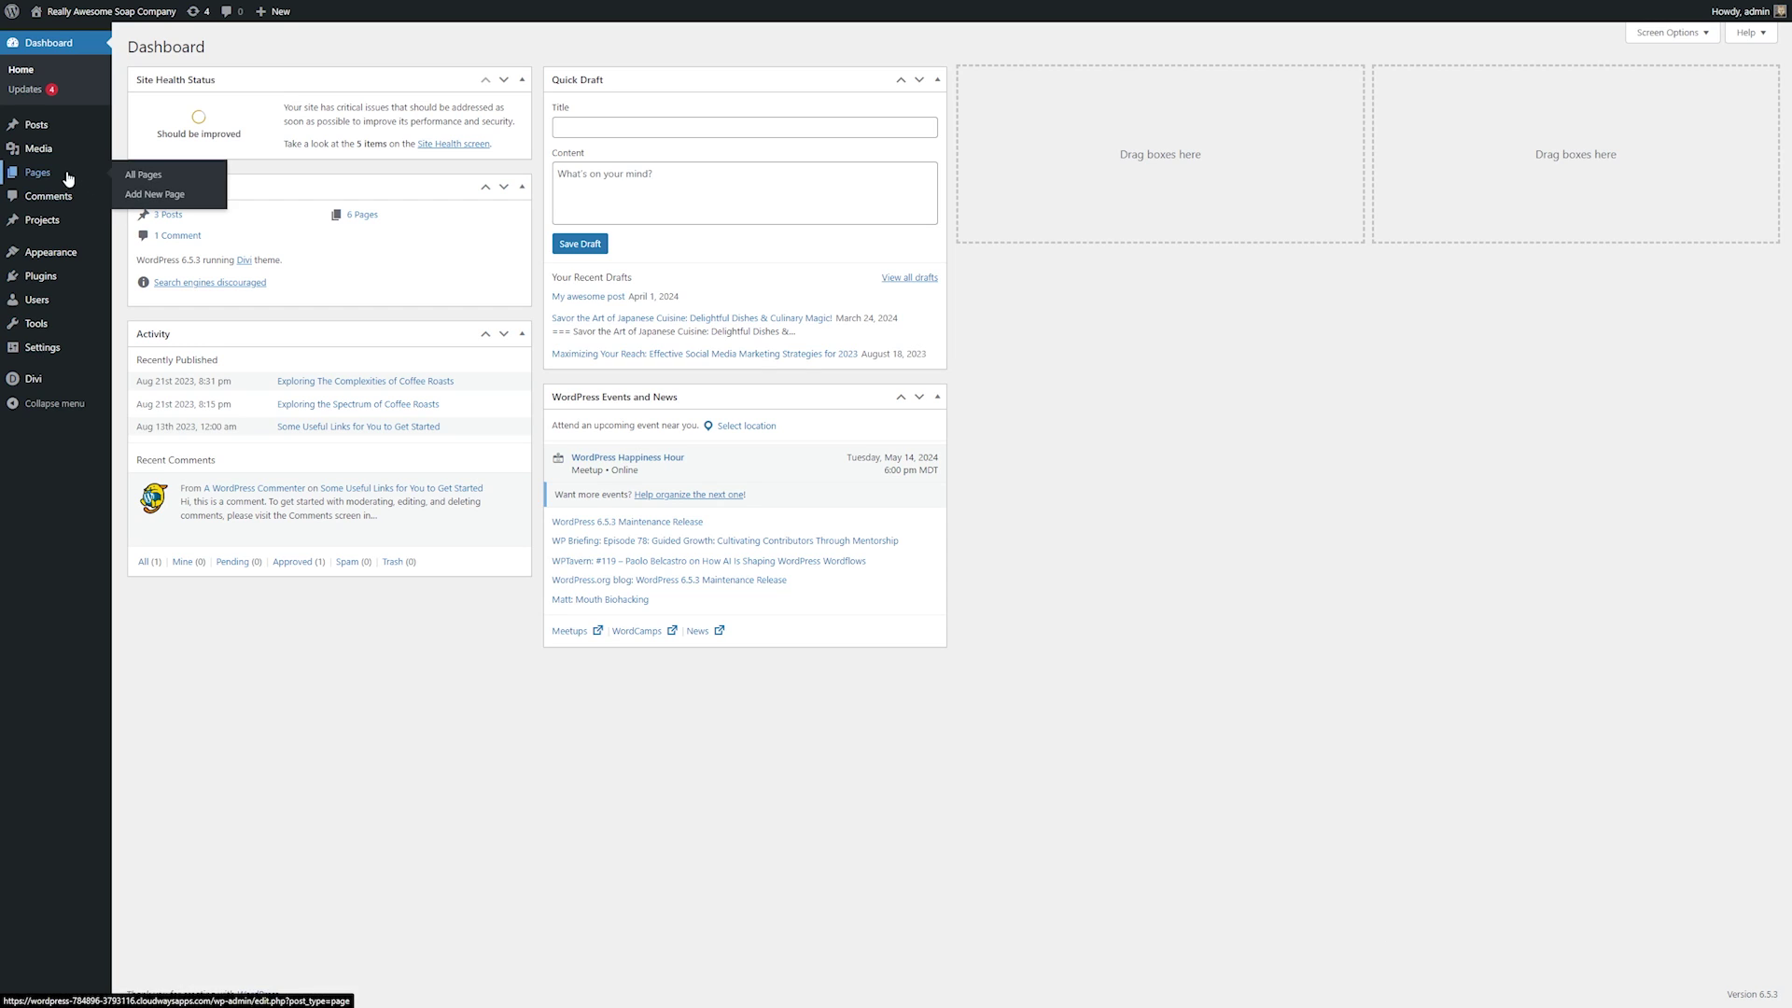
pyautogui.click(148, 197)
pyautogui.click(742, 259)
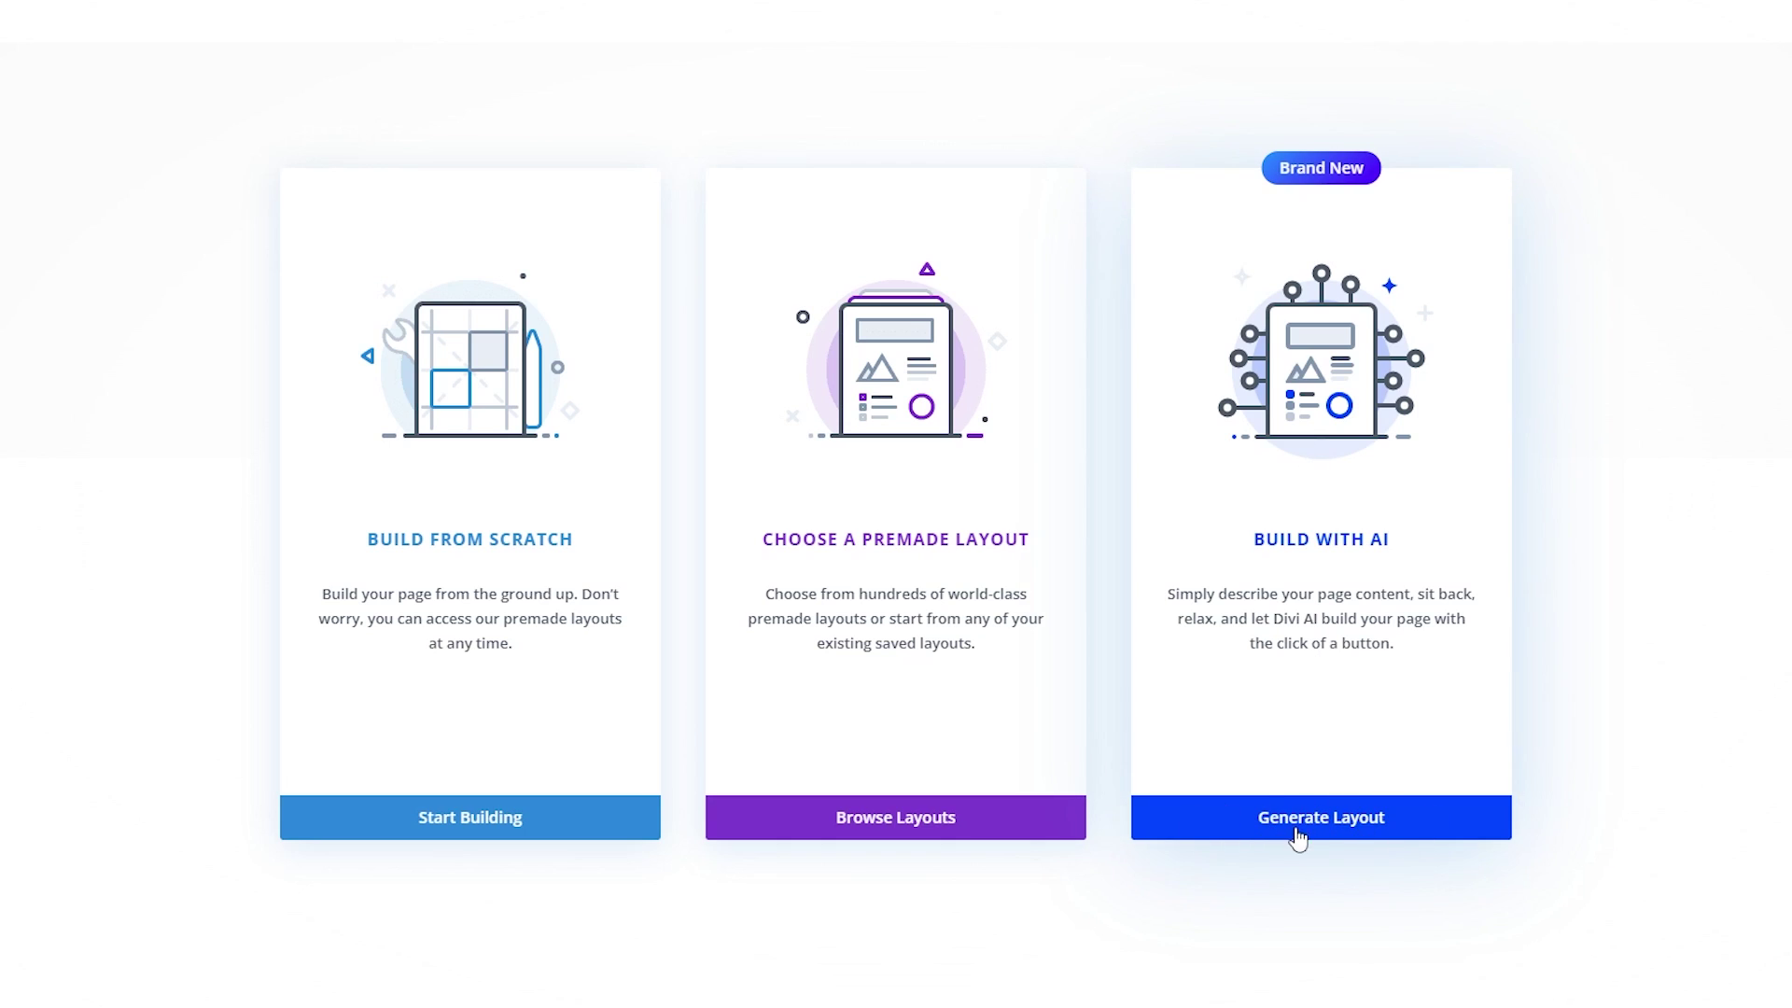
pyautogui.click(1374, 825)
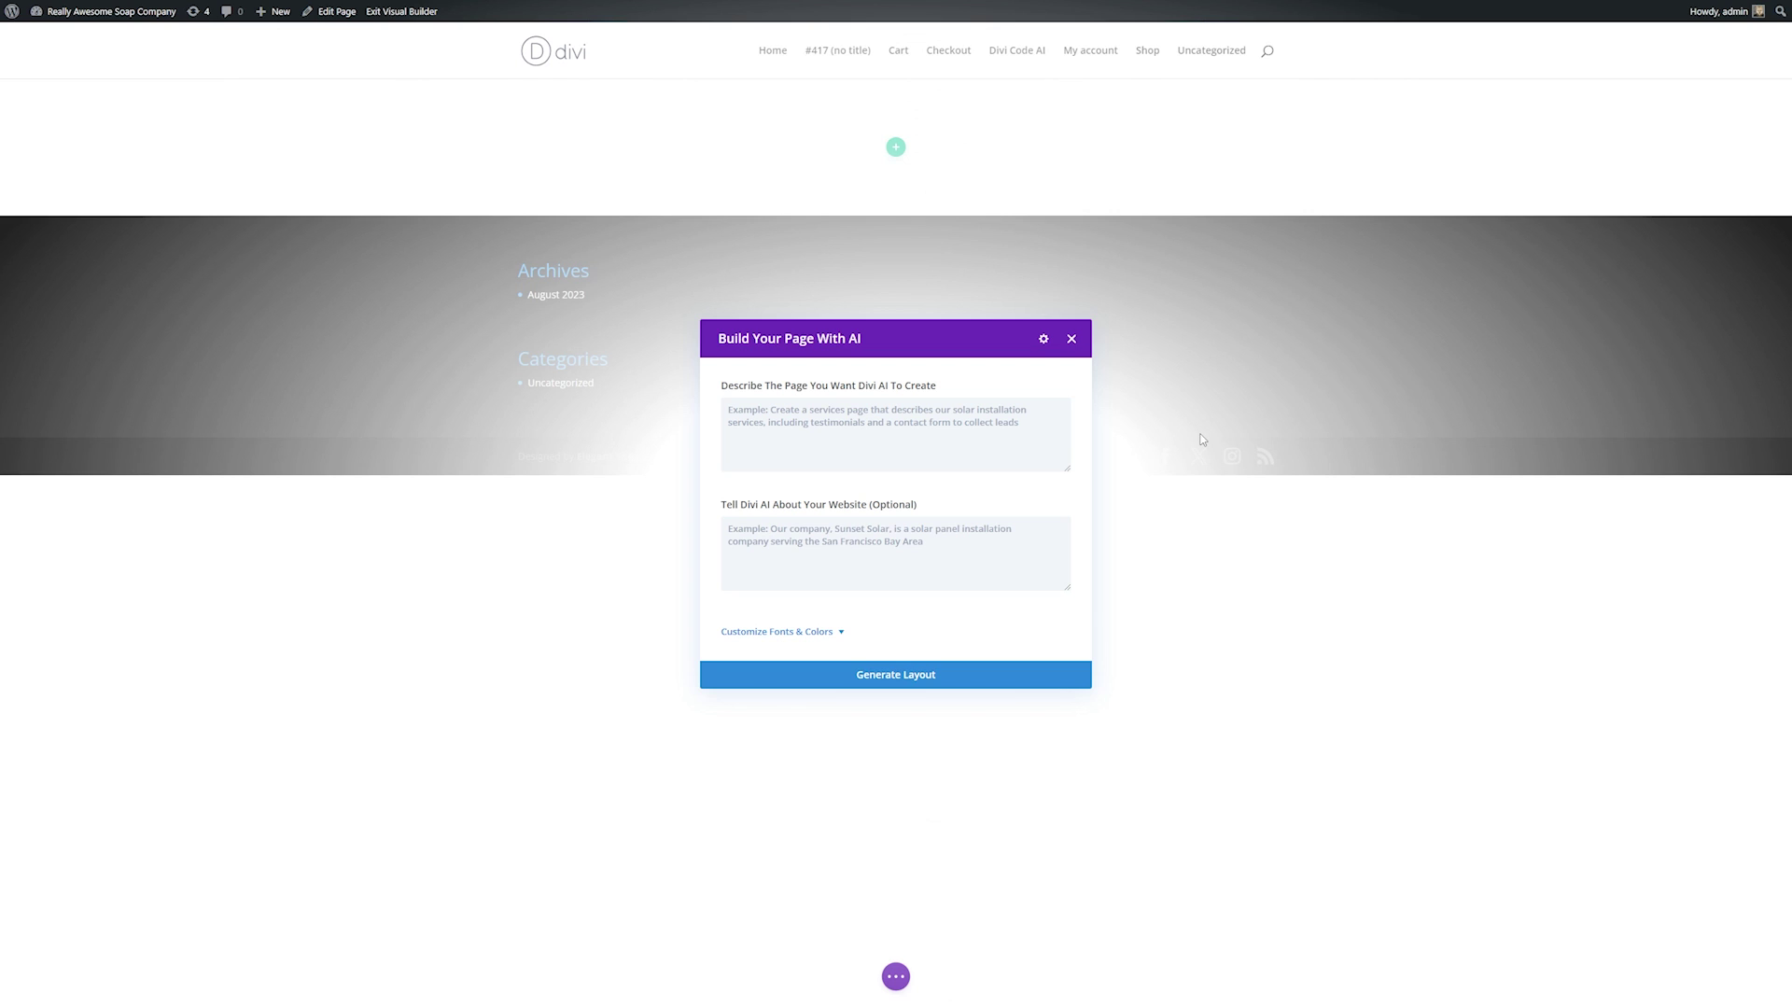
# Paste the Critter Cravings landing-page prompt into the Describe The Page field
pyautogui.click(822, 413)
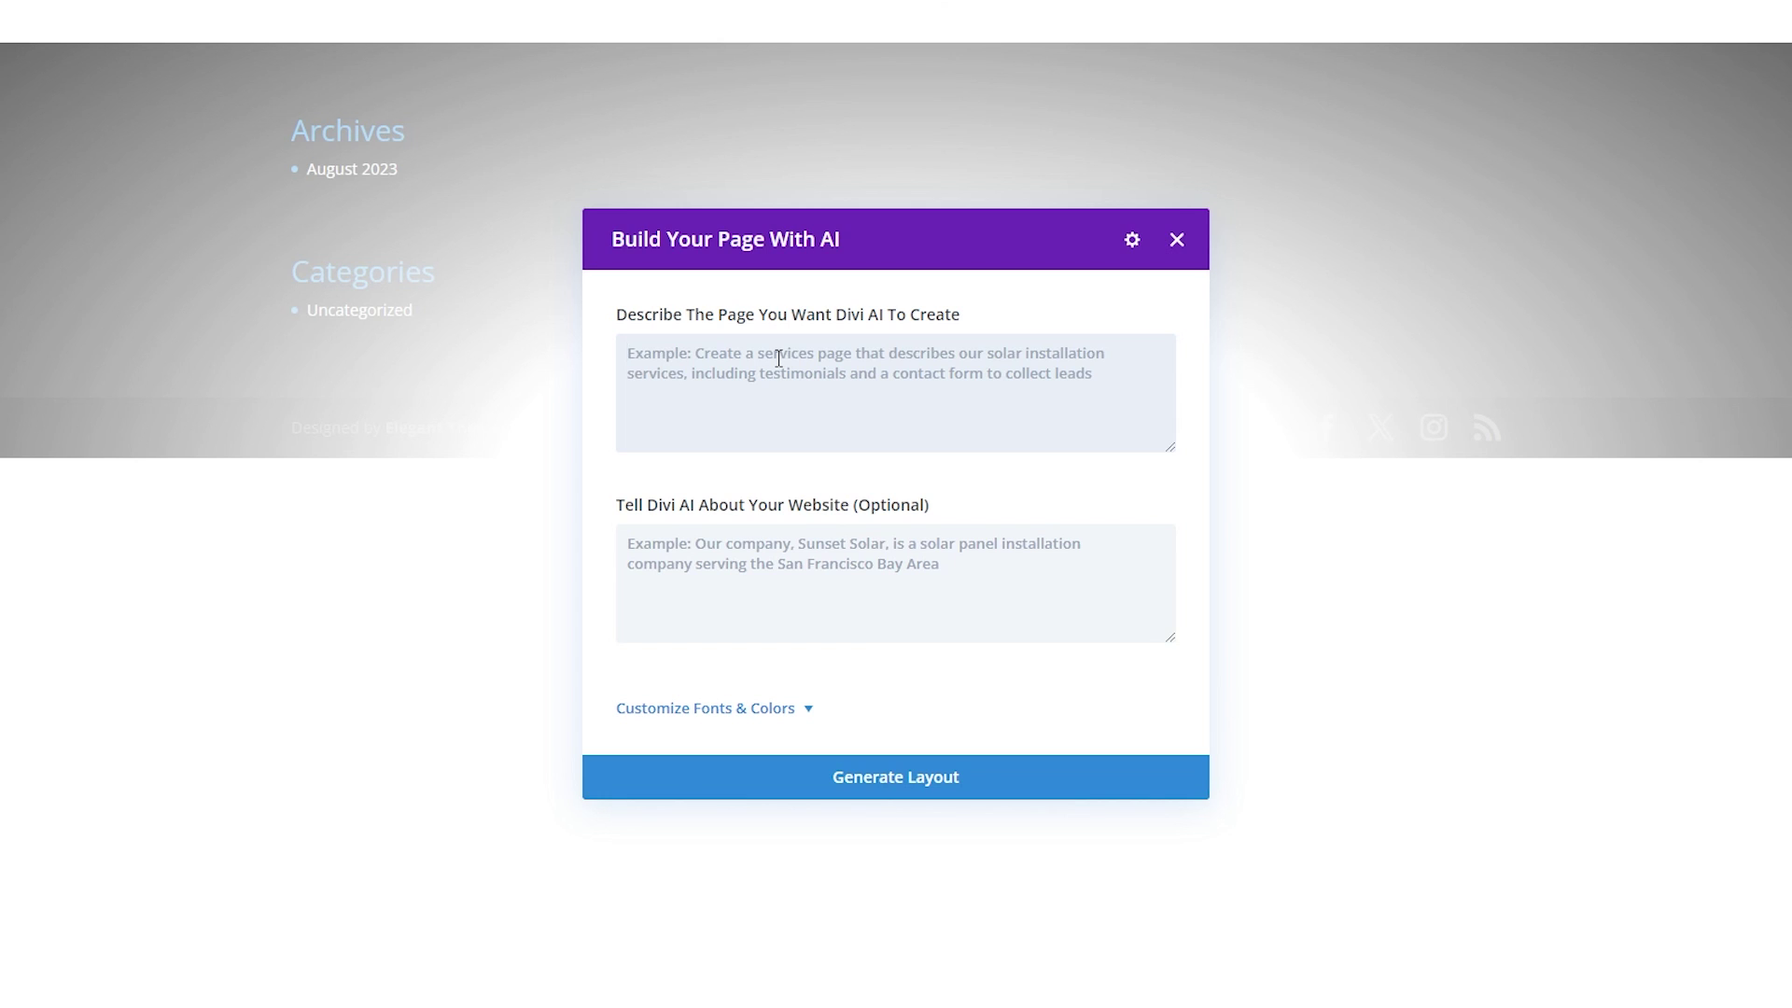
pyautogui.write('Create a landing page for a specialty pet treat business. The company’s name is Critter Cravings, and it concentrates on all-natural ingredients.')
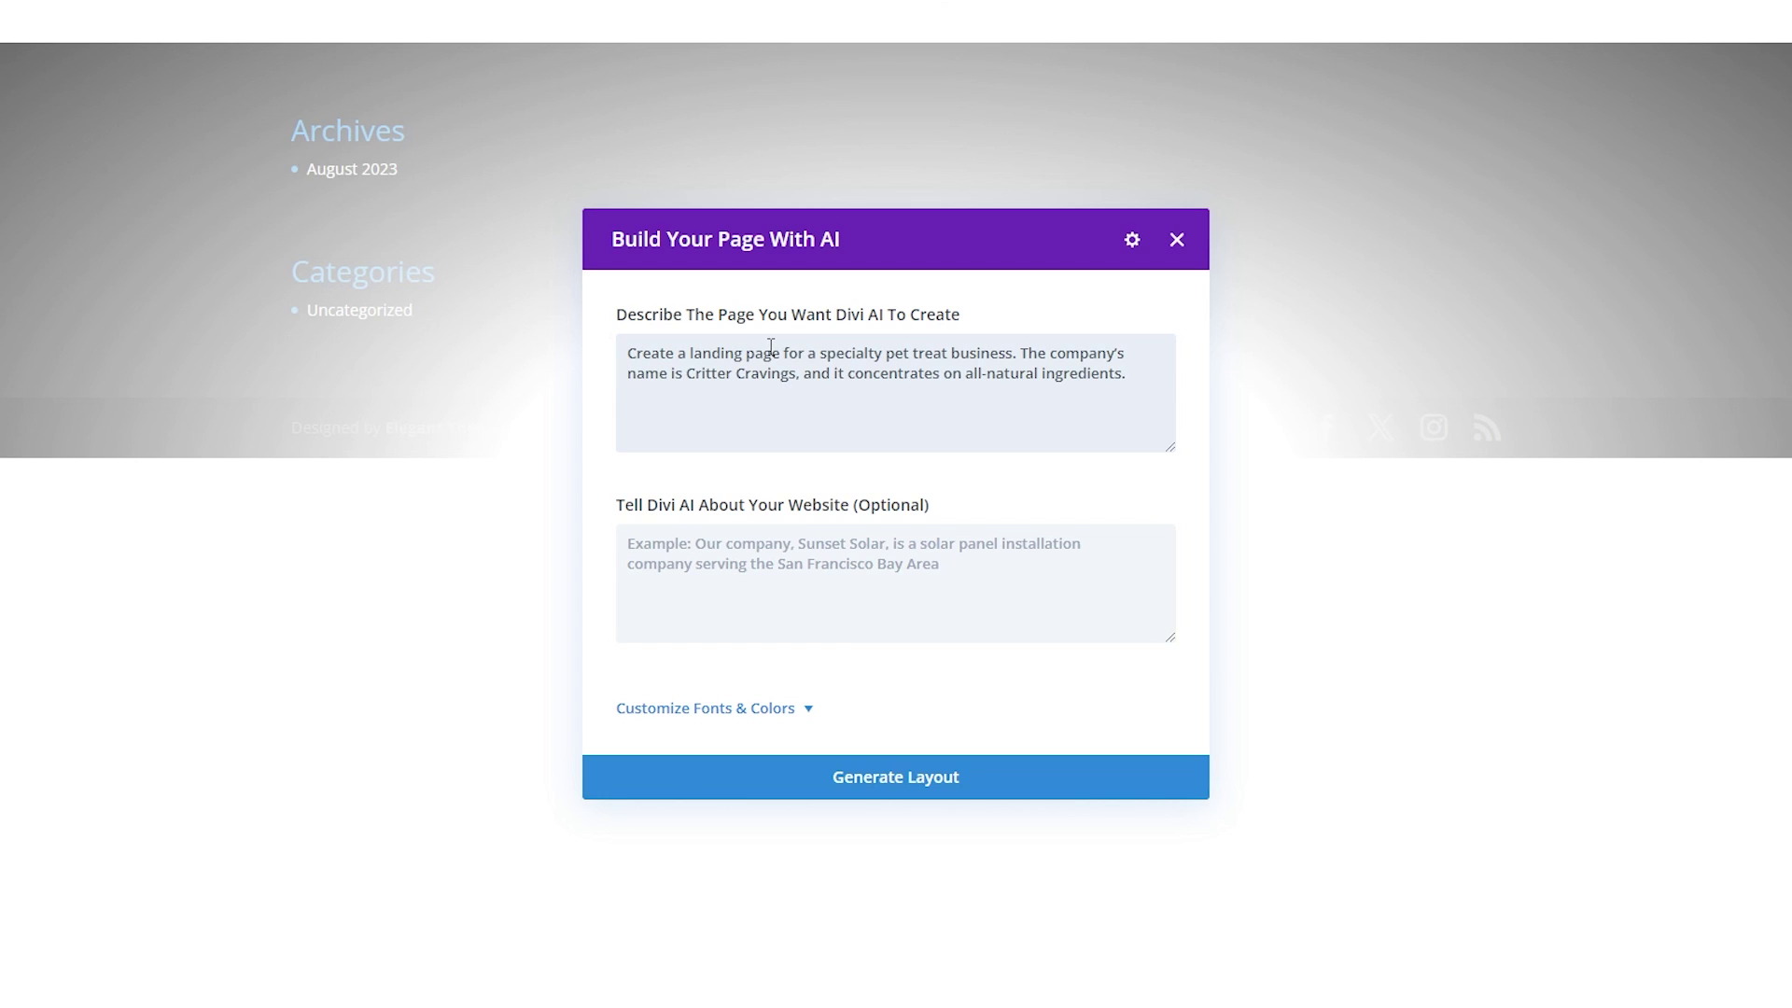
pyautogui.moveTo(686, 389); pyautogui.dragTo(1145, 376)
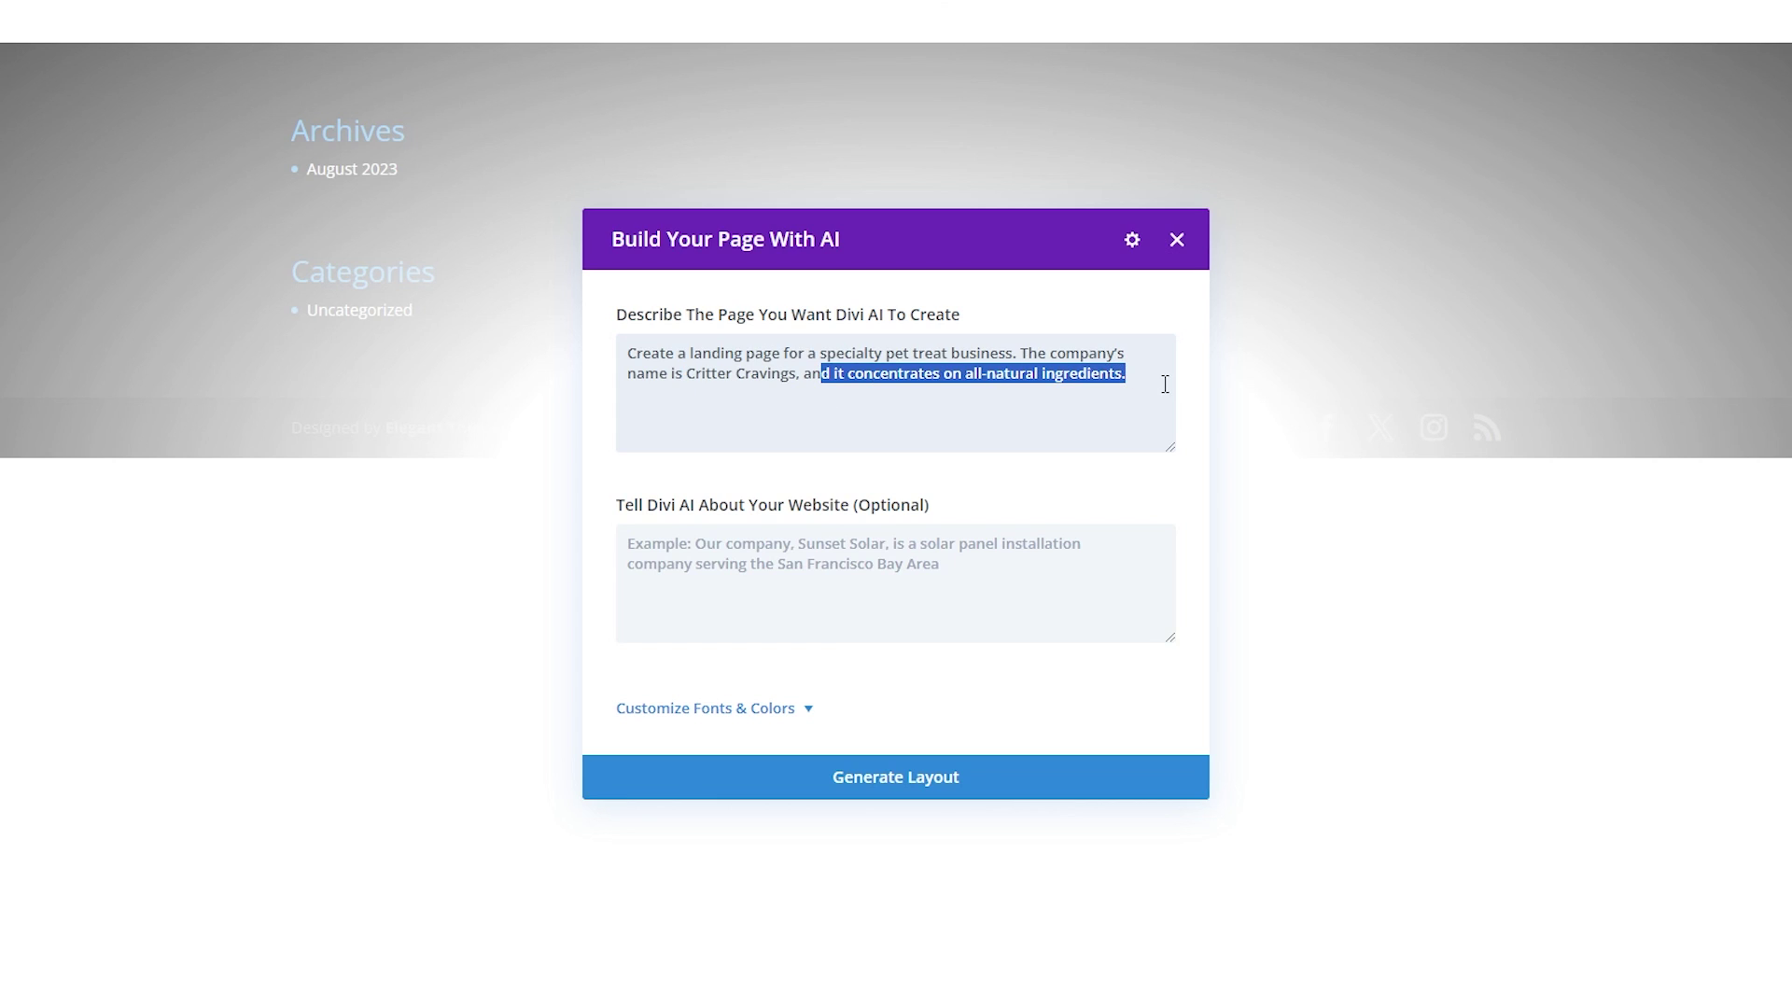
pyautogui.click(1155, 381)
# Paste the paragraph about the Critter Cravings company into the website description field
pyautogui.moveTo(966, 512); pyautogui.dragTo(882, 611)
pyautogui.click(687, 569)
pyautogui.write('Our company, Critter Cravings, is an all-natural pet treat business renowned for making delicious baked goodies for your furry friend. We handcraft each treat carefully, ensuring only the finest, wholesome ingredients make it into our recipes. From crunchy biscuits to chewy delights, every bite will surely warrant a bark or meow from your best friend.')
pyautogui.click(714, 534)
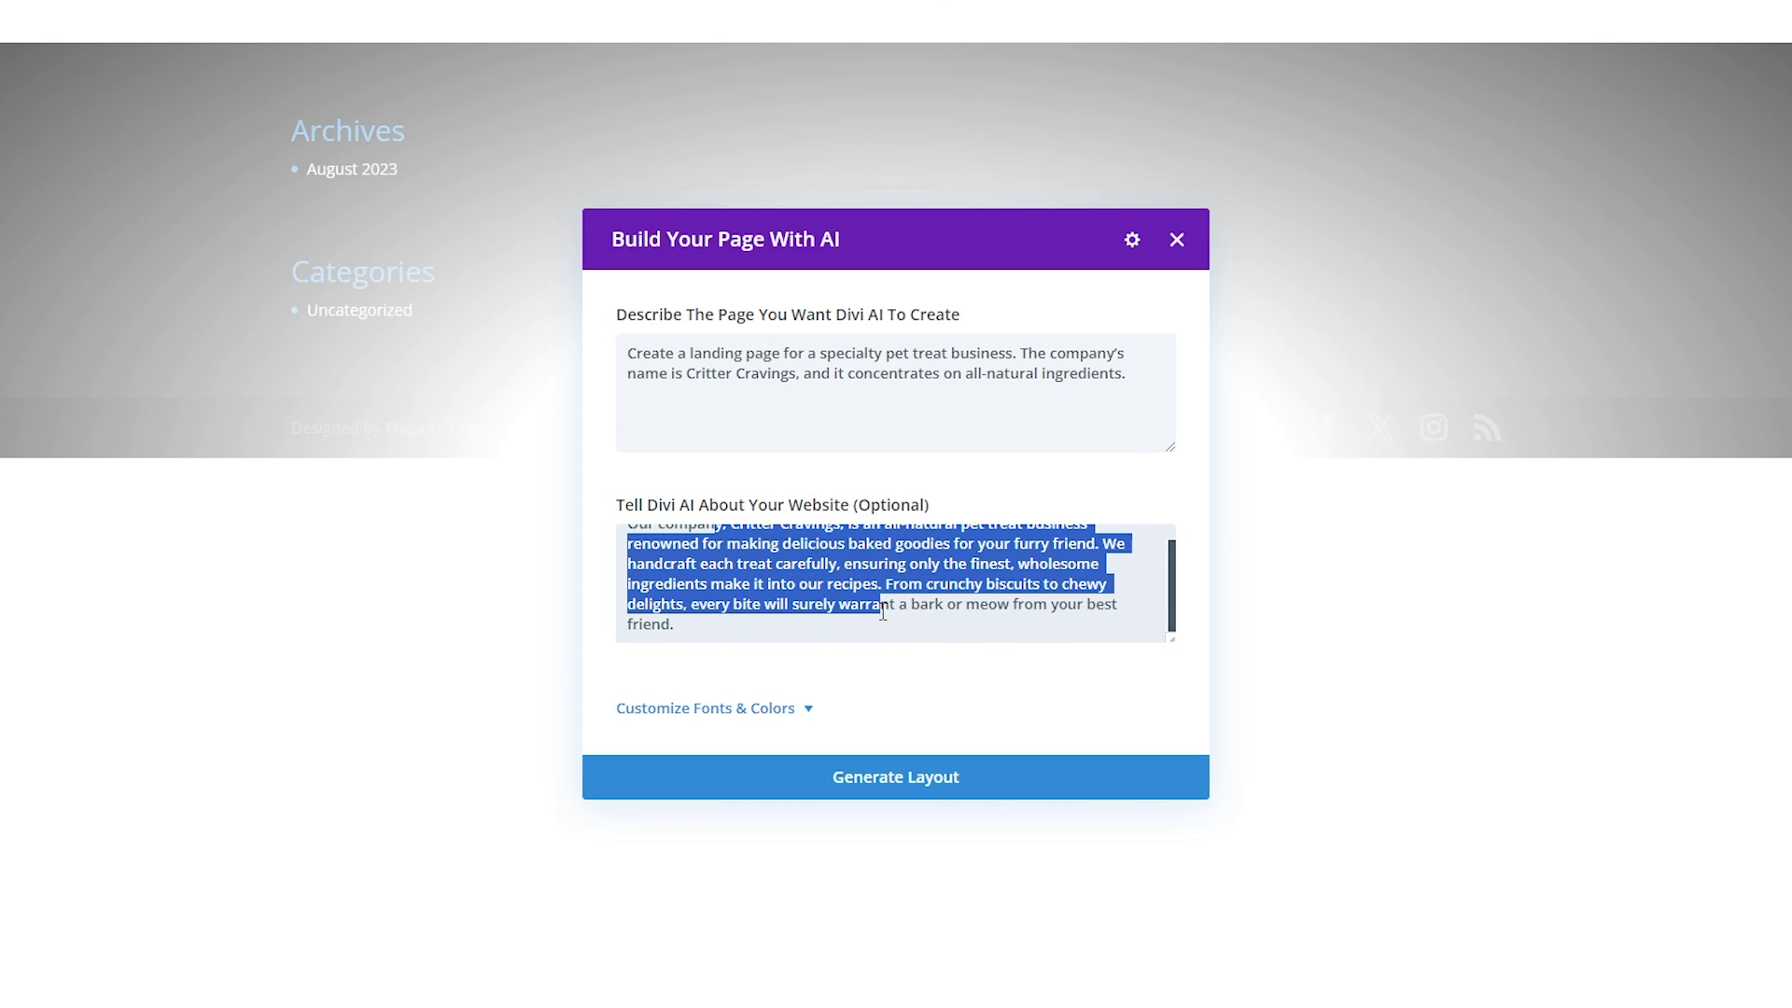
pyautogui.click(857, 563)
pyautogui.moveTo(730, 543); pyautogui.dragTo(781, 563)
pyautogui.click(860, 544)
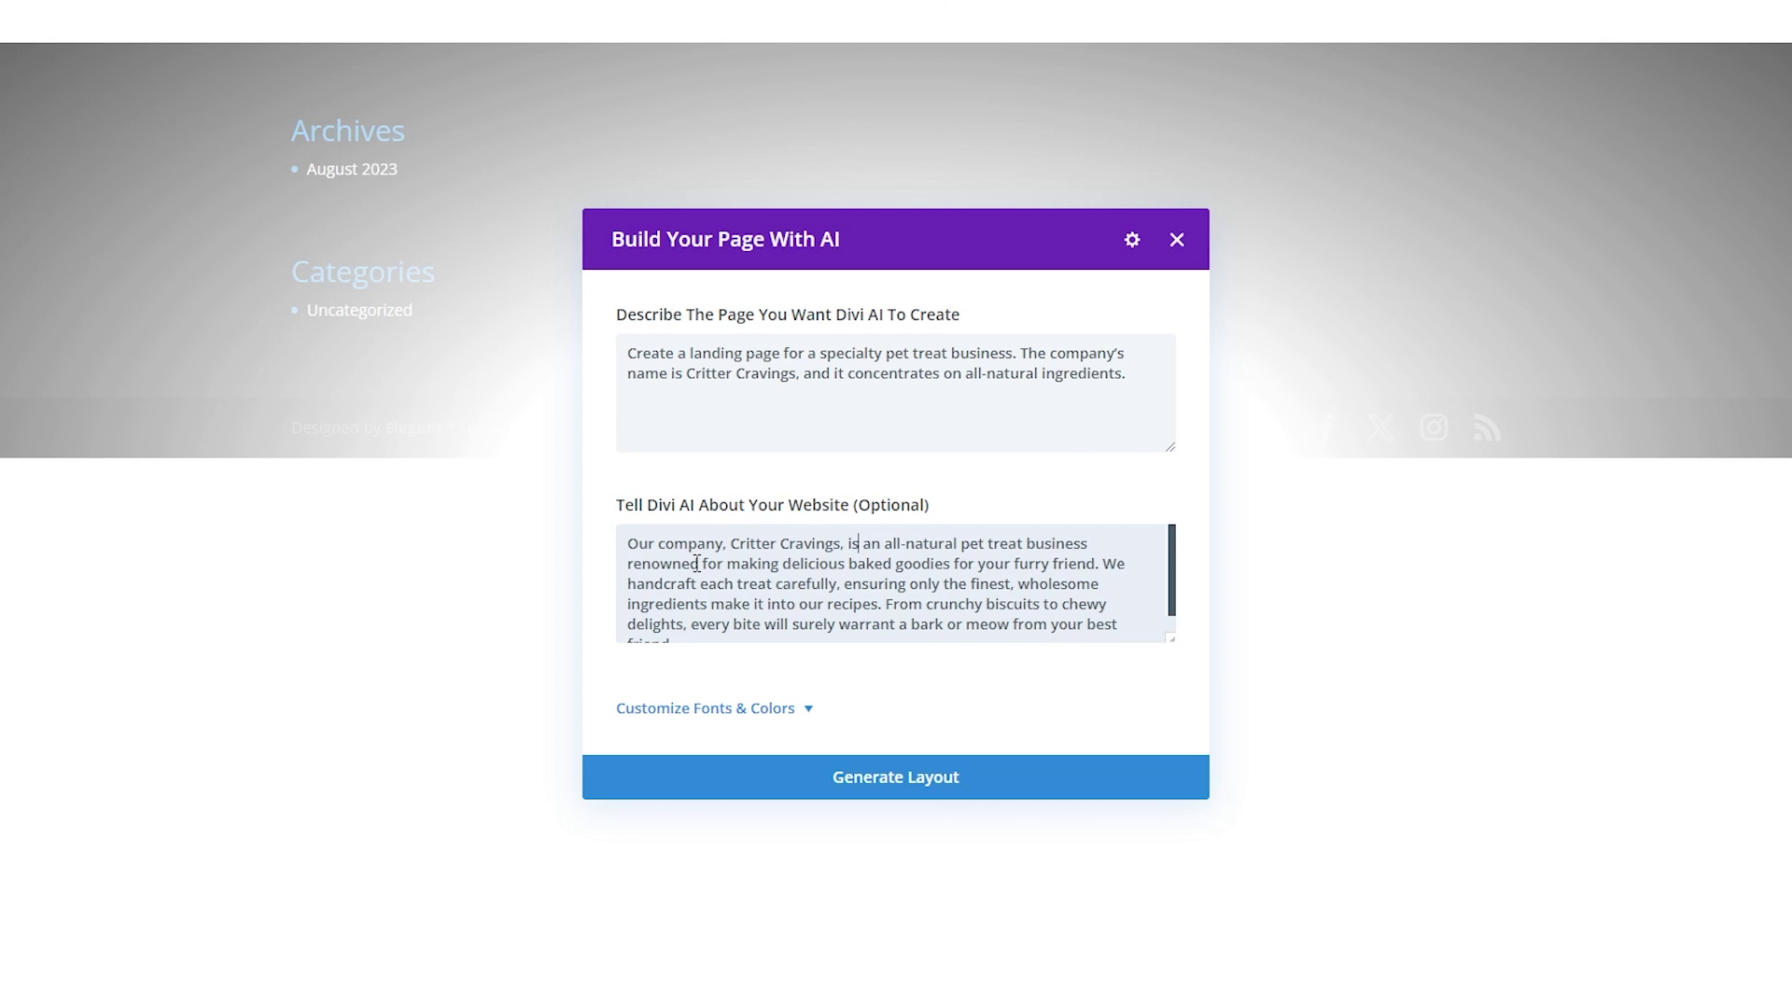
pyautogui.moveTo(697, 564); pyautogui.dragTo(969, 564)
pyautogui.click(1056, 564)
pyautogui.scroll(-1, 880, 564)
pyautogui.moveTo(627, 564); pyautogui.dragTo(885, 564)
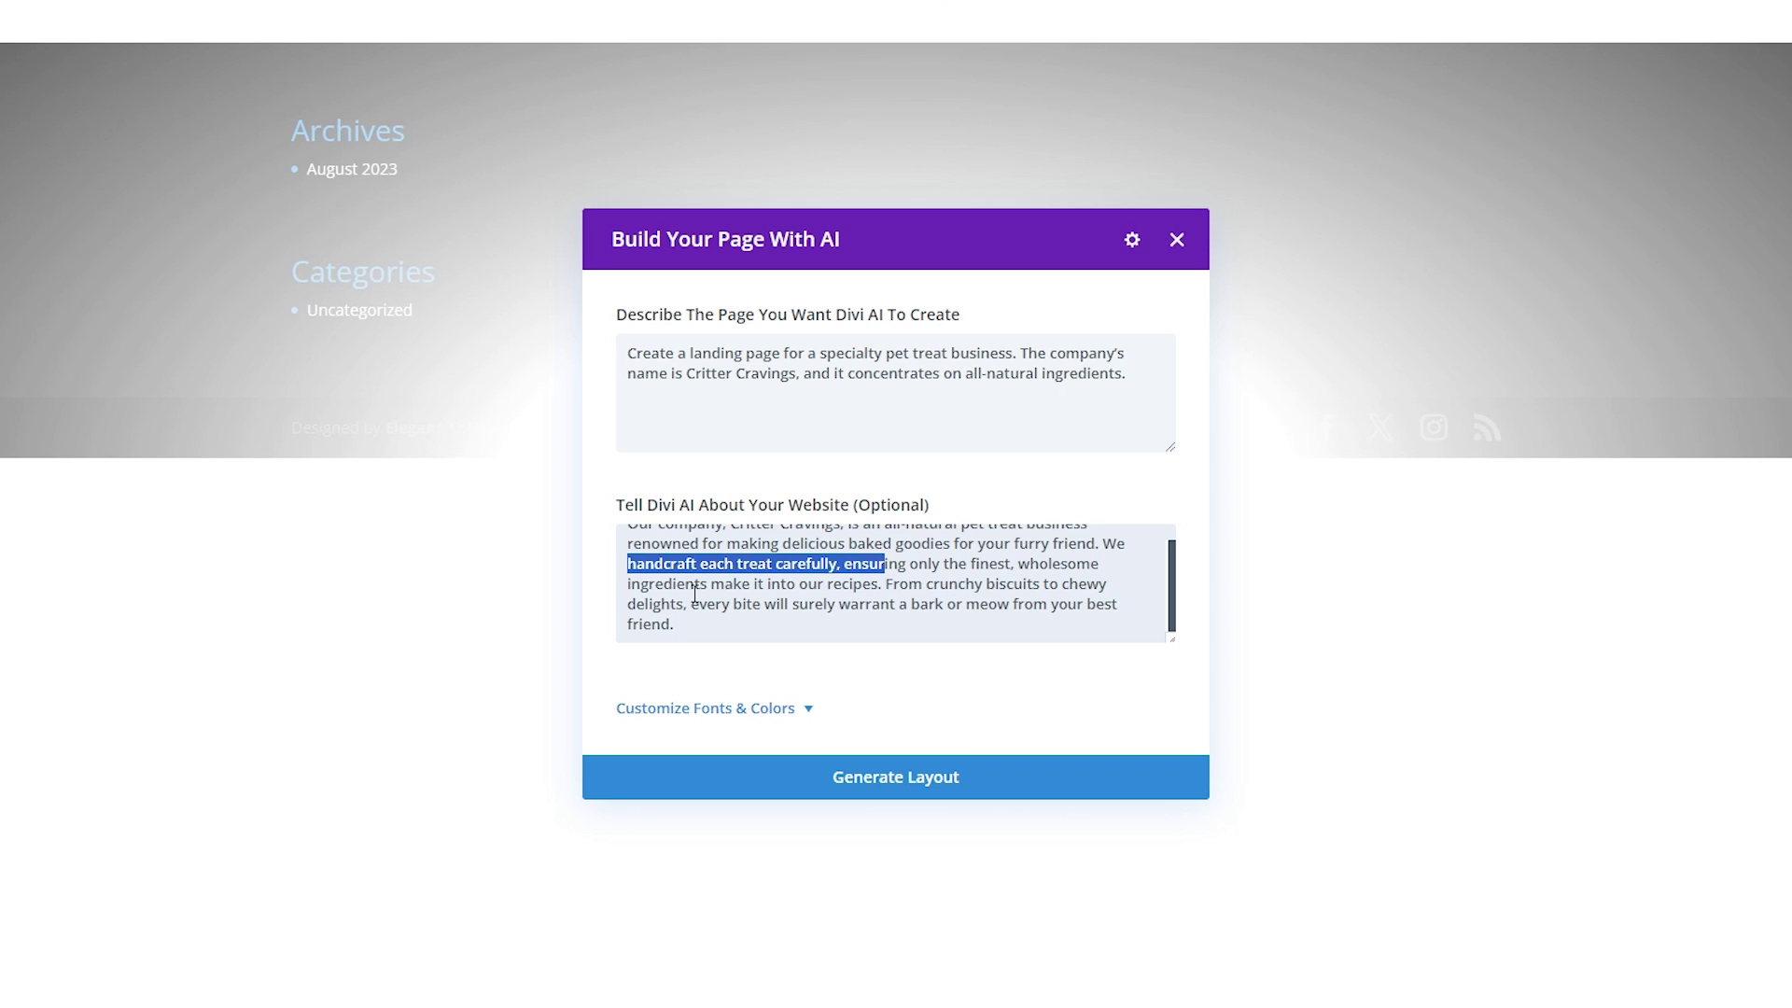
pyautogui.click(798, 621)
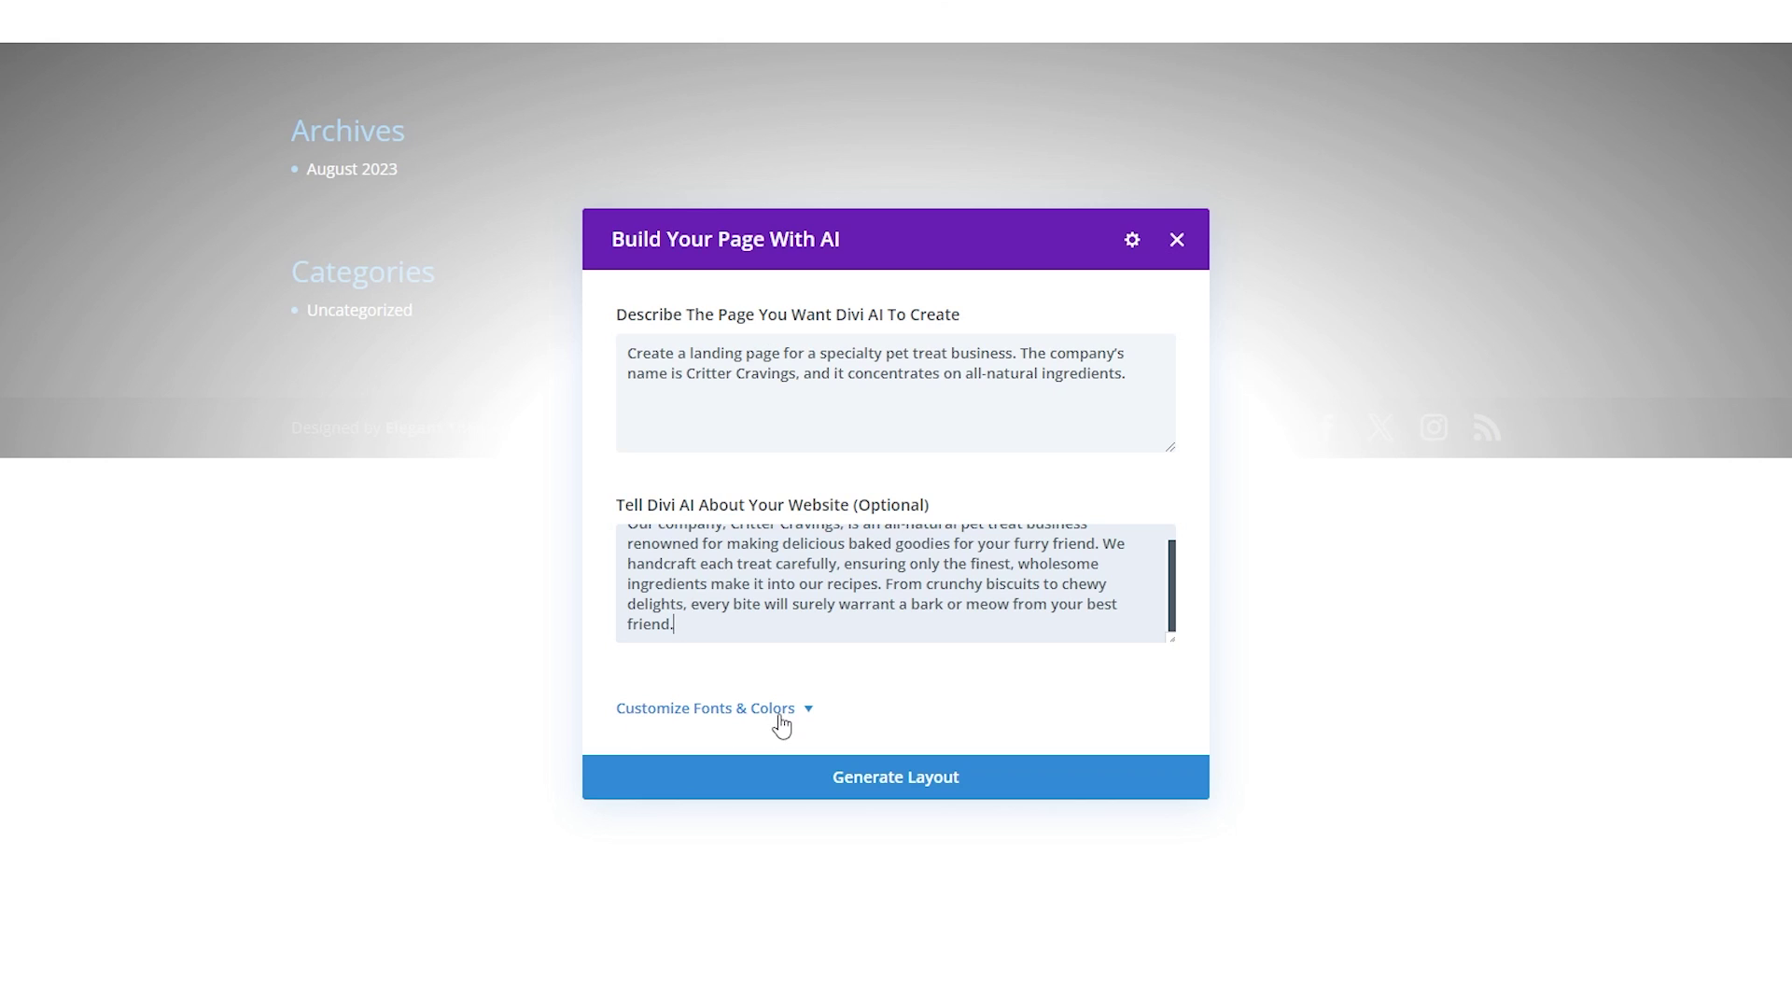
# Expand the font and colour options and set a custom orange primary colour, #dd9933
pyautogui.click(733, 708)
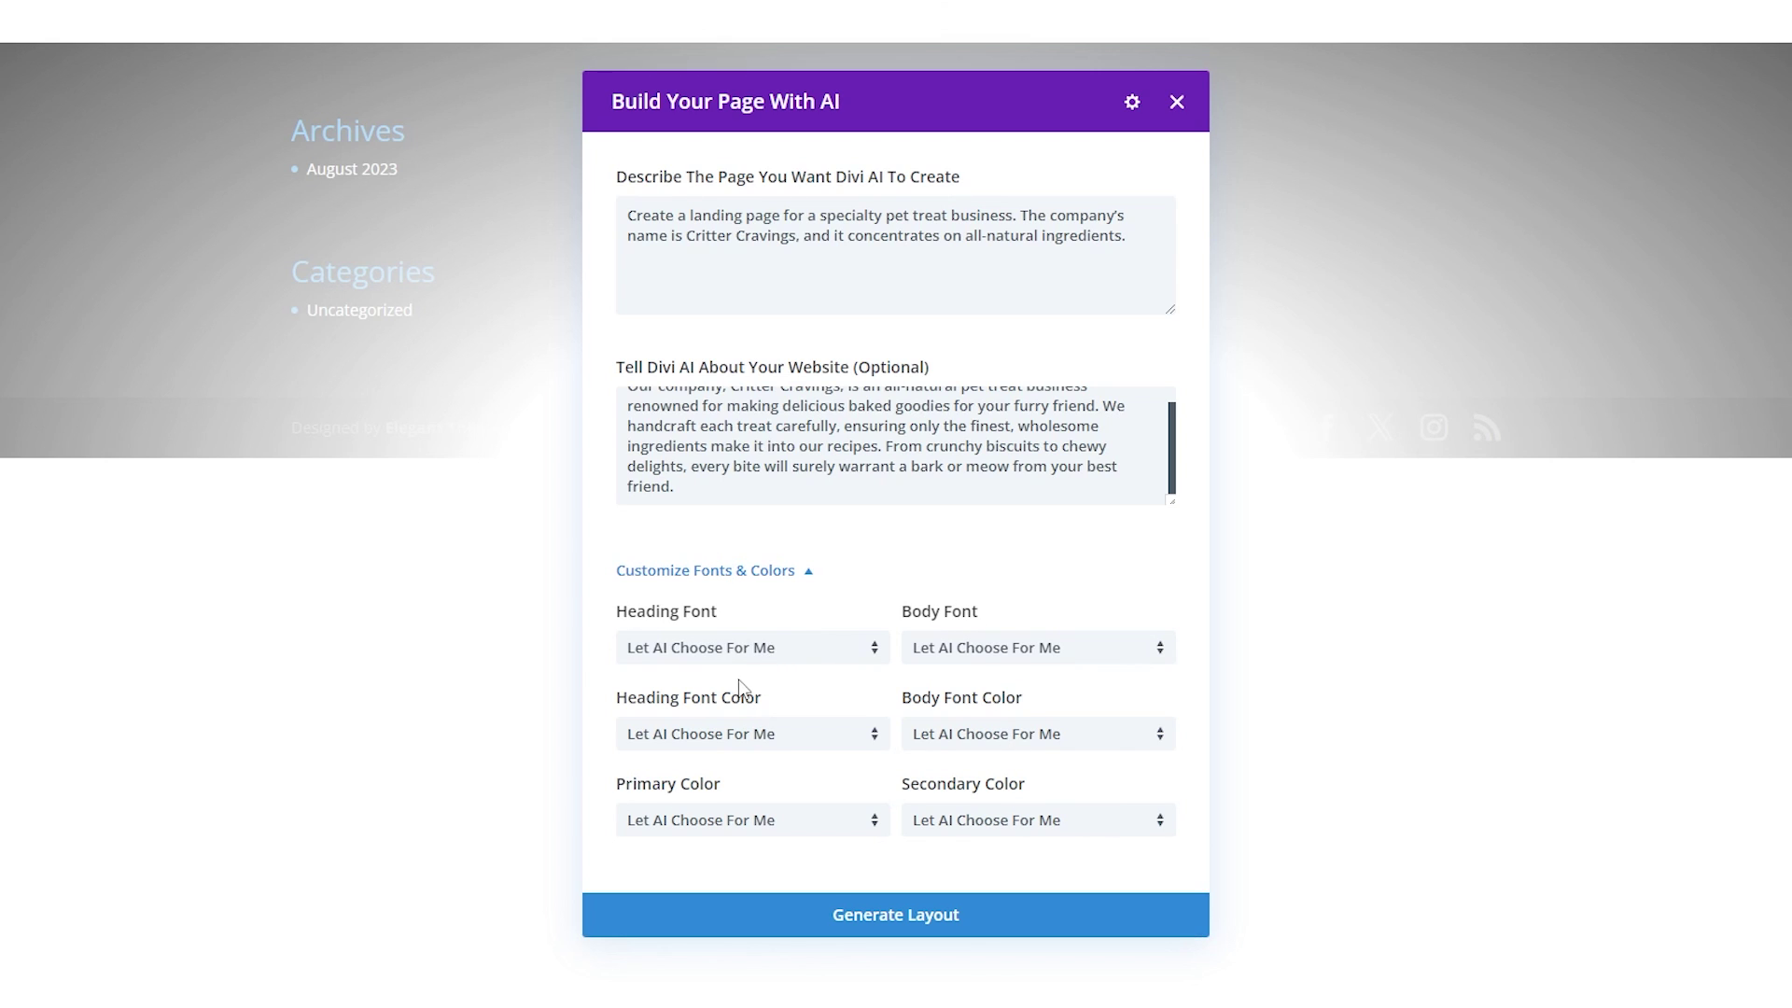
pyautogui.click(761, 665)
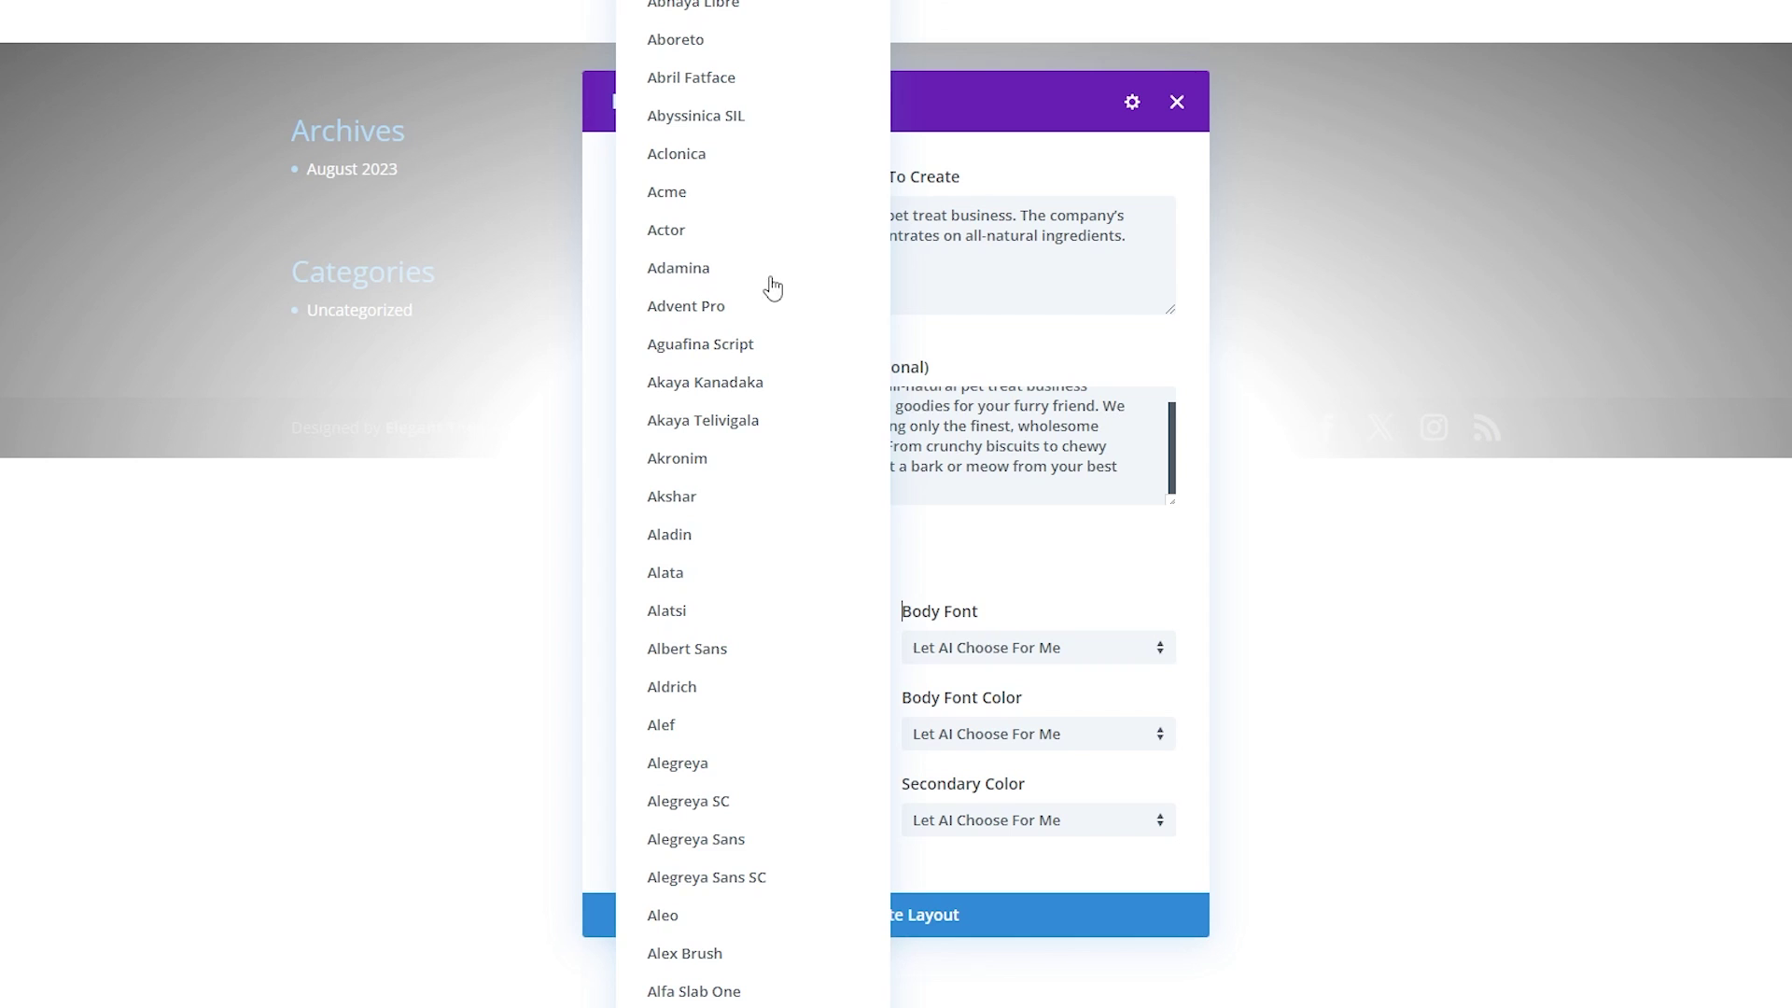
pyautogui.click(1004, 548)
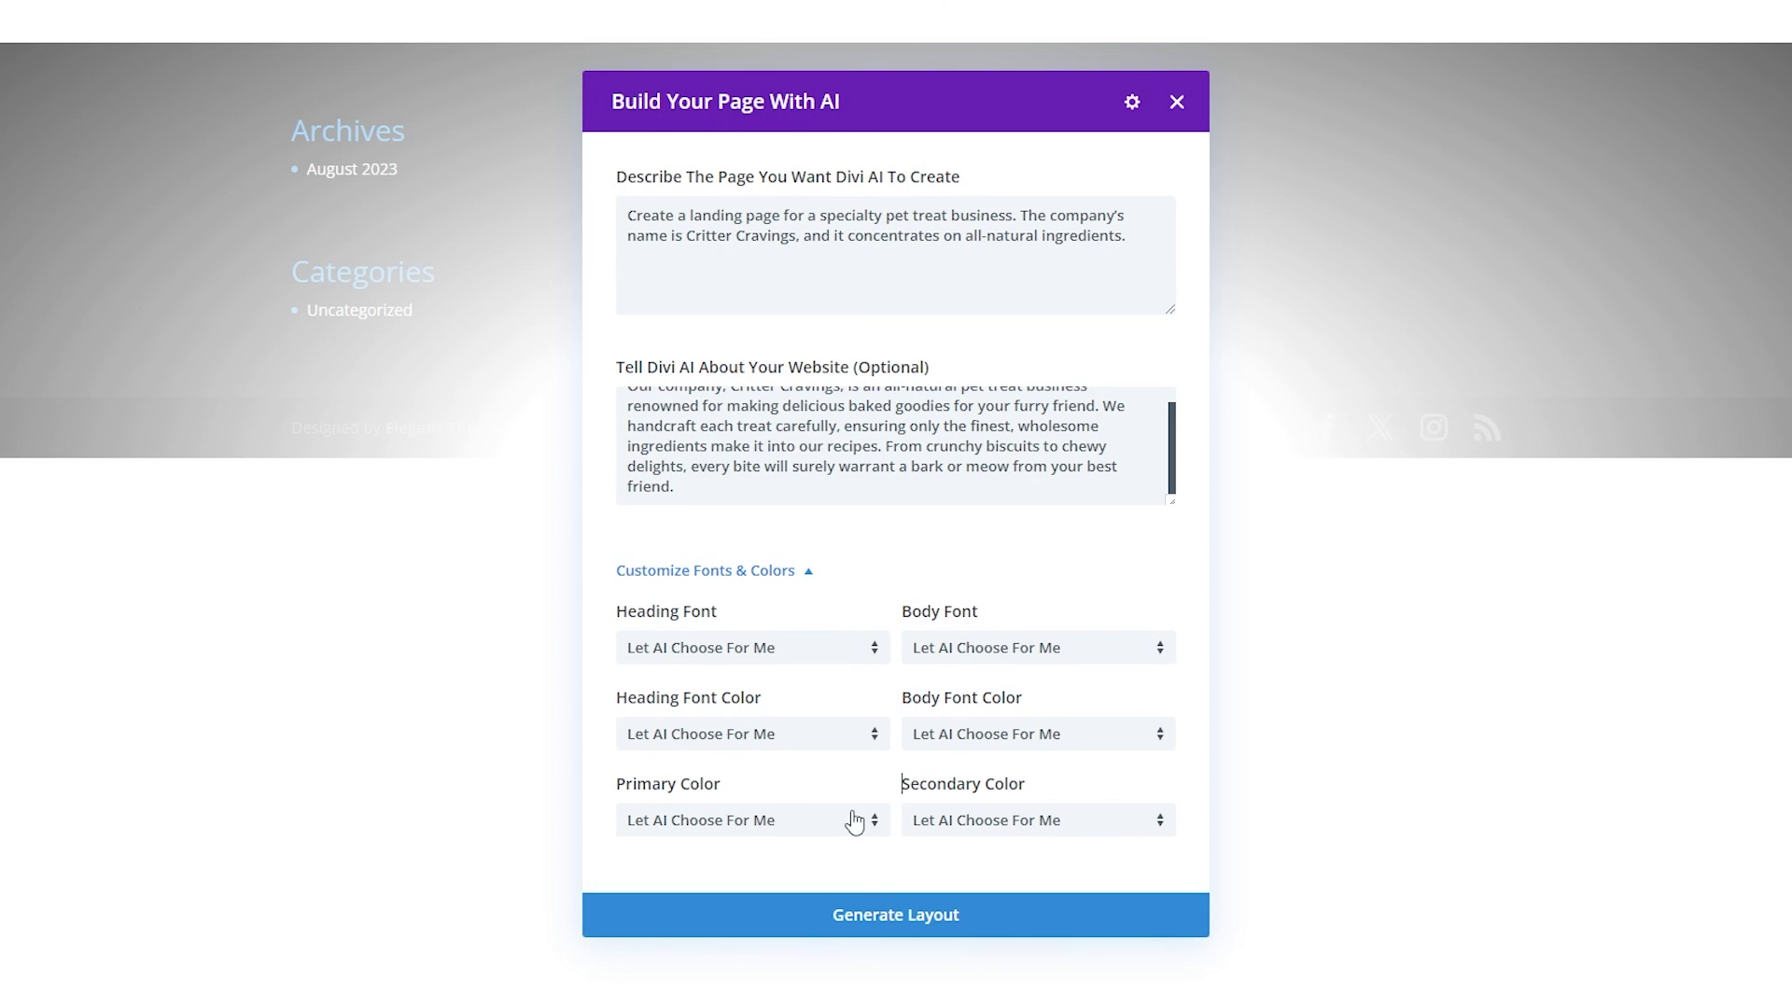
pyautogui.click(783, 833)
pyautogui.click(692, 916)
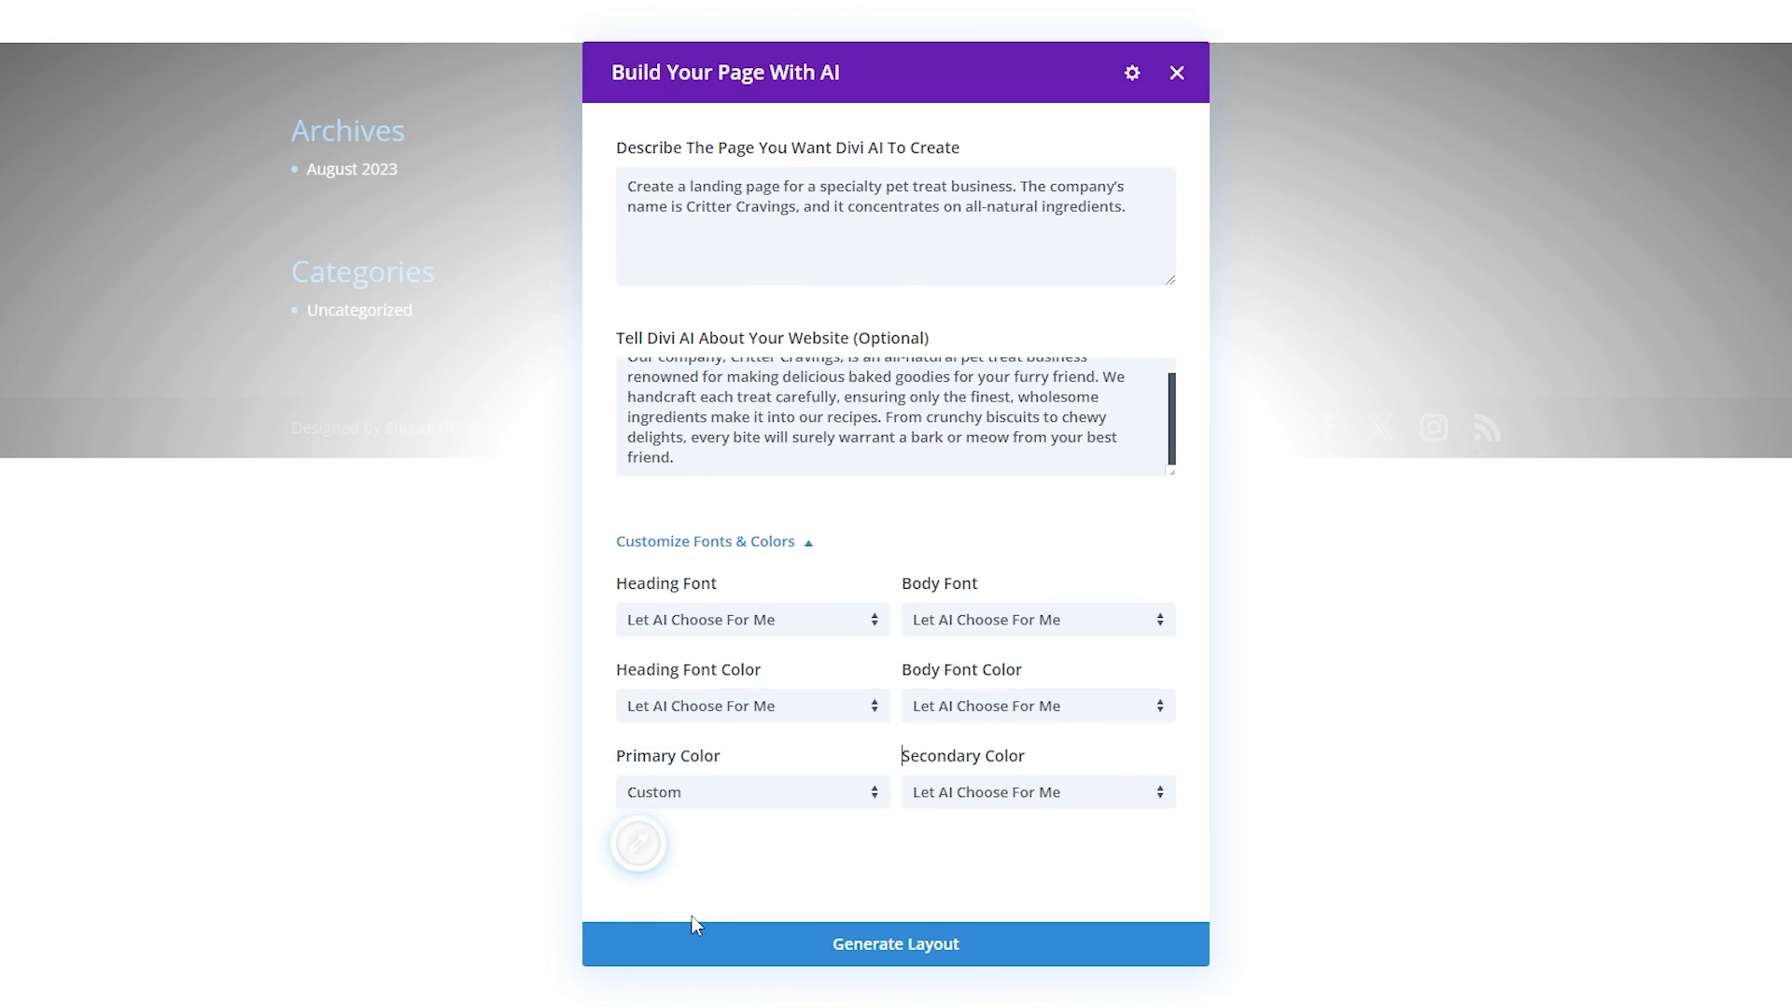
pyautogui.click(654, 847)
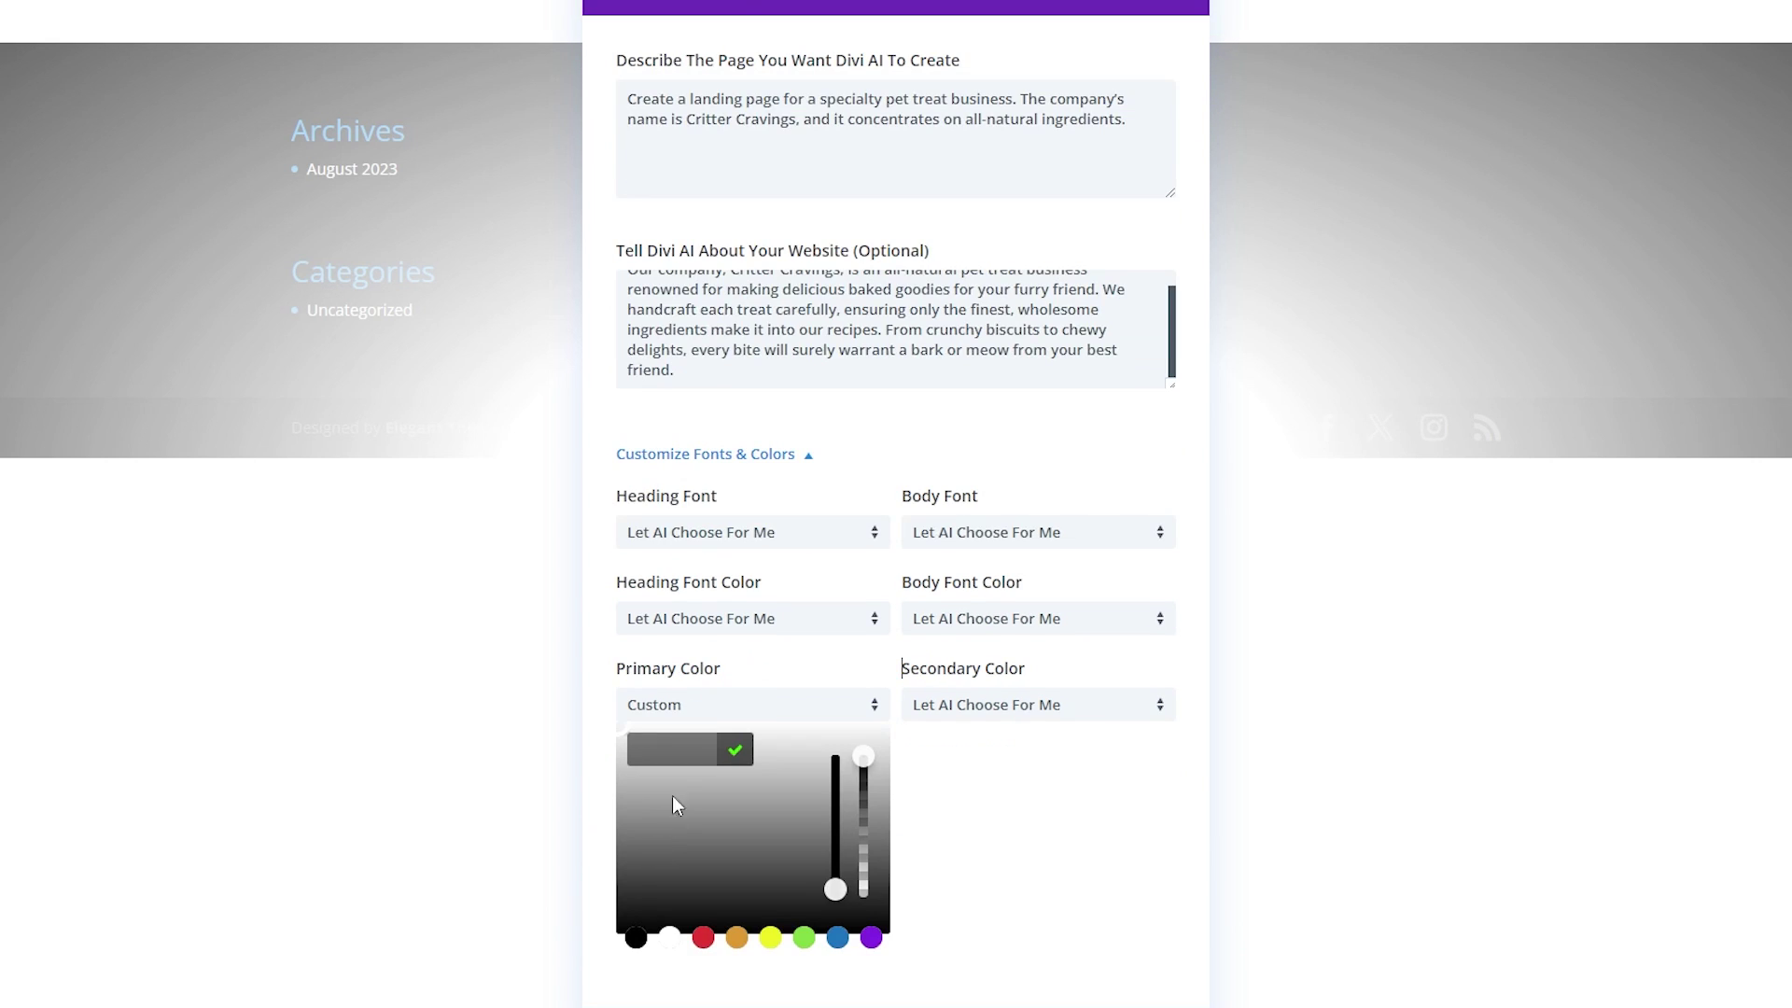
pyautogui.click(737, 937)
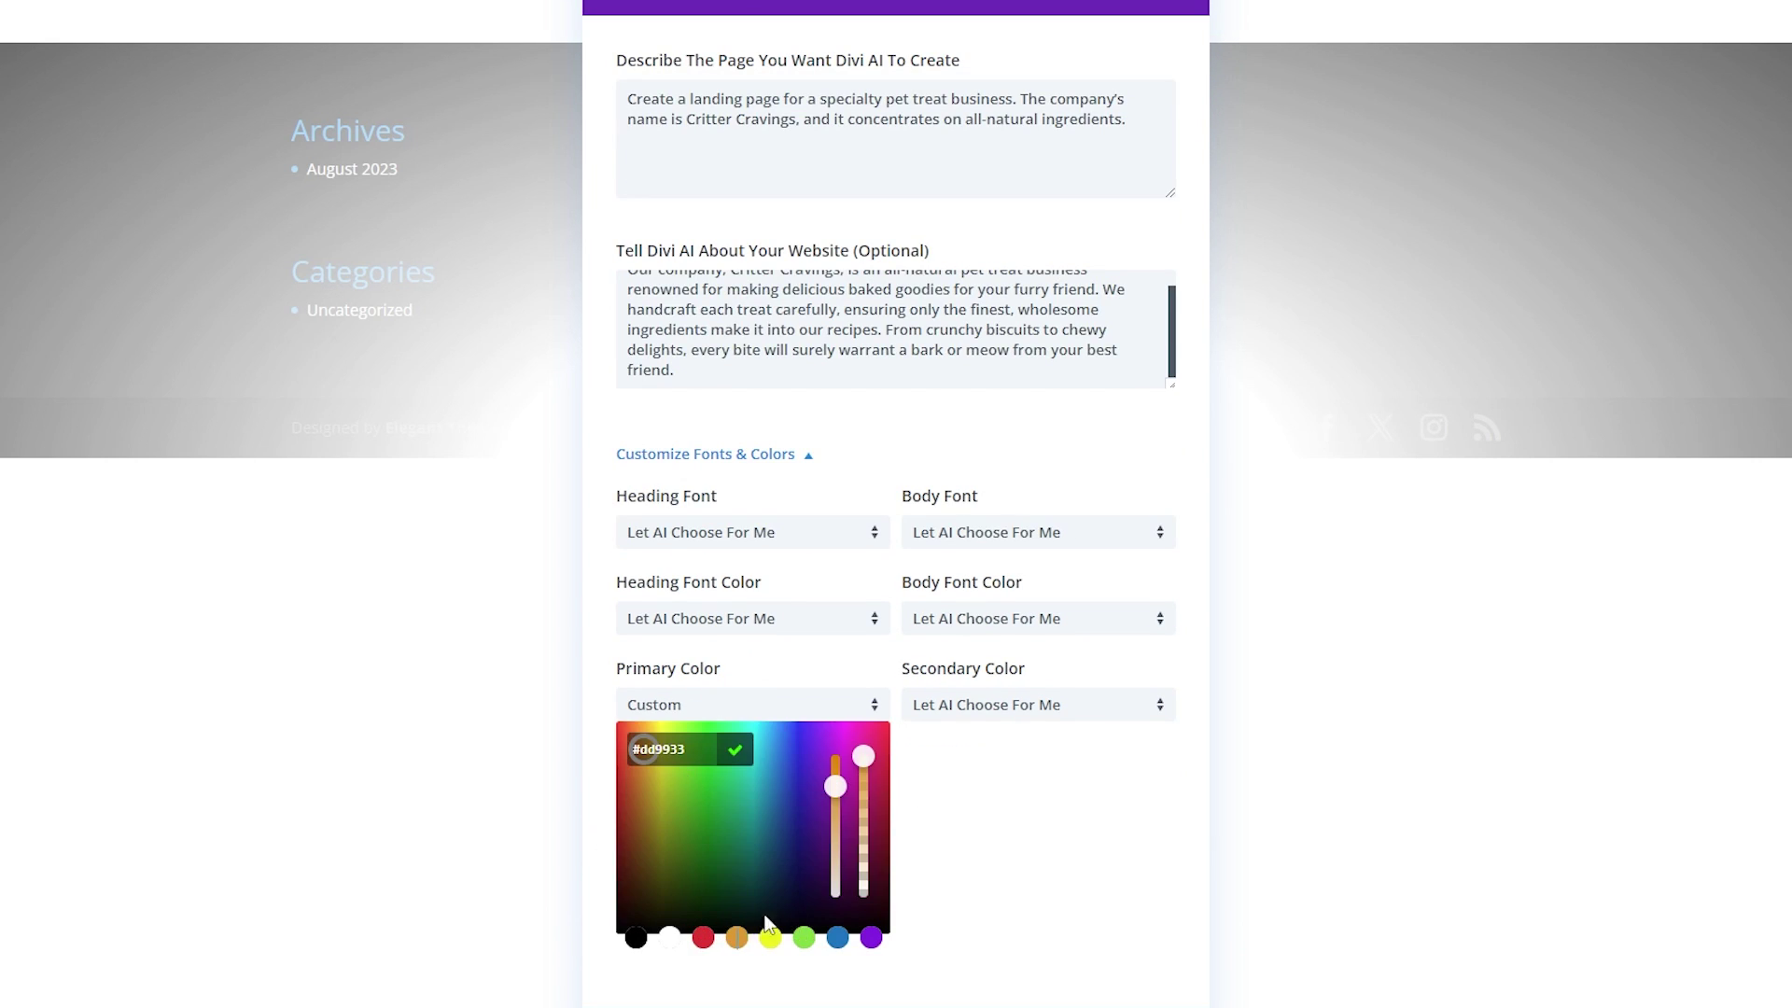
pyautogui.click(760, 717)
# Set a custom blue secondary colour, #1e73be
pyautogui.click(957, 801)
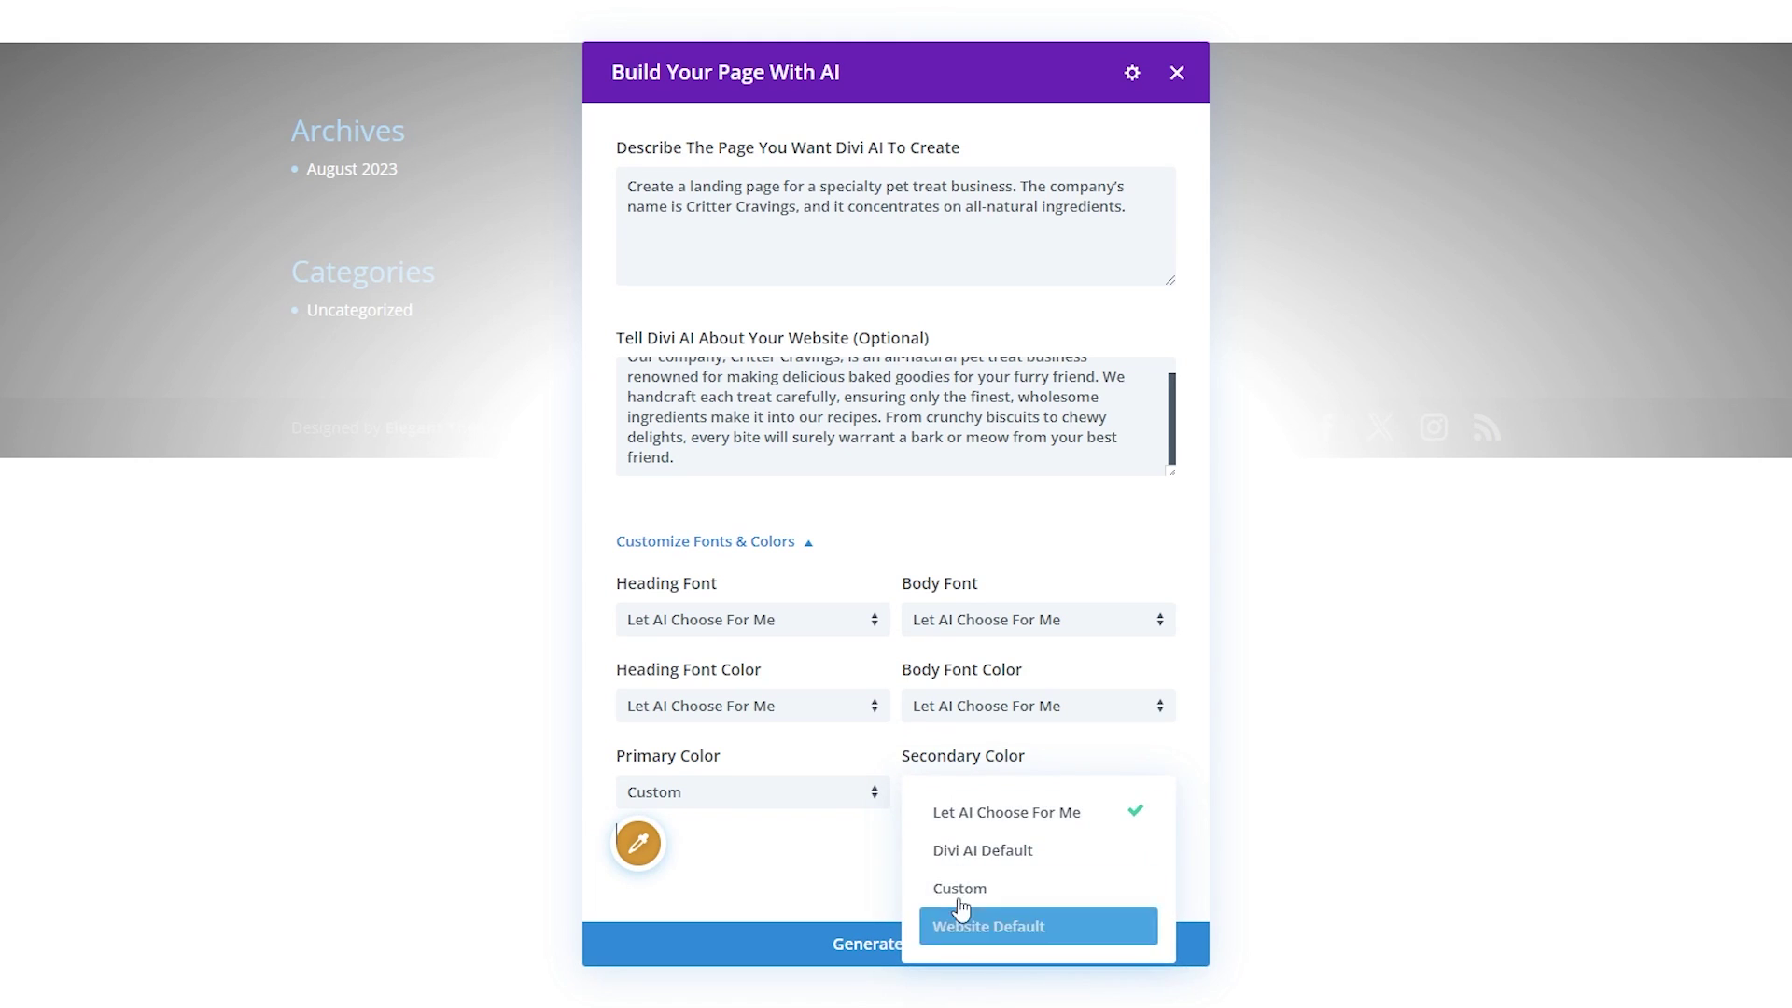
pyautogui.click(971, 885)
pyautogui.click(927, 852)
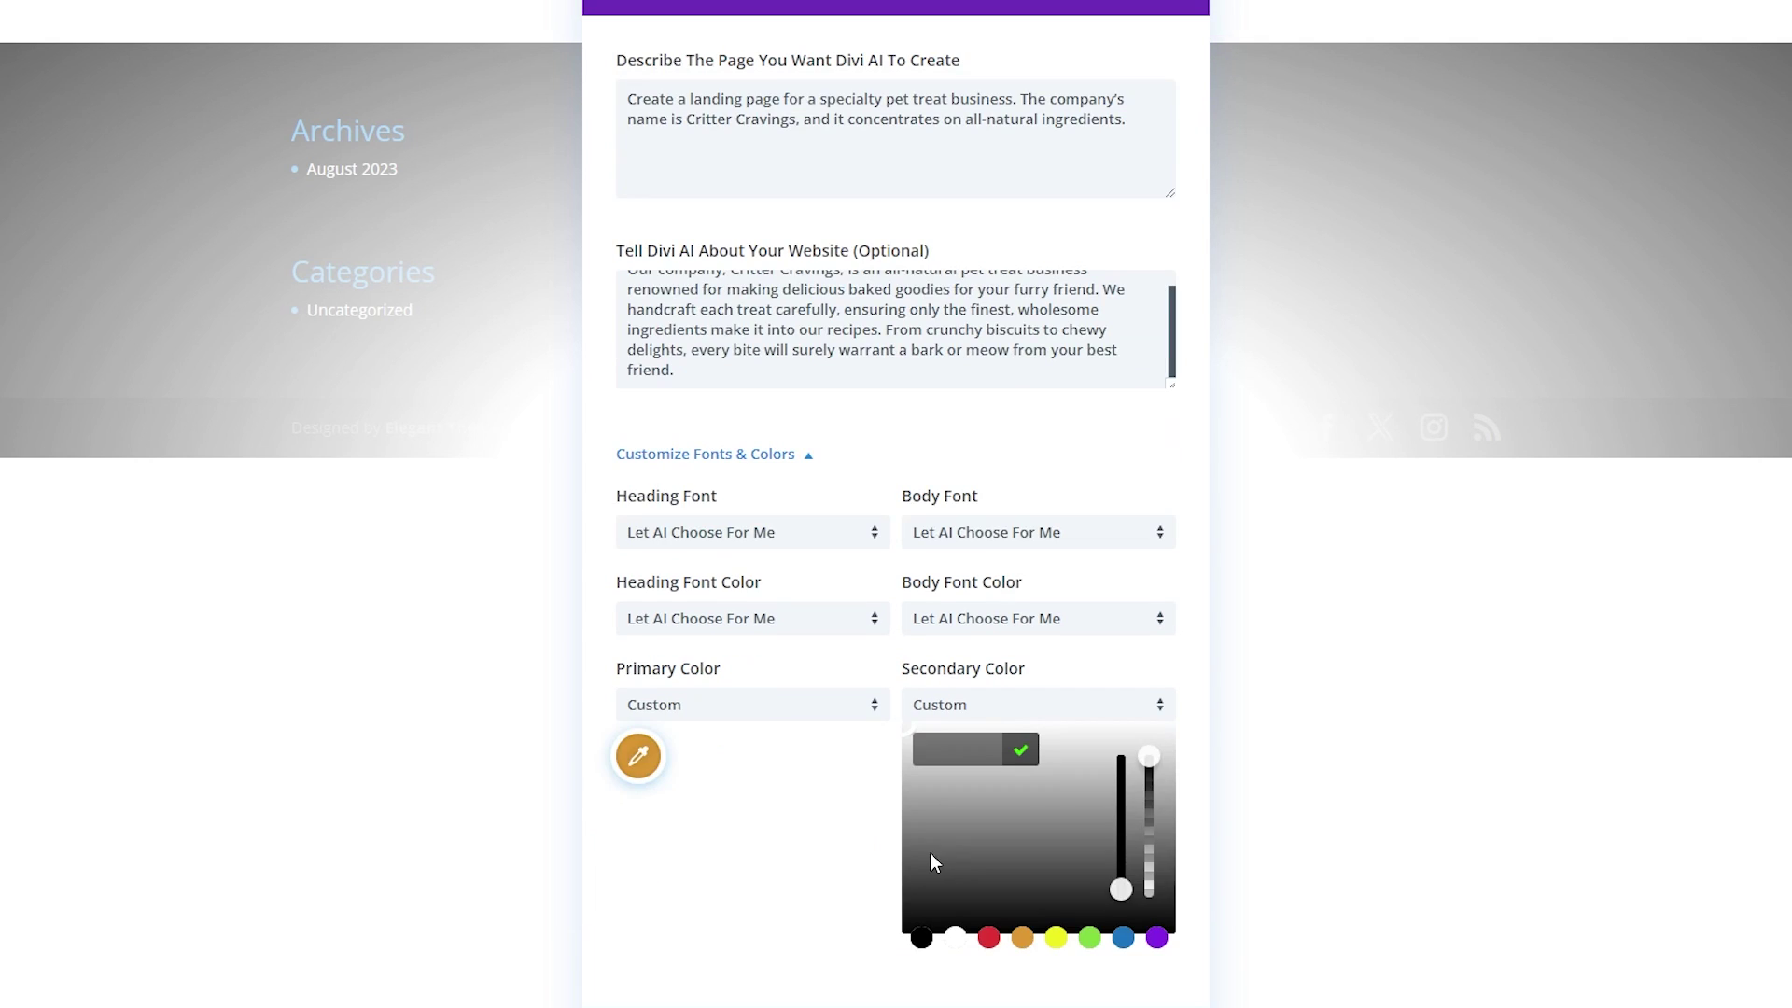
pyautogui.click(1123, 937)
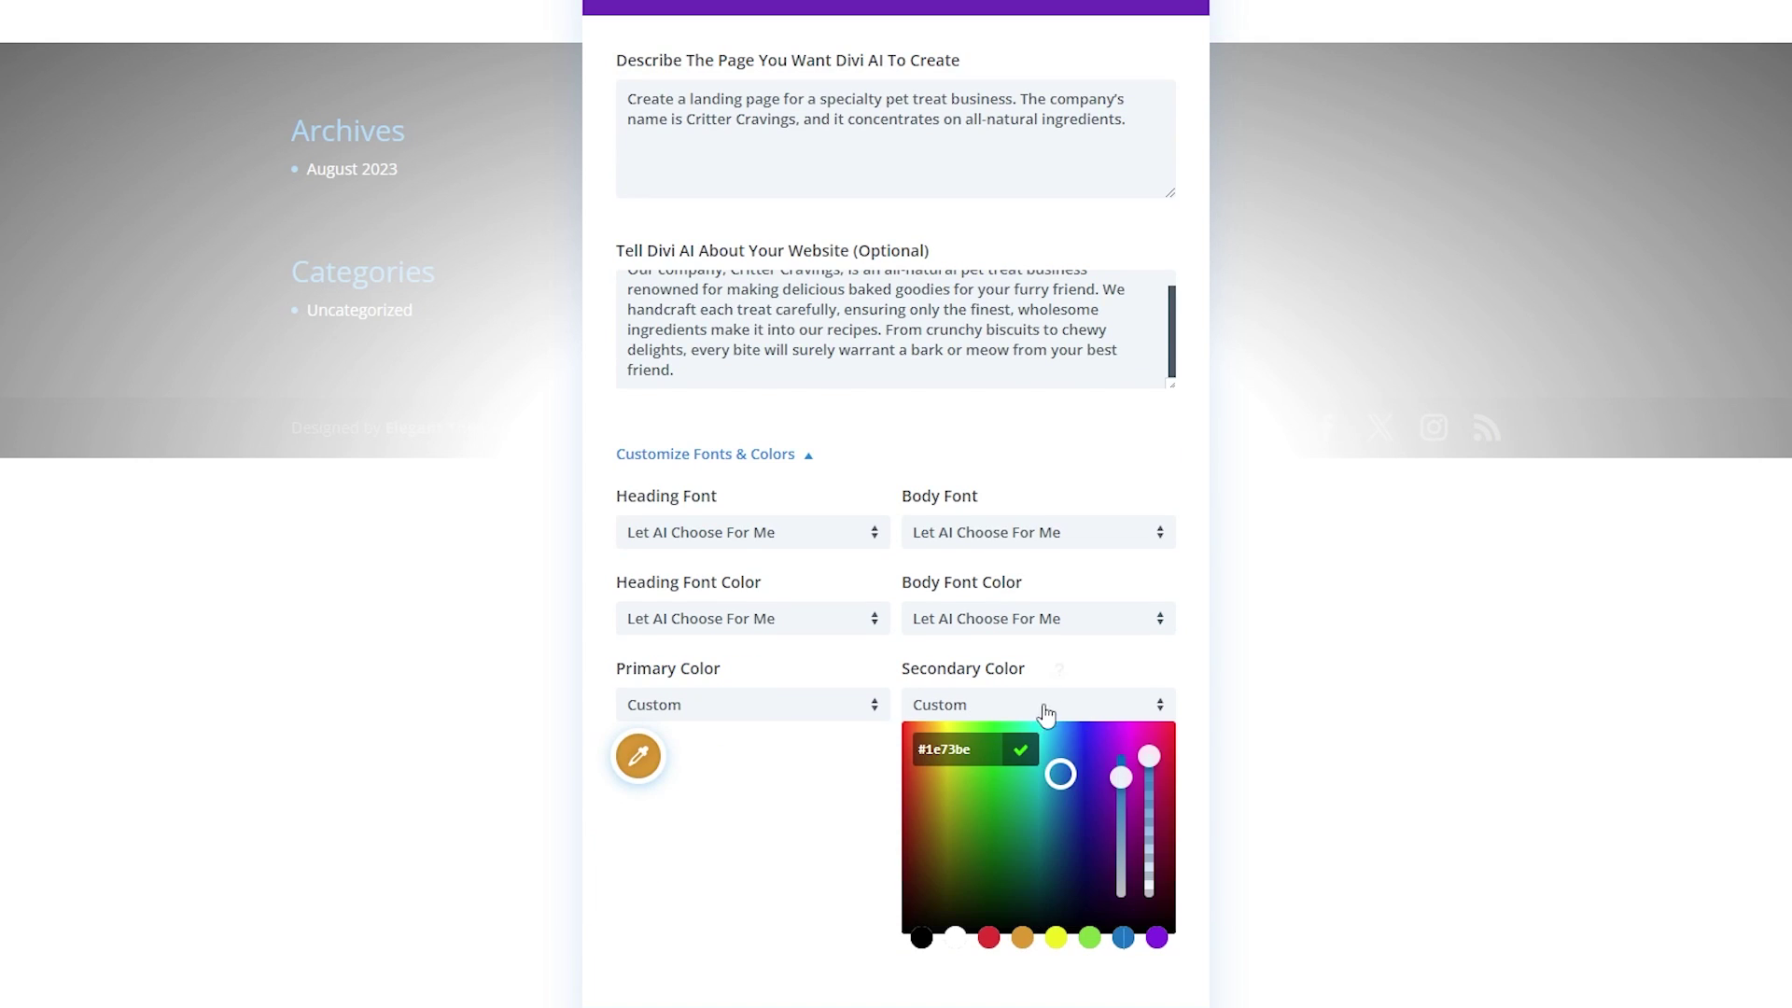
pyautogui.click(988, 706)
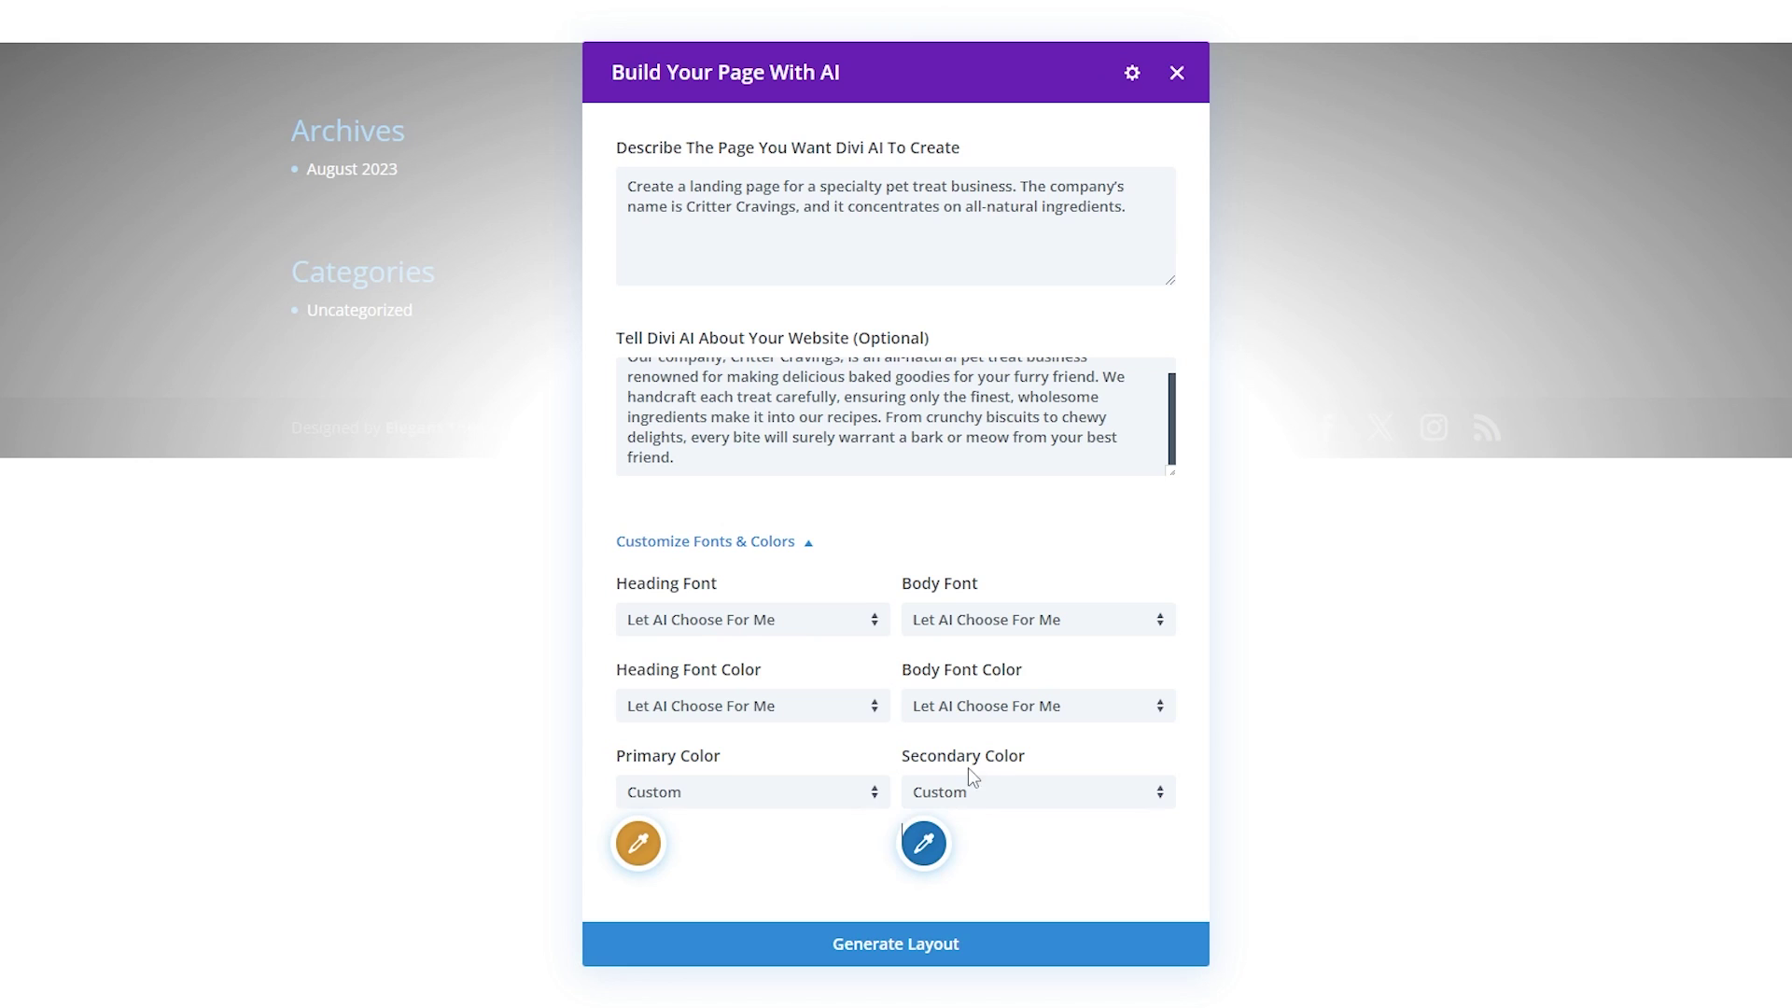
# Set the heading font to Lato and the body font to Open Sans
pyautogui.click(790, 630)
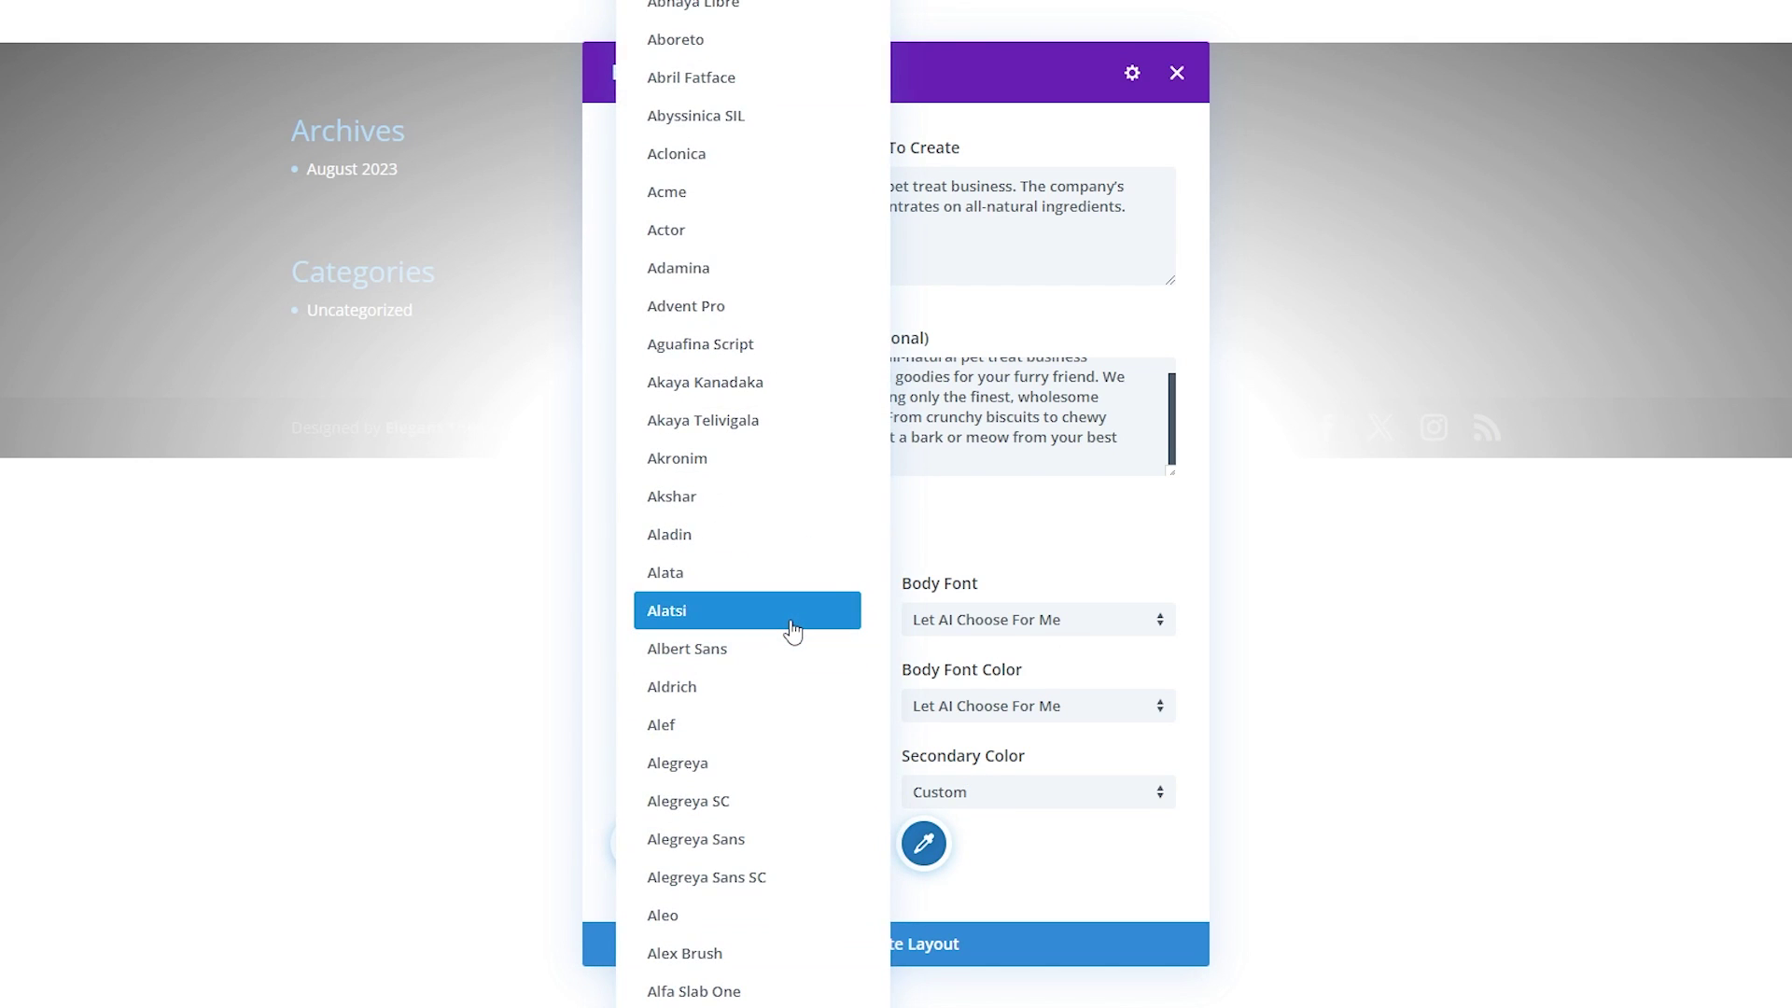
pyautogui.click(793, 631)
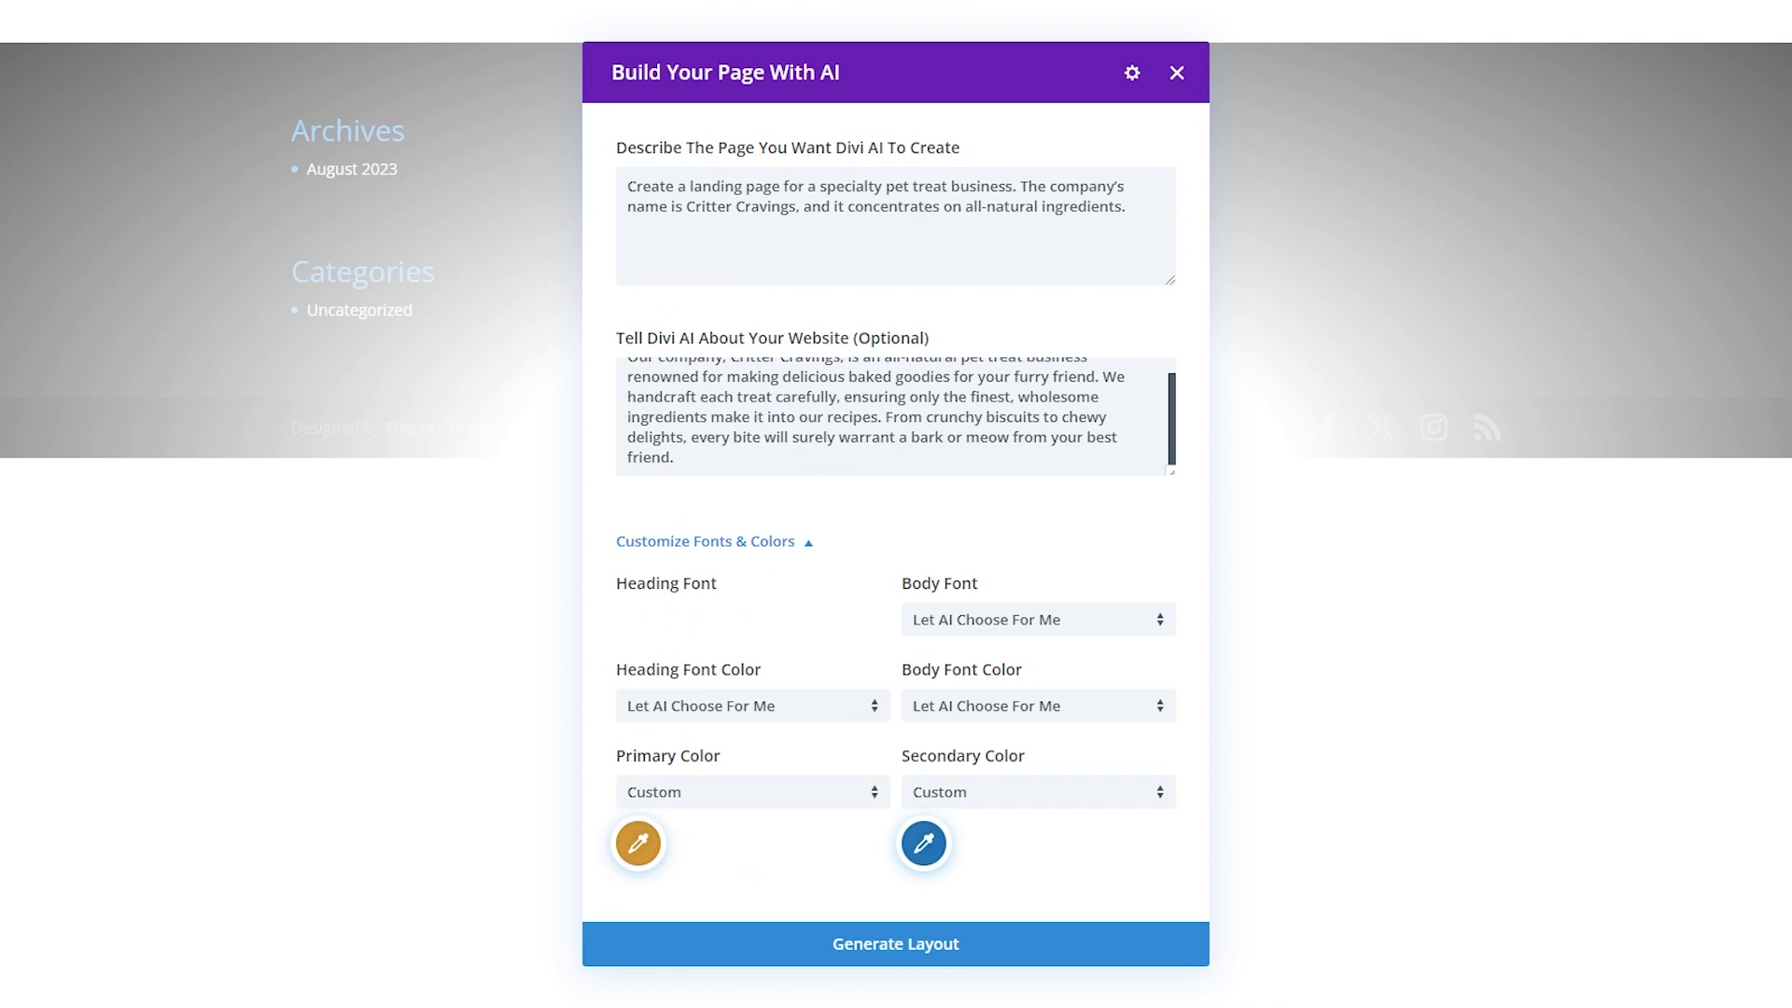
pyautogui.click(1036, 620)
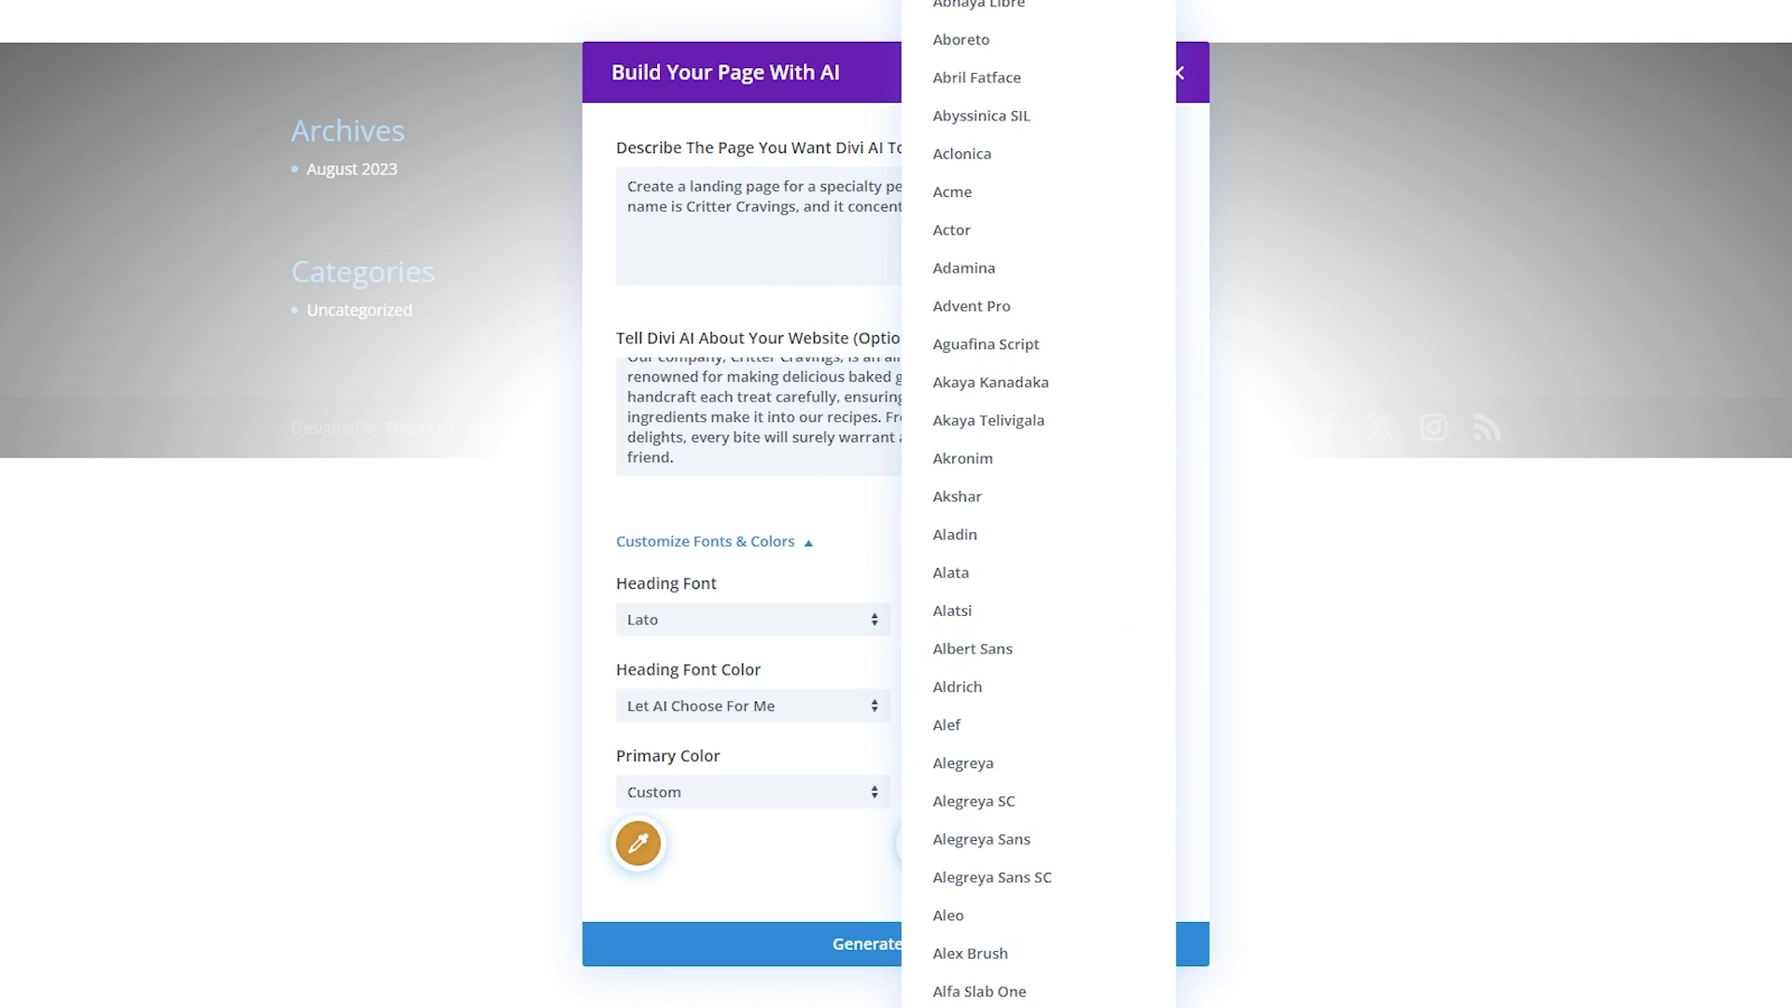
pyautogui.click(714, 588)
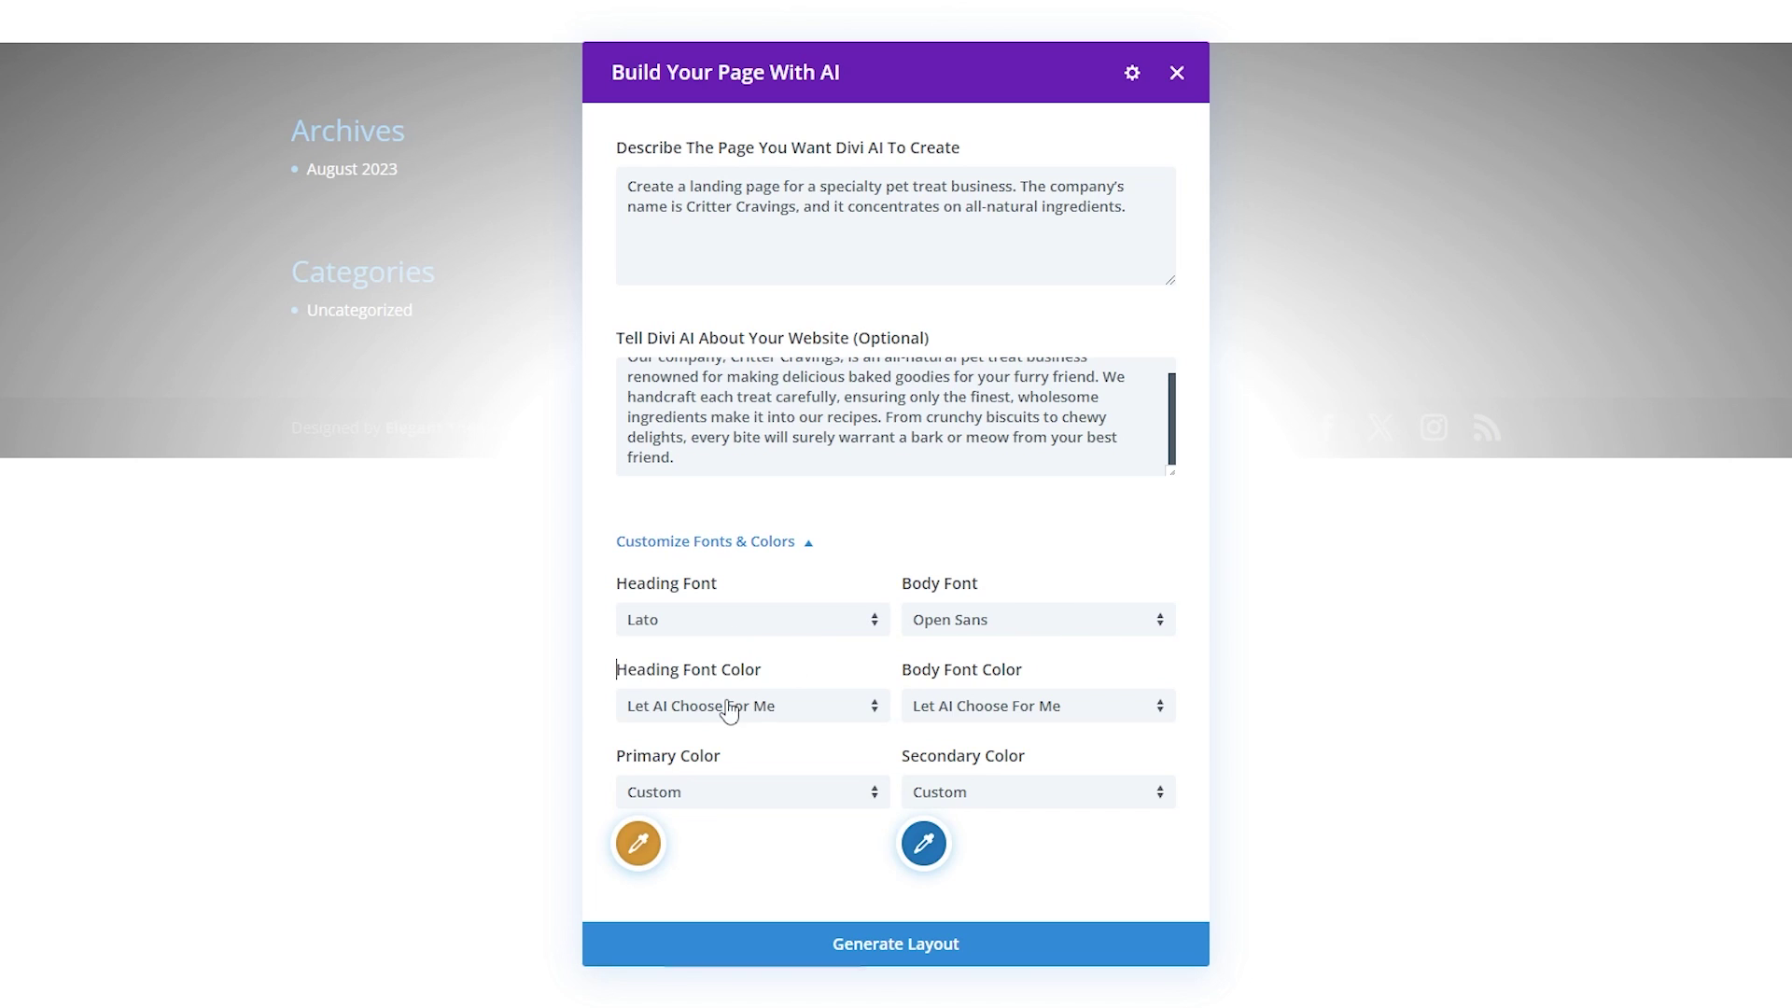
# Make both the heading and body text colours custom black
pyautogui.click(798, 715)
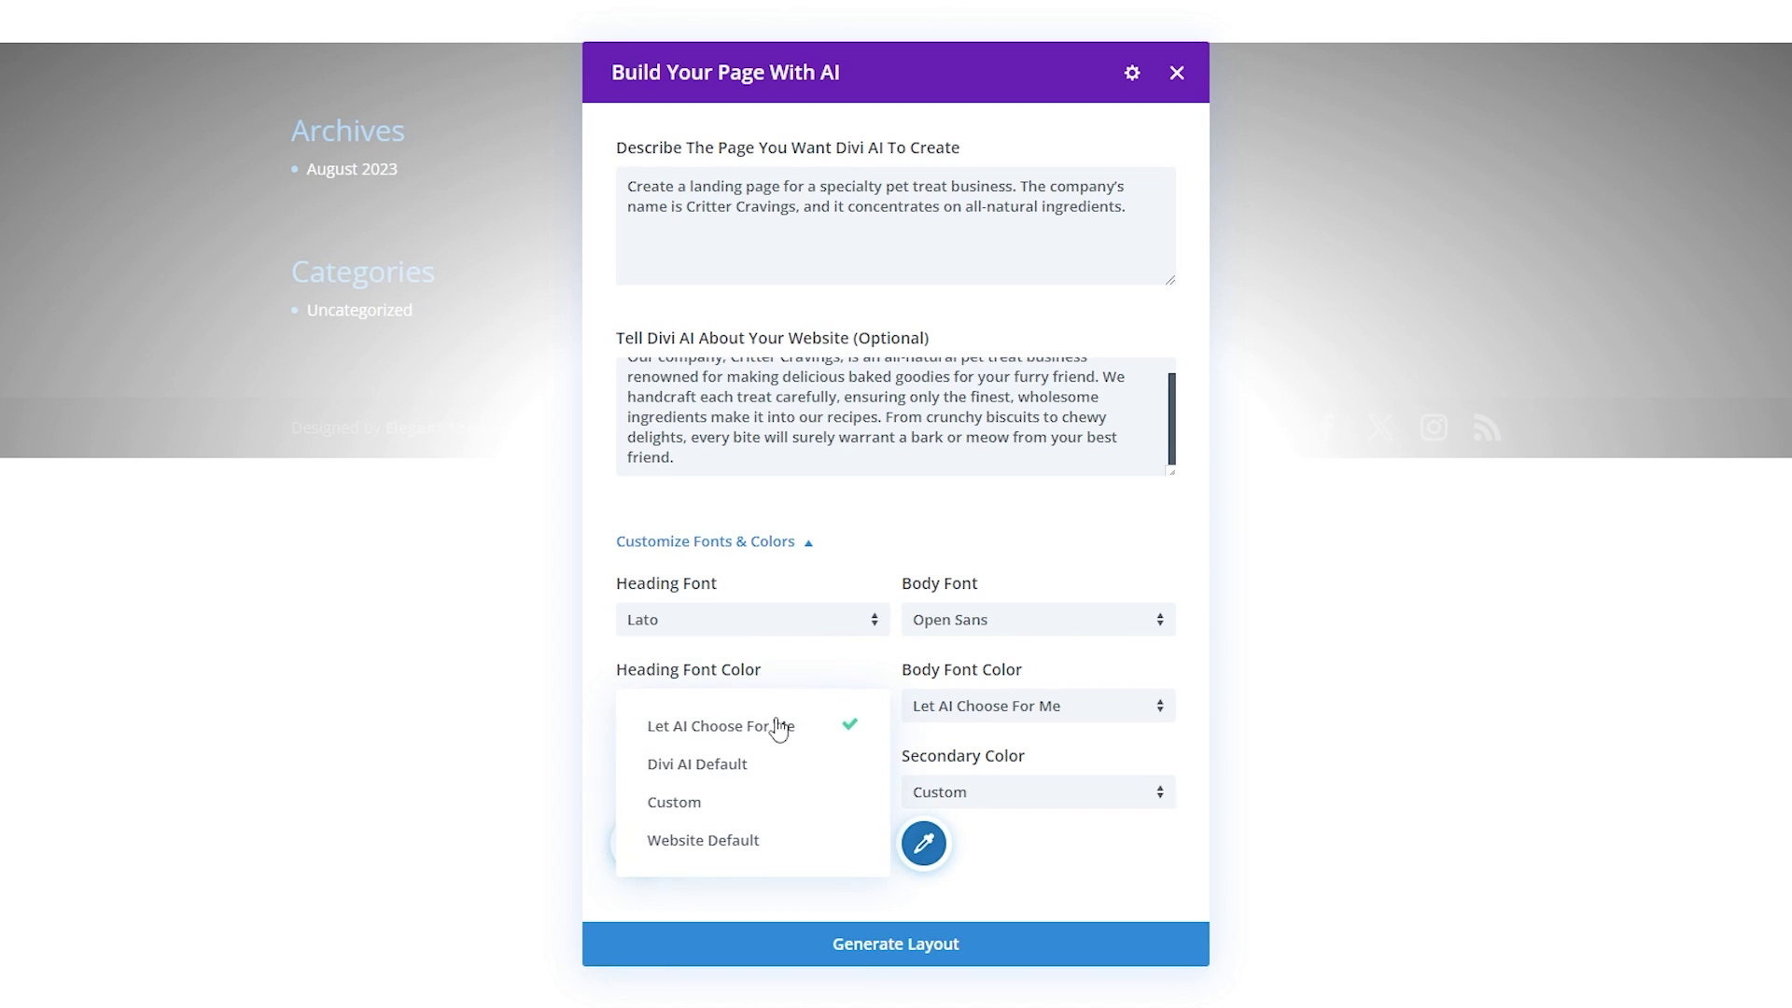
pyautogui.click(668, 800)
pyautogui.click(975, 618)
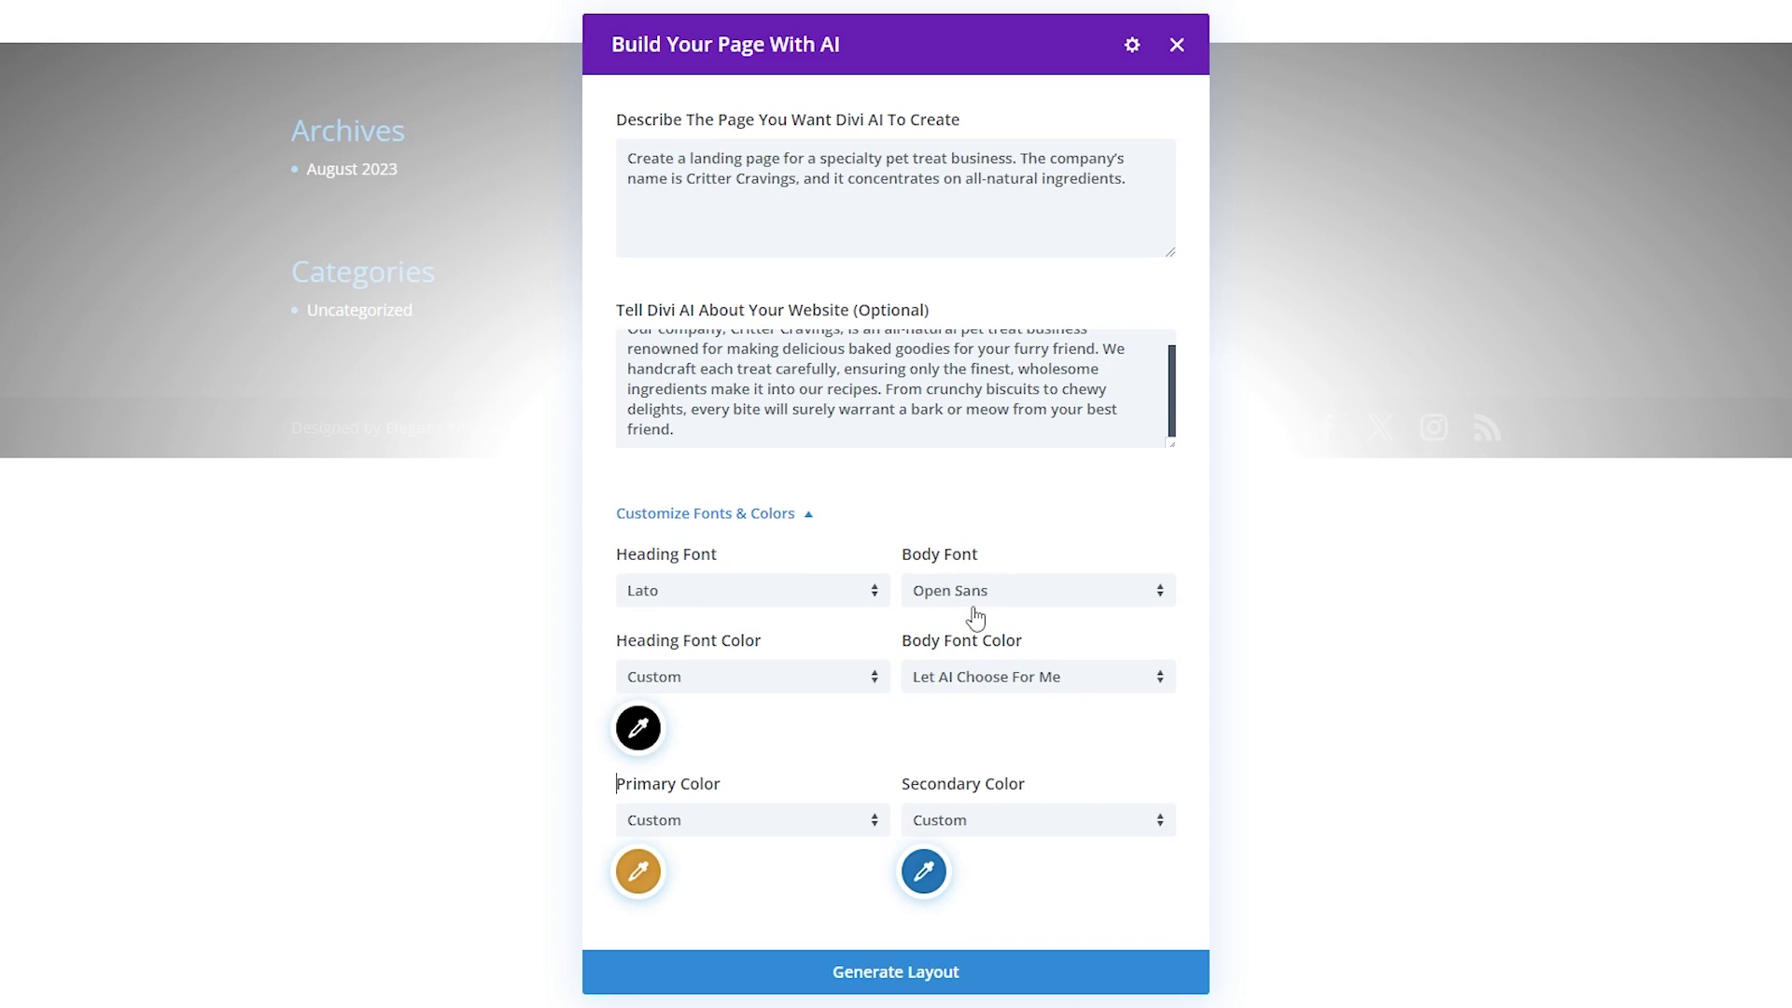
pyautogui.click(968, 690)
pyautogui.click(975, 802)
pyautogui.click(915, 742)
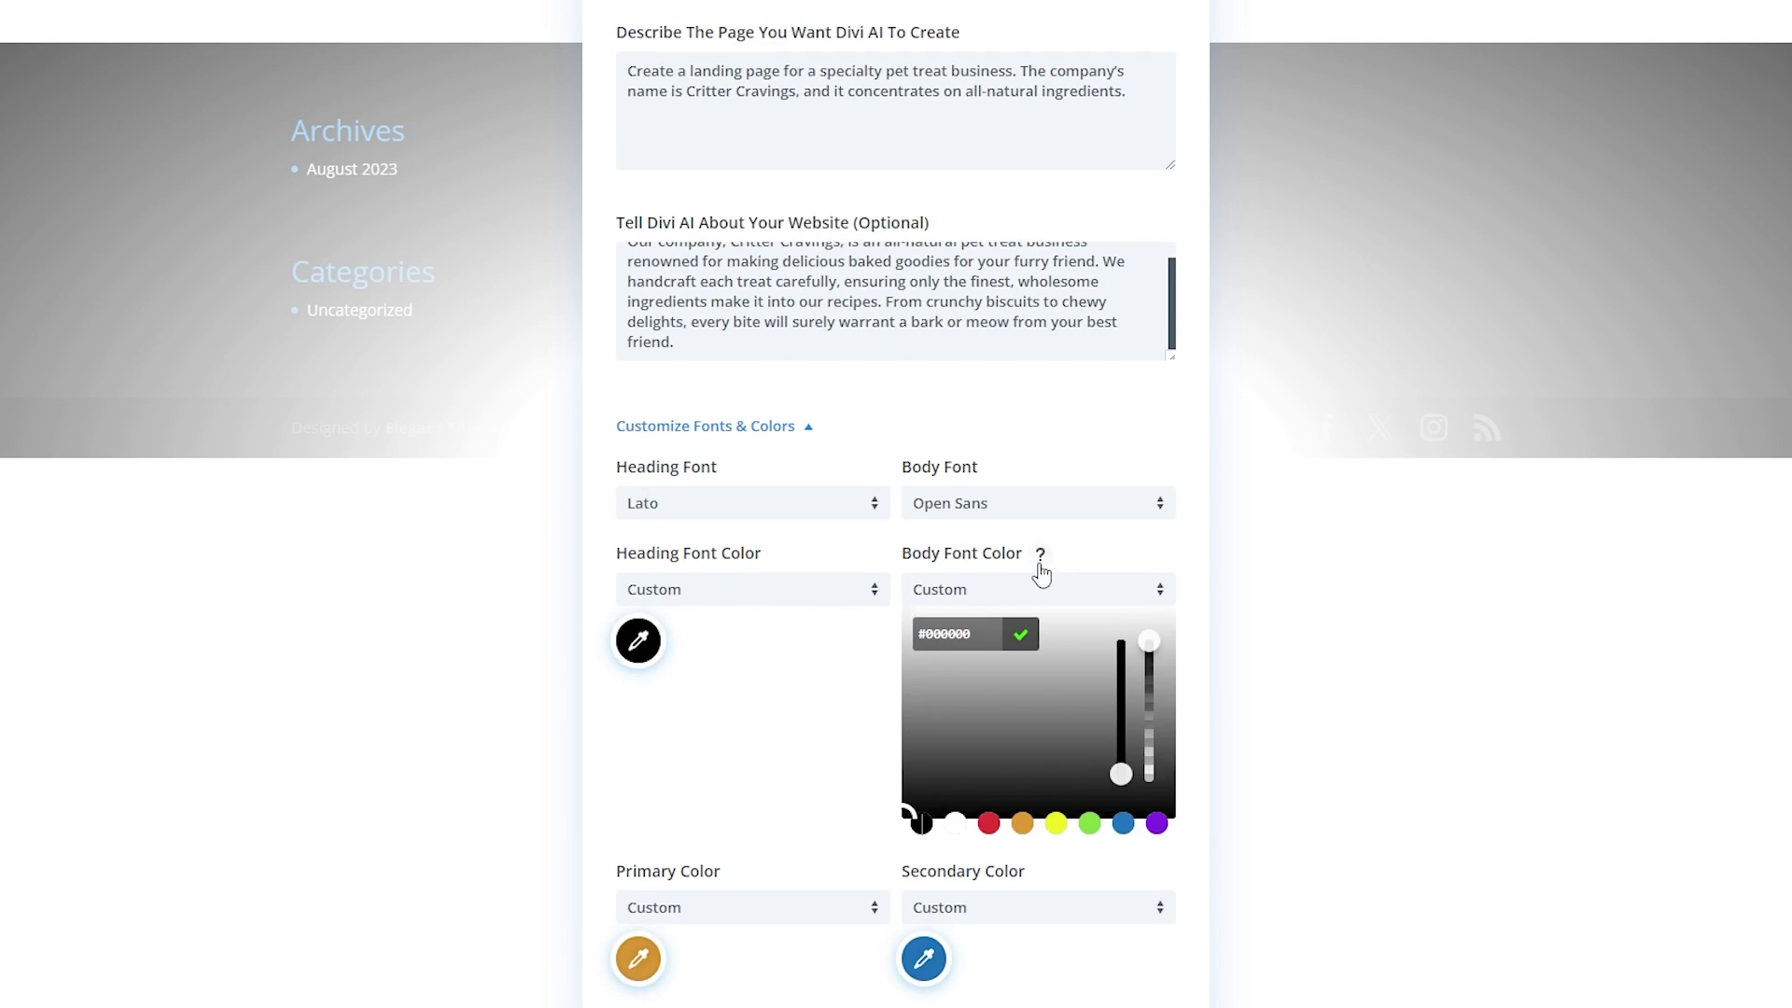
pyautogui.click(1014, 589)
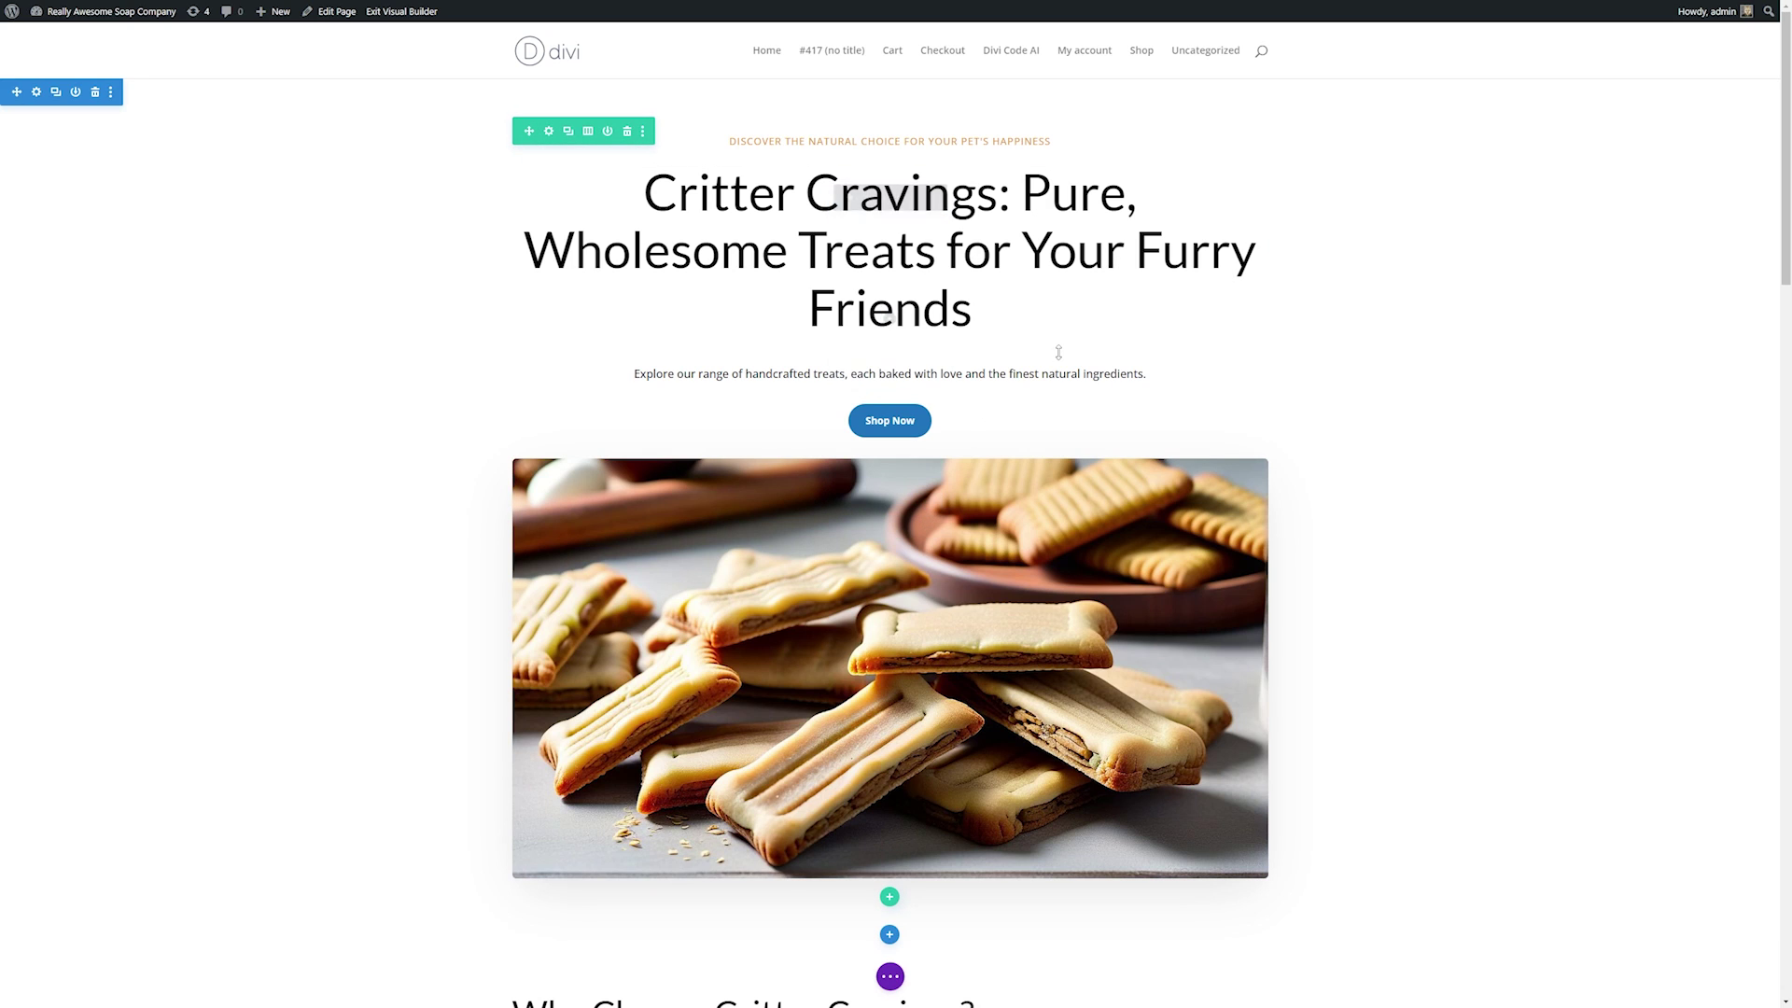
pyautogui.scroll(-6, 1059, 352)
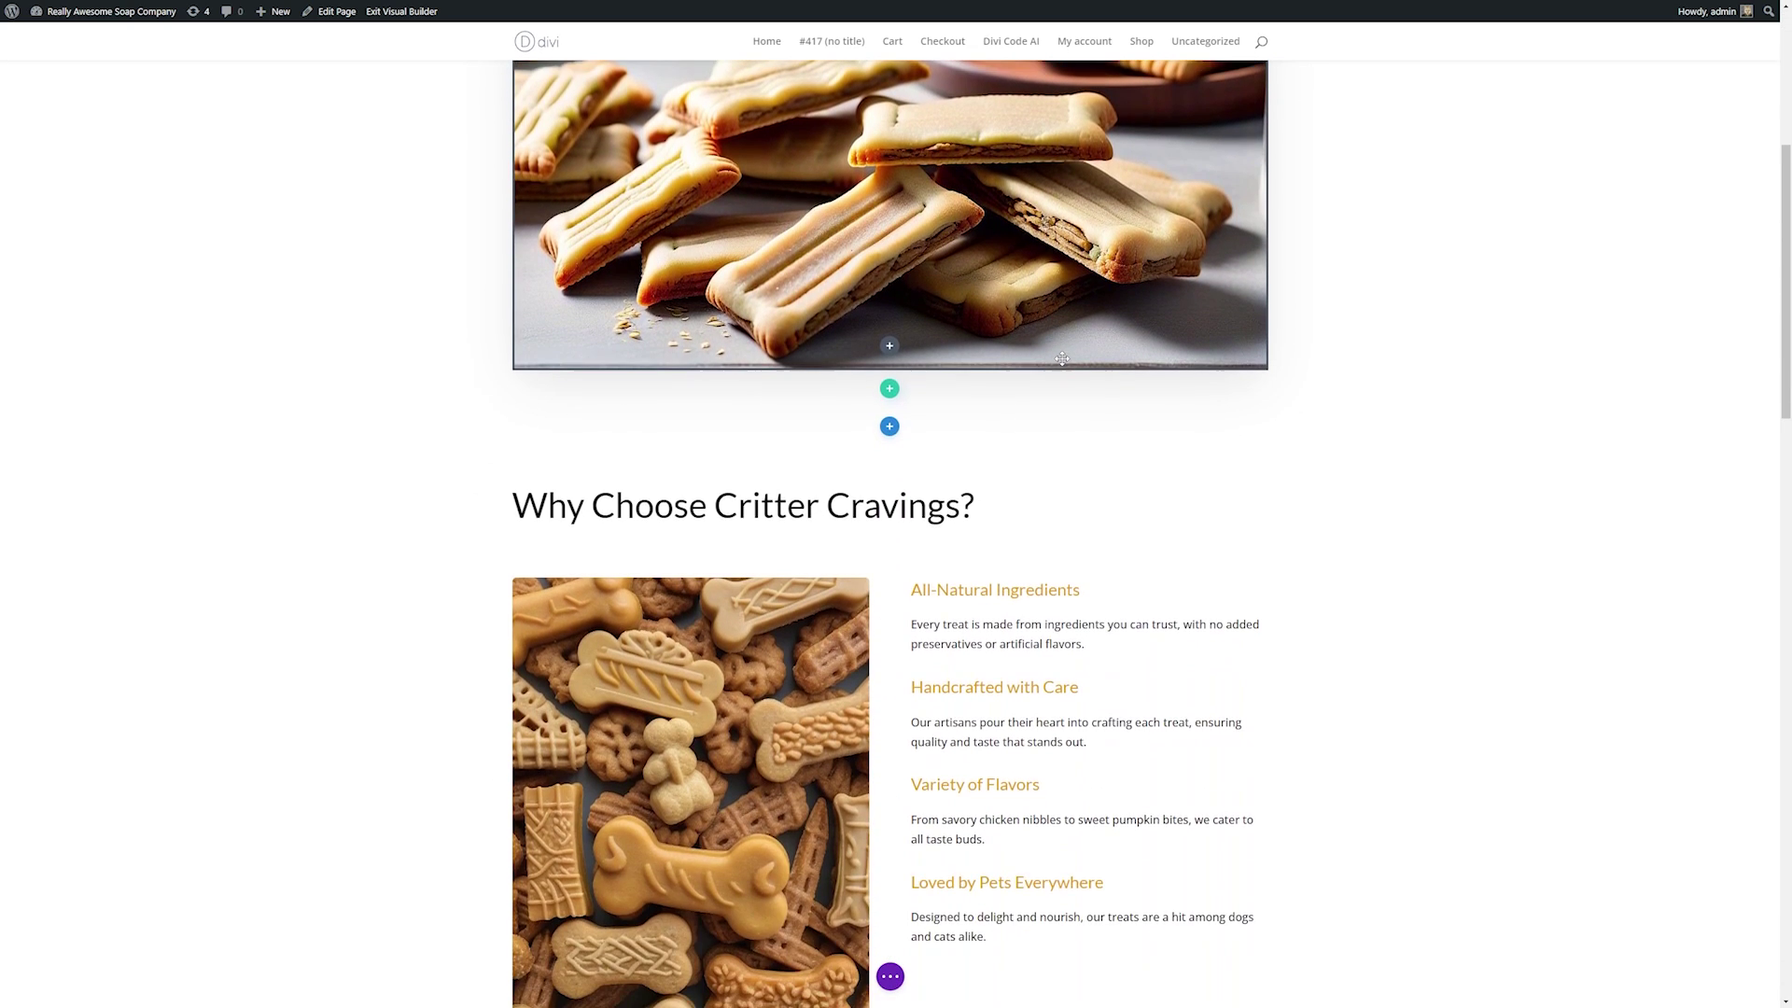
pyautogui.scroll(-2, 1063, 359)
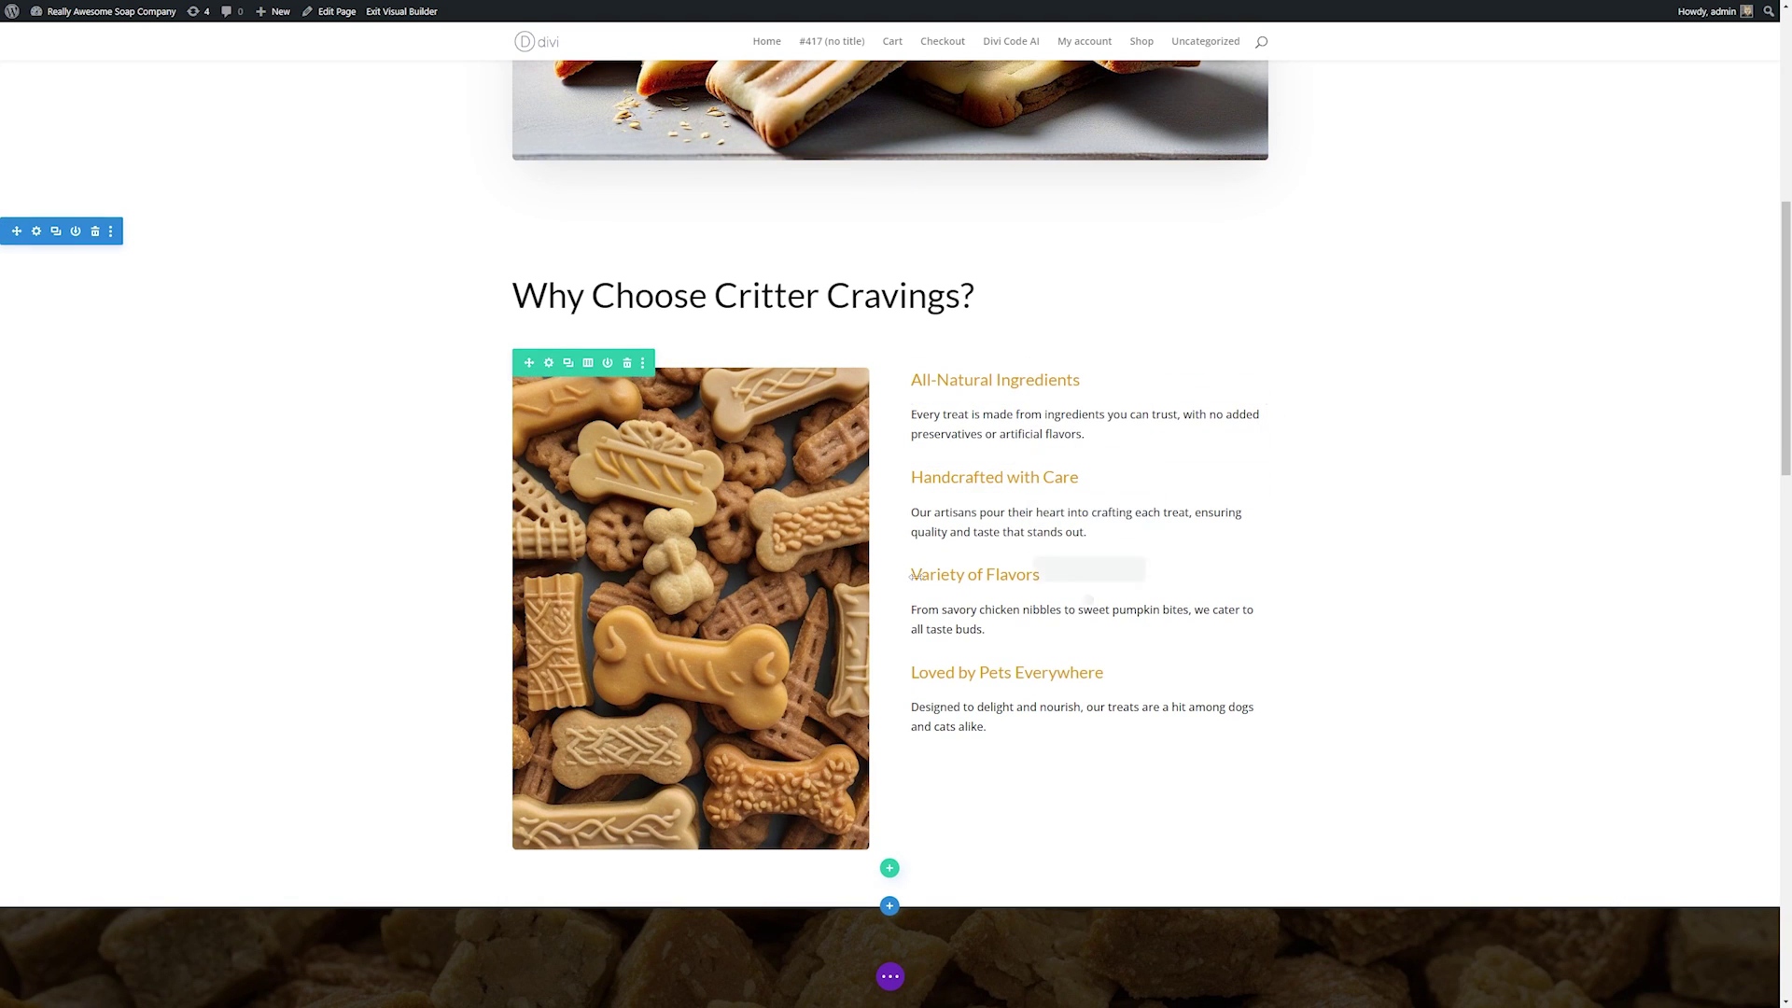
pyautogui.scroll(-3, 1270, 665)
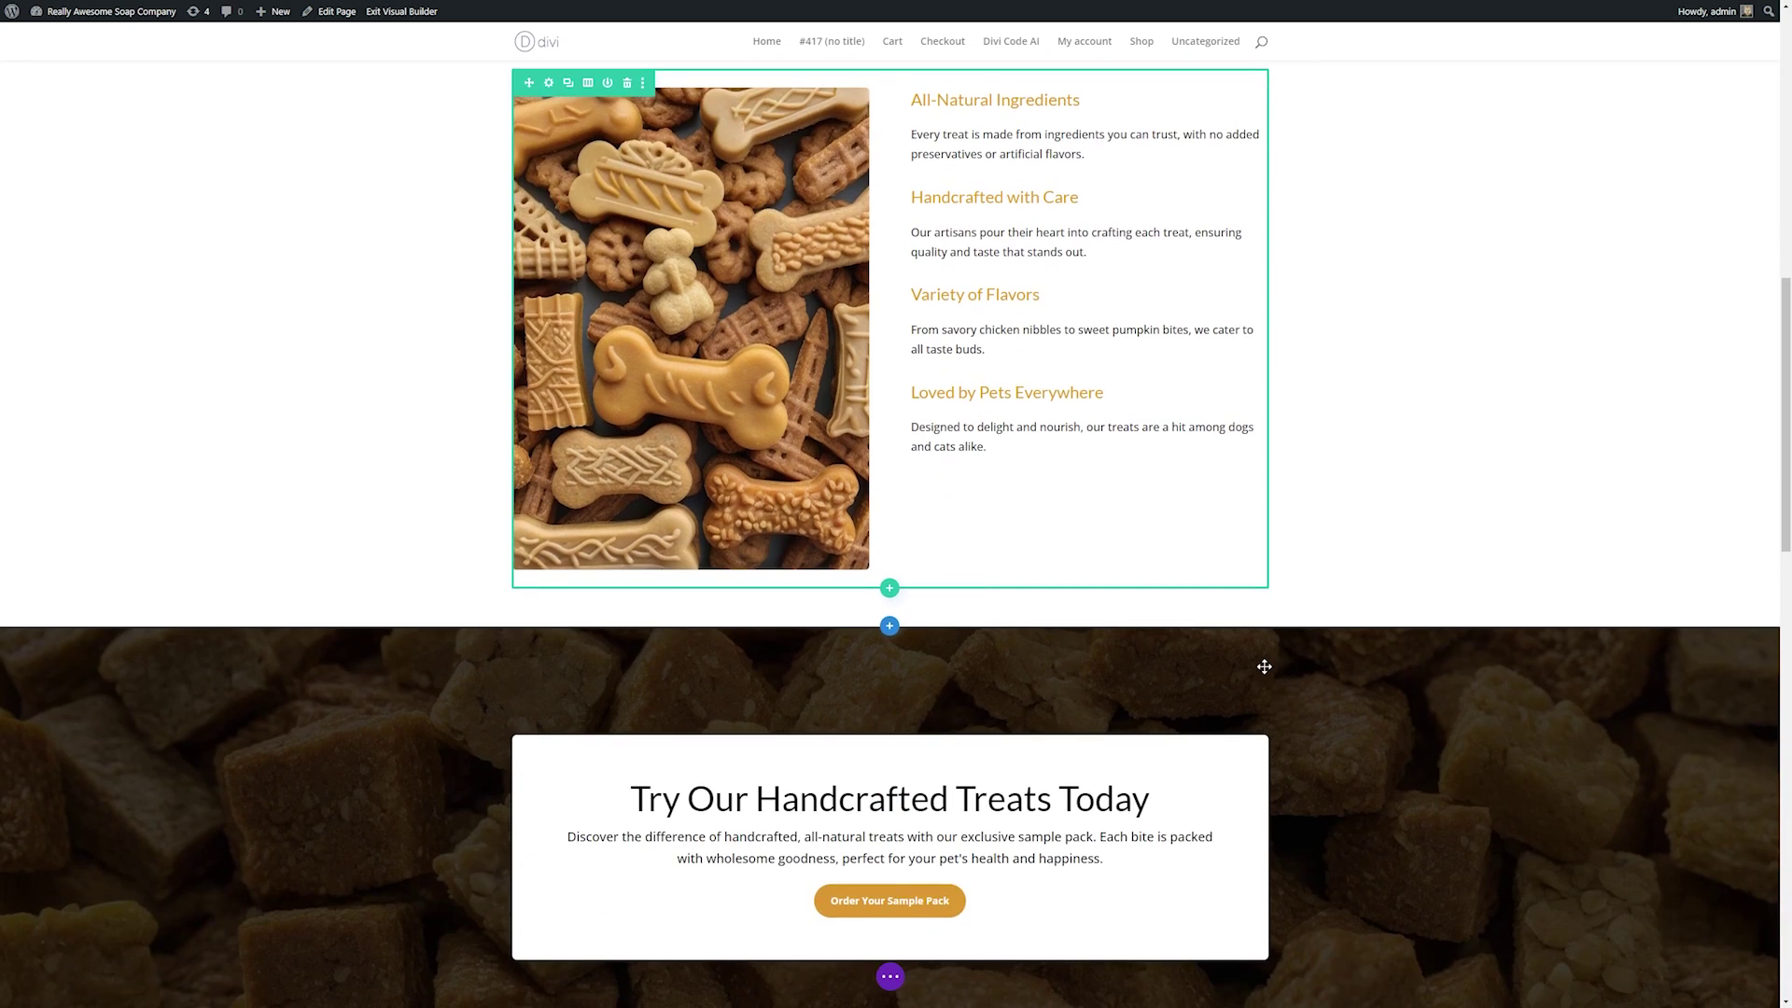
pyautogui.scroll(4, 1260, 668)
pyautogui.scroll(4, 1257, 672)
pyautogui.scroll(-4, 1260, 672)
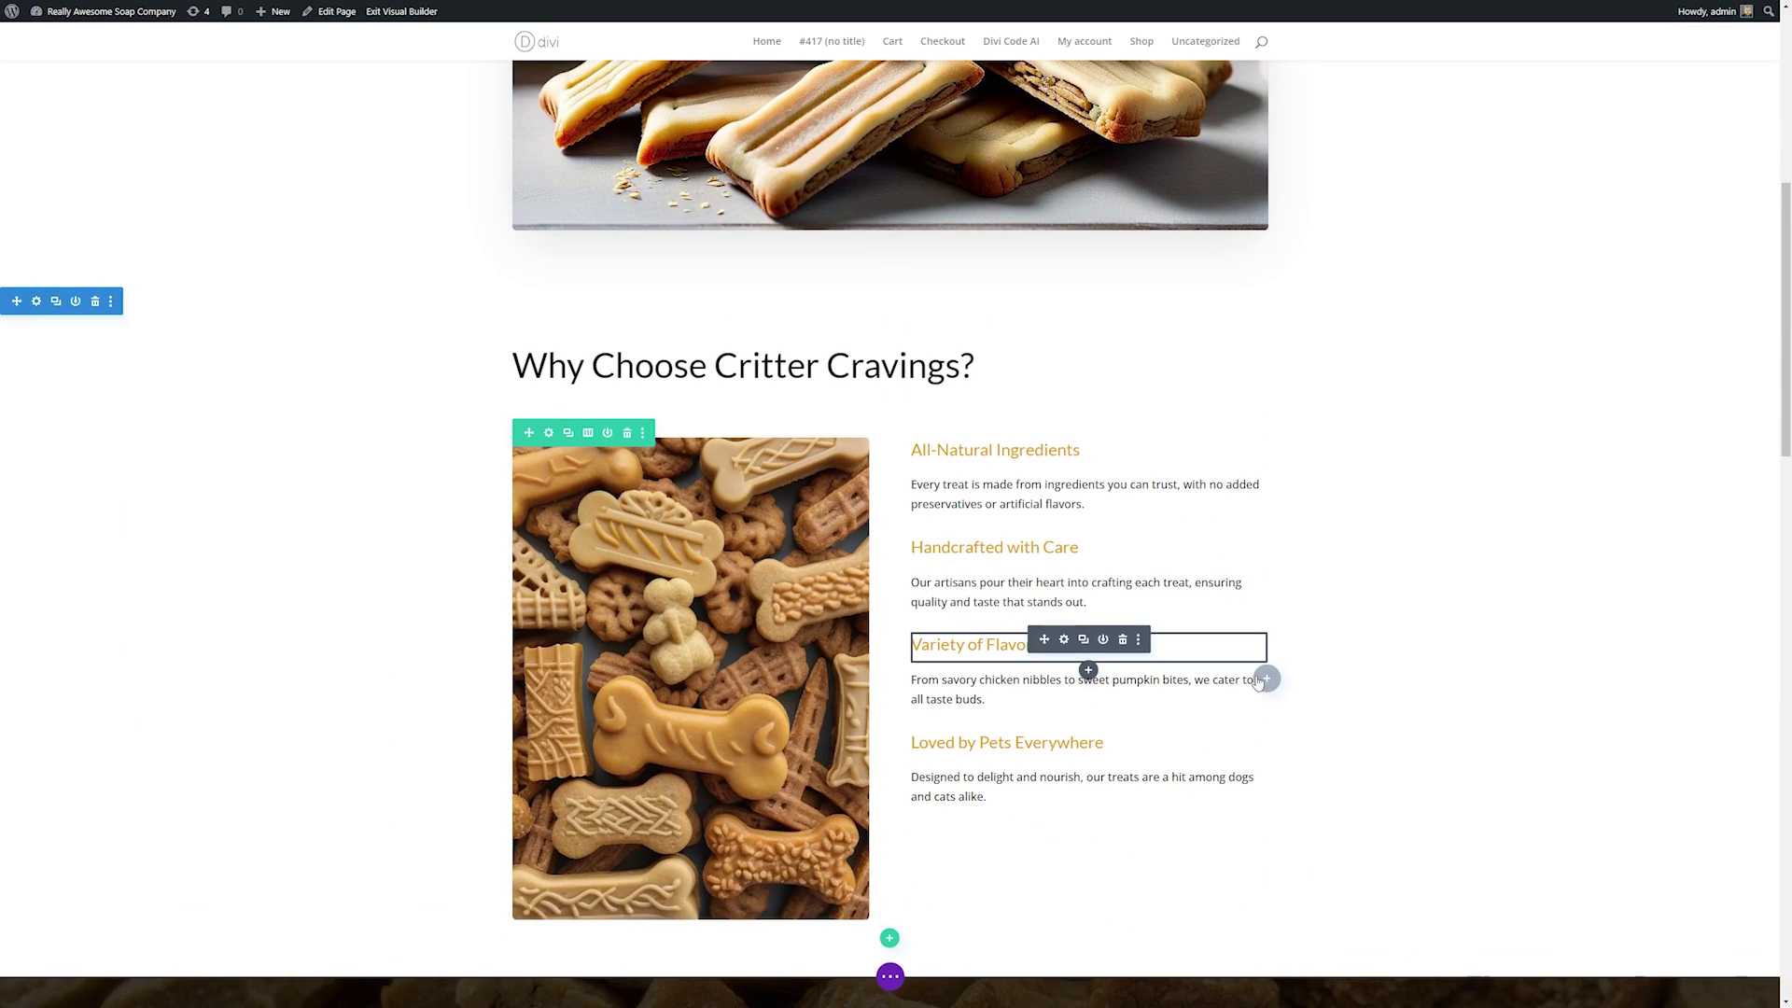
pyautogui.scroll(-8, 1260, 675)
pyautogui.scroll(-3, 1258, 684)
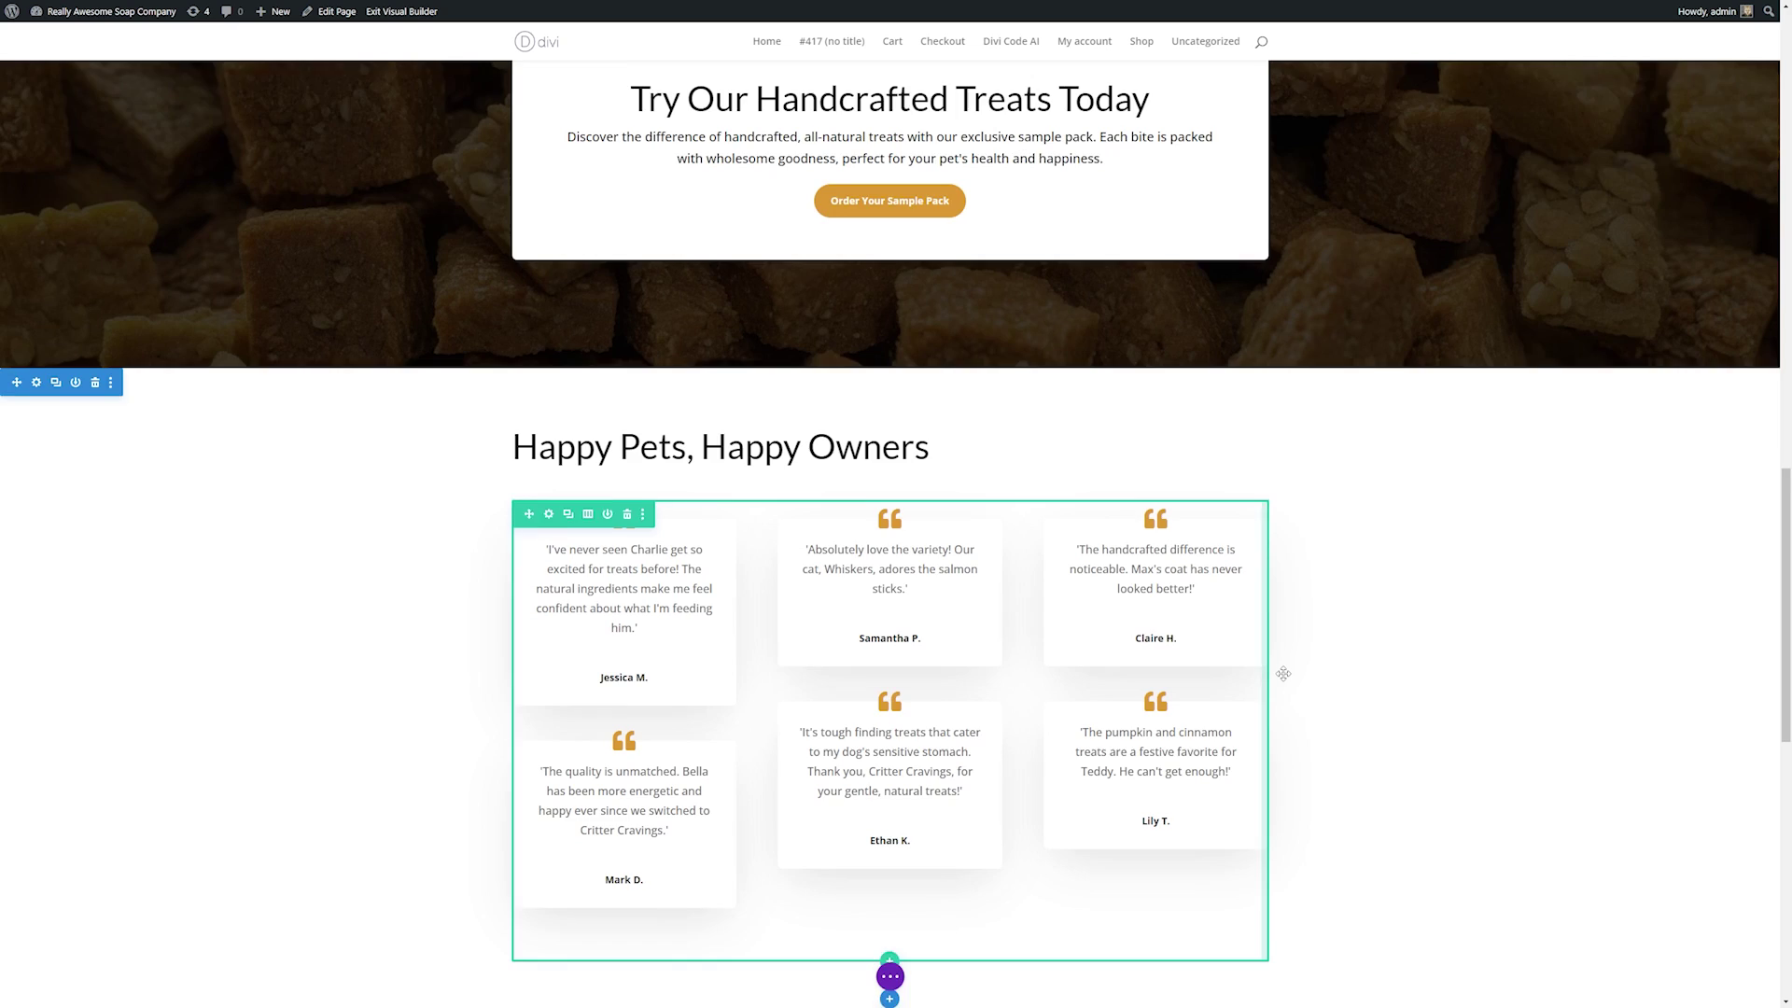
pyautogui.scroll(-3, 1285, 673)
pyautogui.scroll(-7, 1284, 674)
pyautogui.scroll(4, 1294, 737)
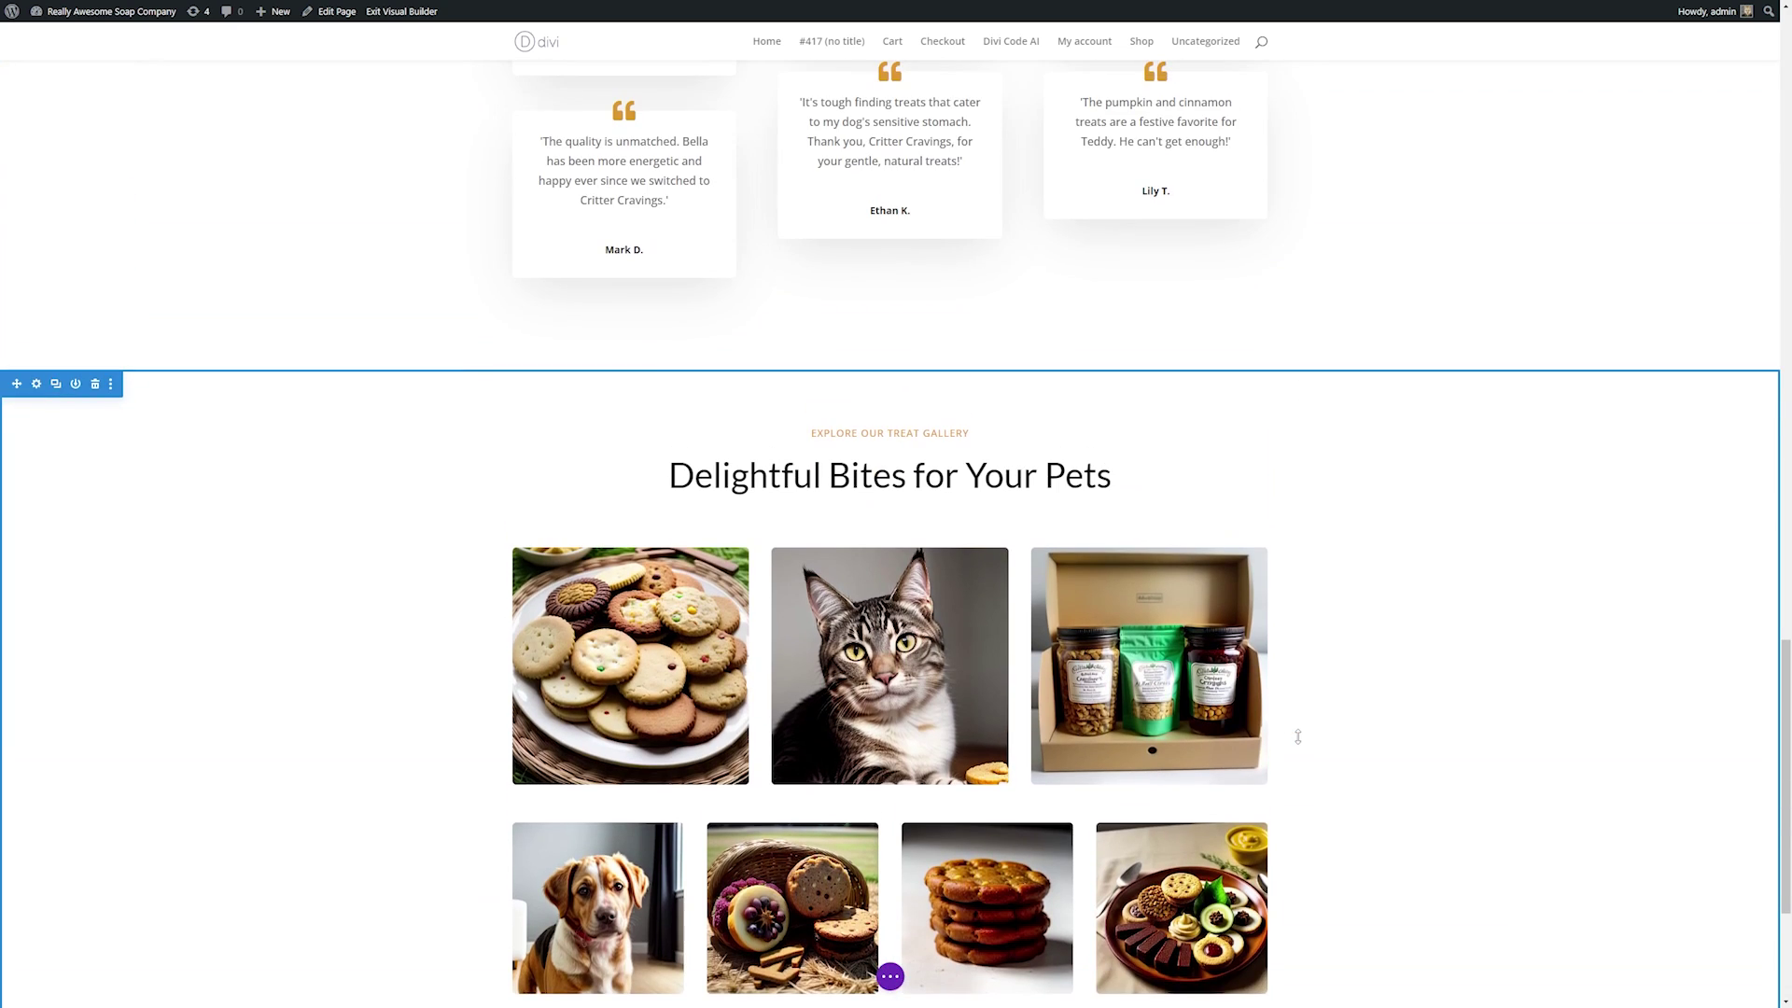
pyautogui.scroll(6, 1297, 736)
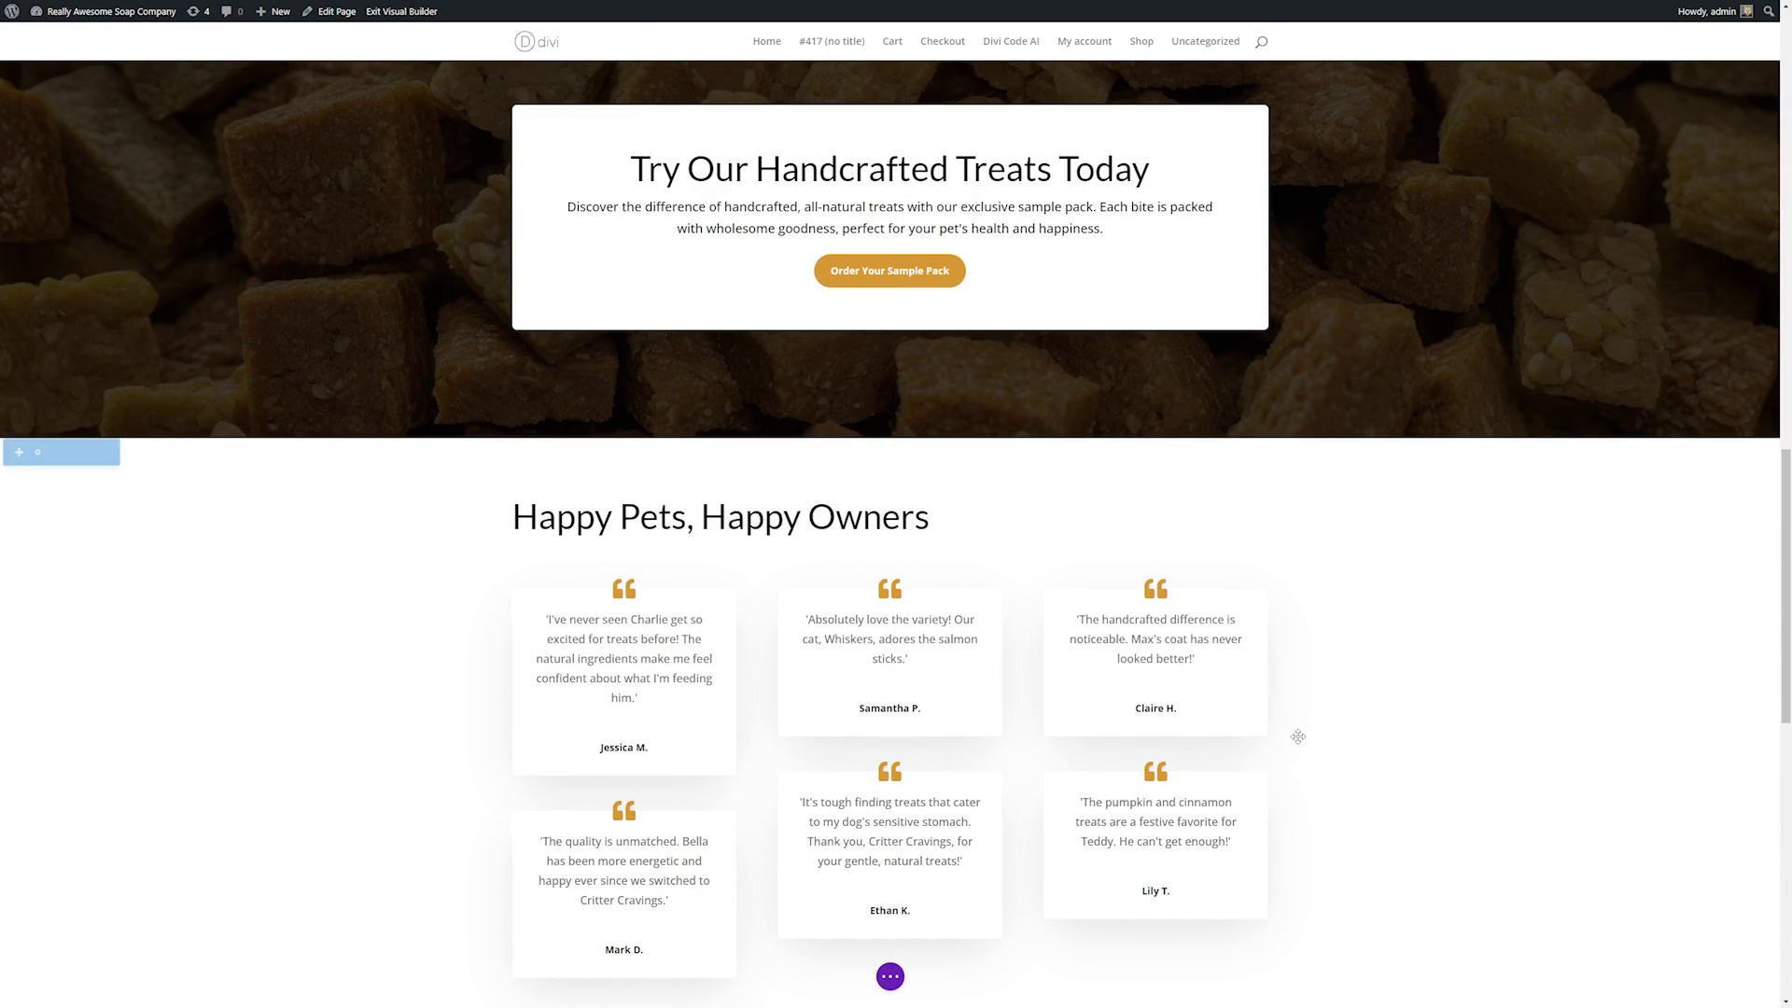
pyautogui.scroll(4, 1298, 734)
pyautogui.scroll(12, 1294, 732)
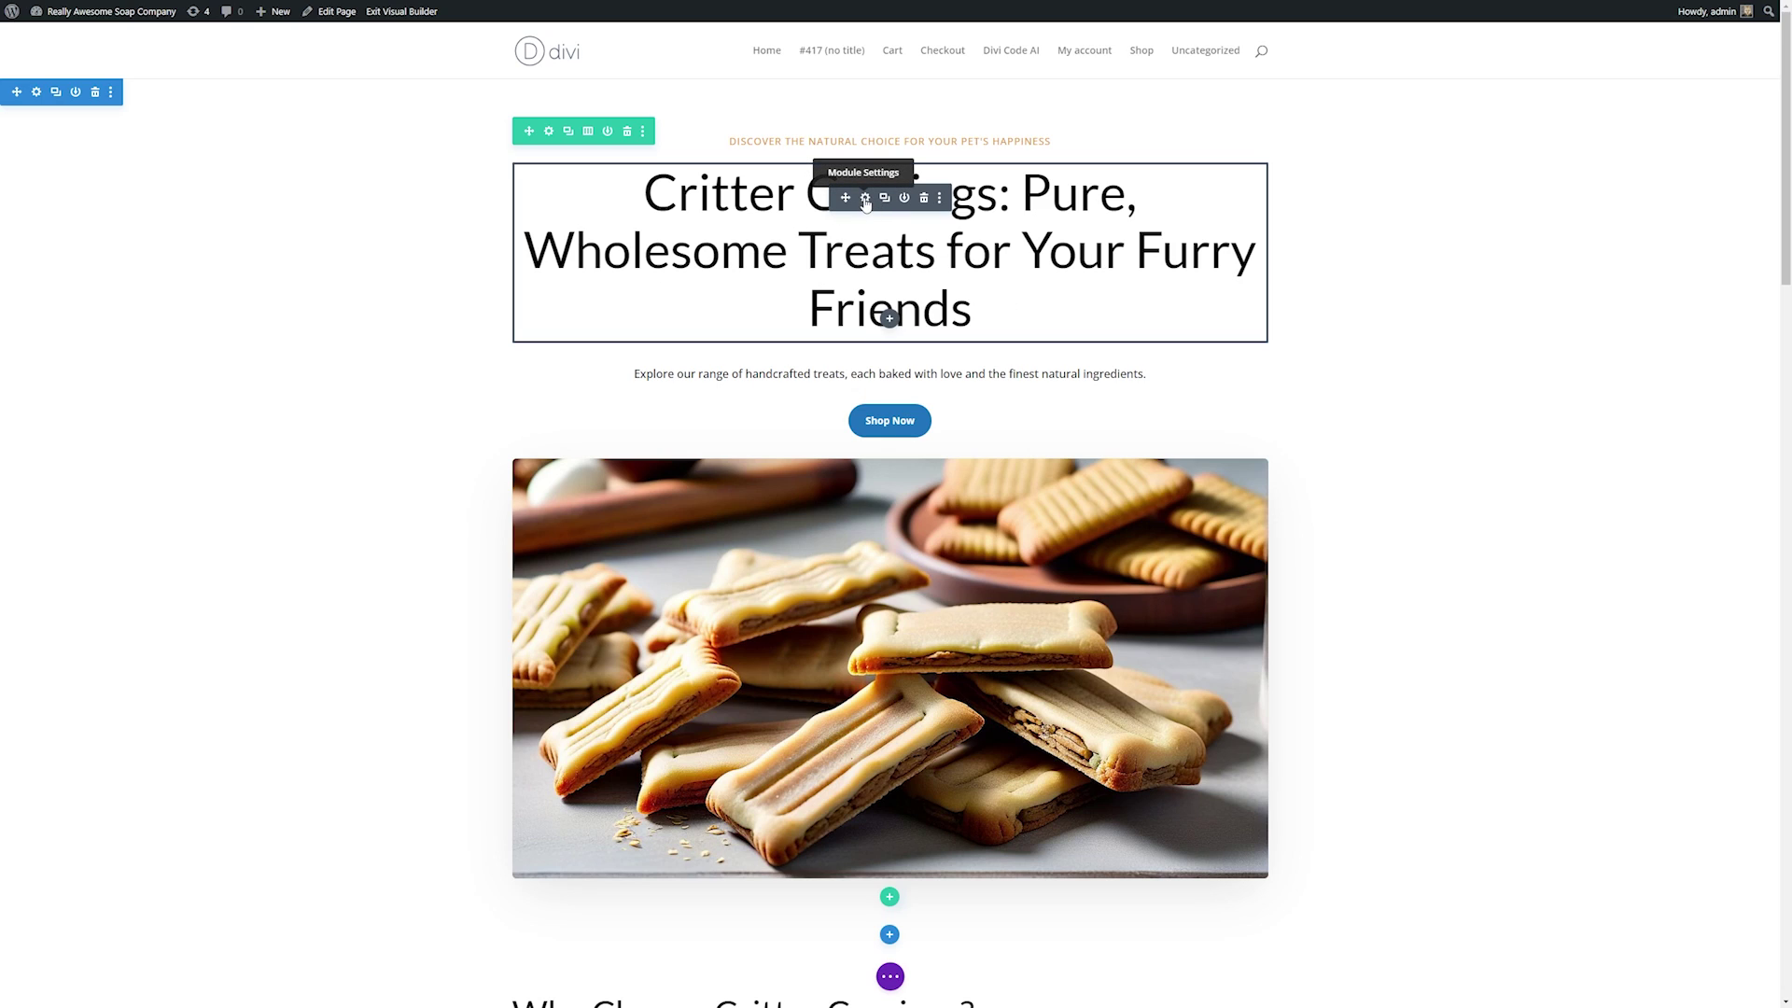
# Start Generate With AI for the hero heading, with a title prompt and this page's content as context
pyautogui.click(865, 199)
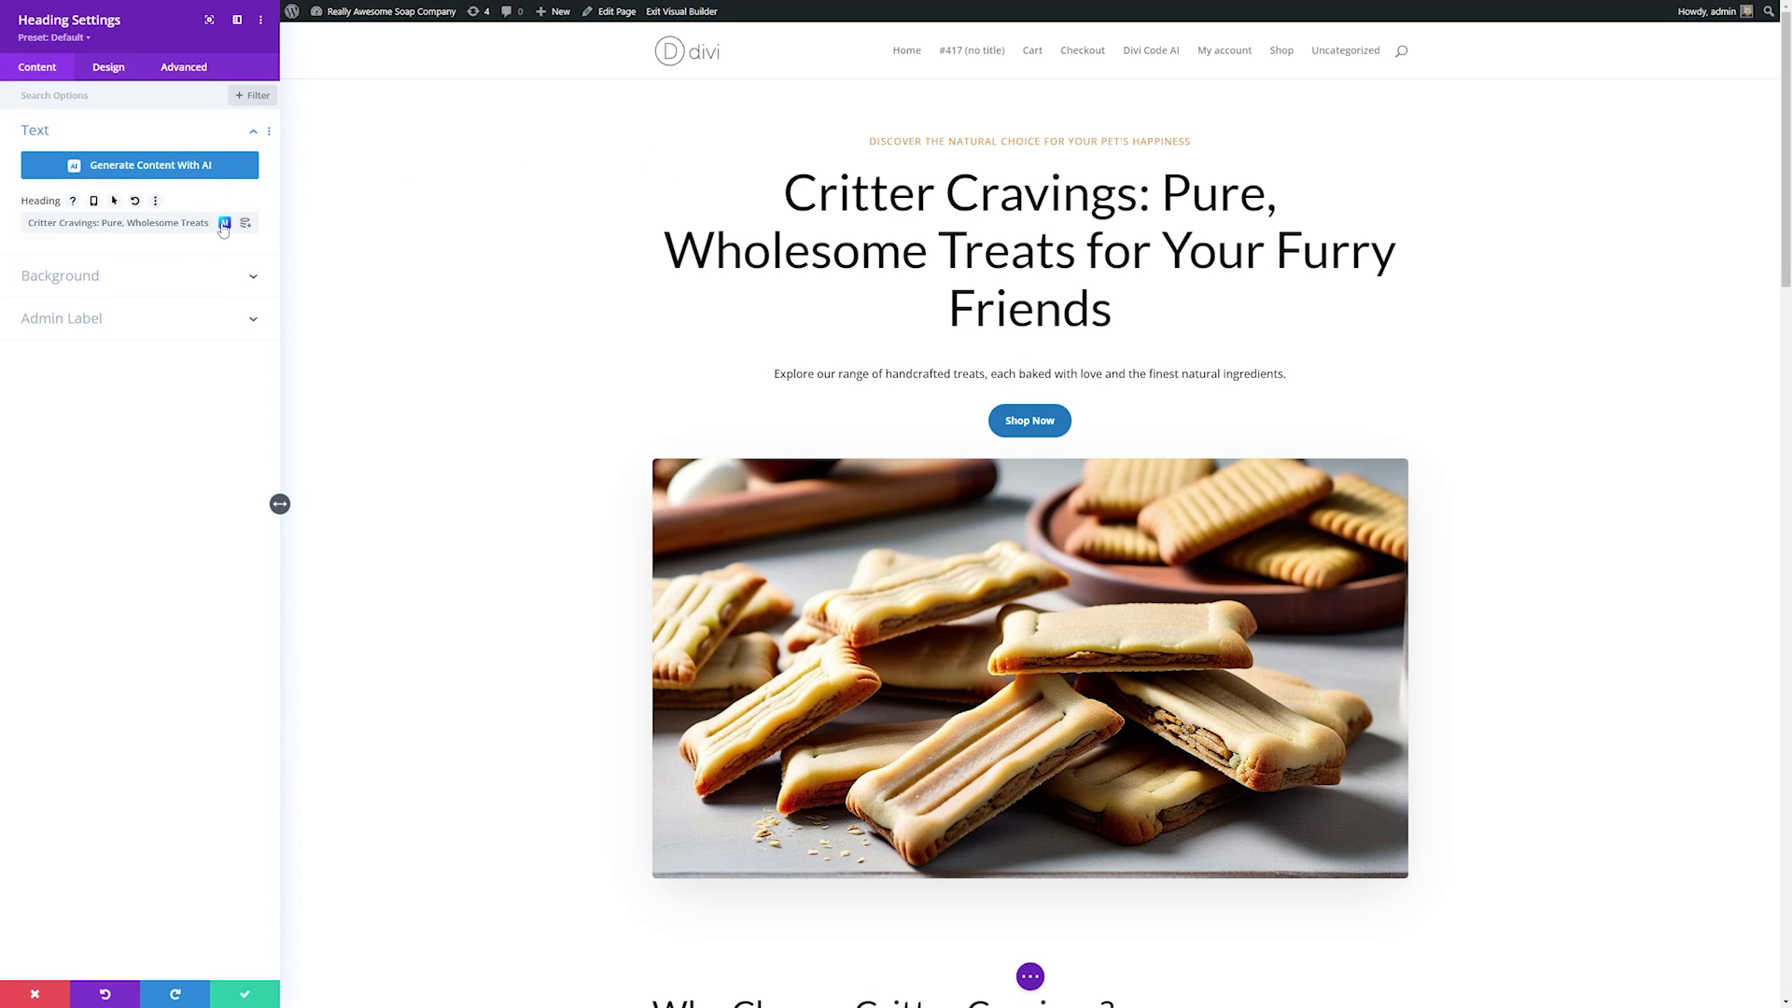
pyautogui.click(223, 226)
pyautogui.click(192, 244)
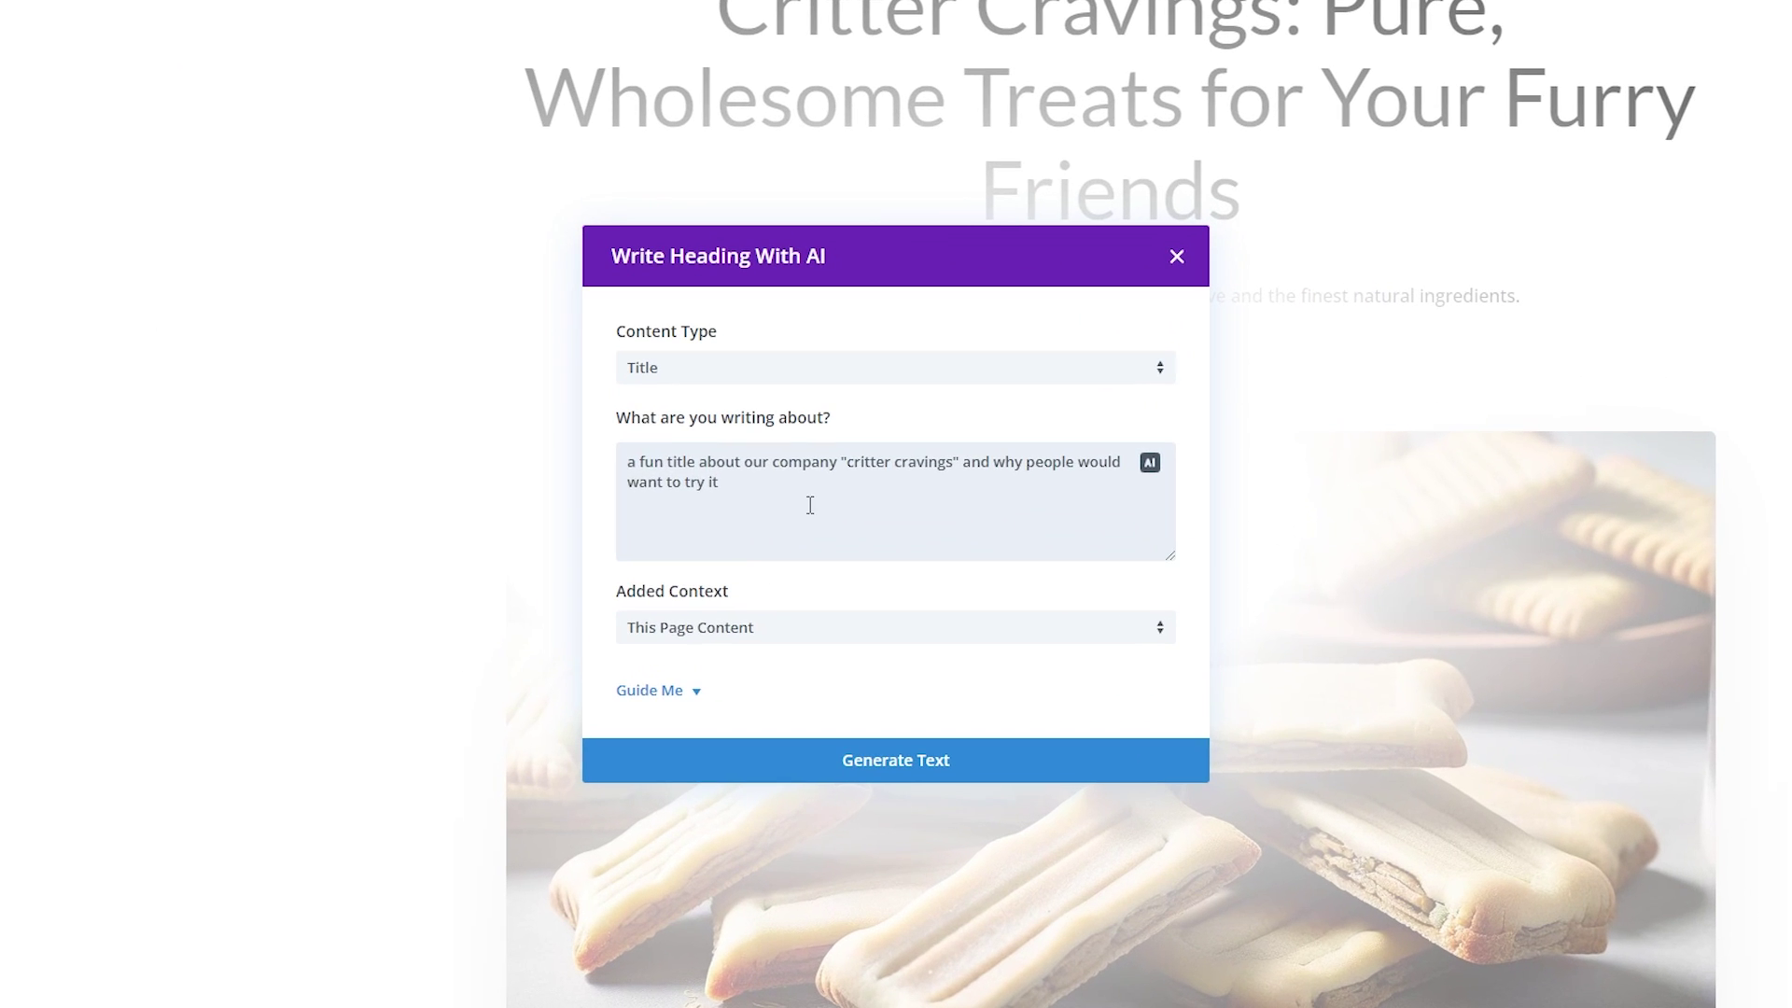
pyautogui.moveTo(841, 504); pyautogui.dragTo(710, 476)
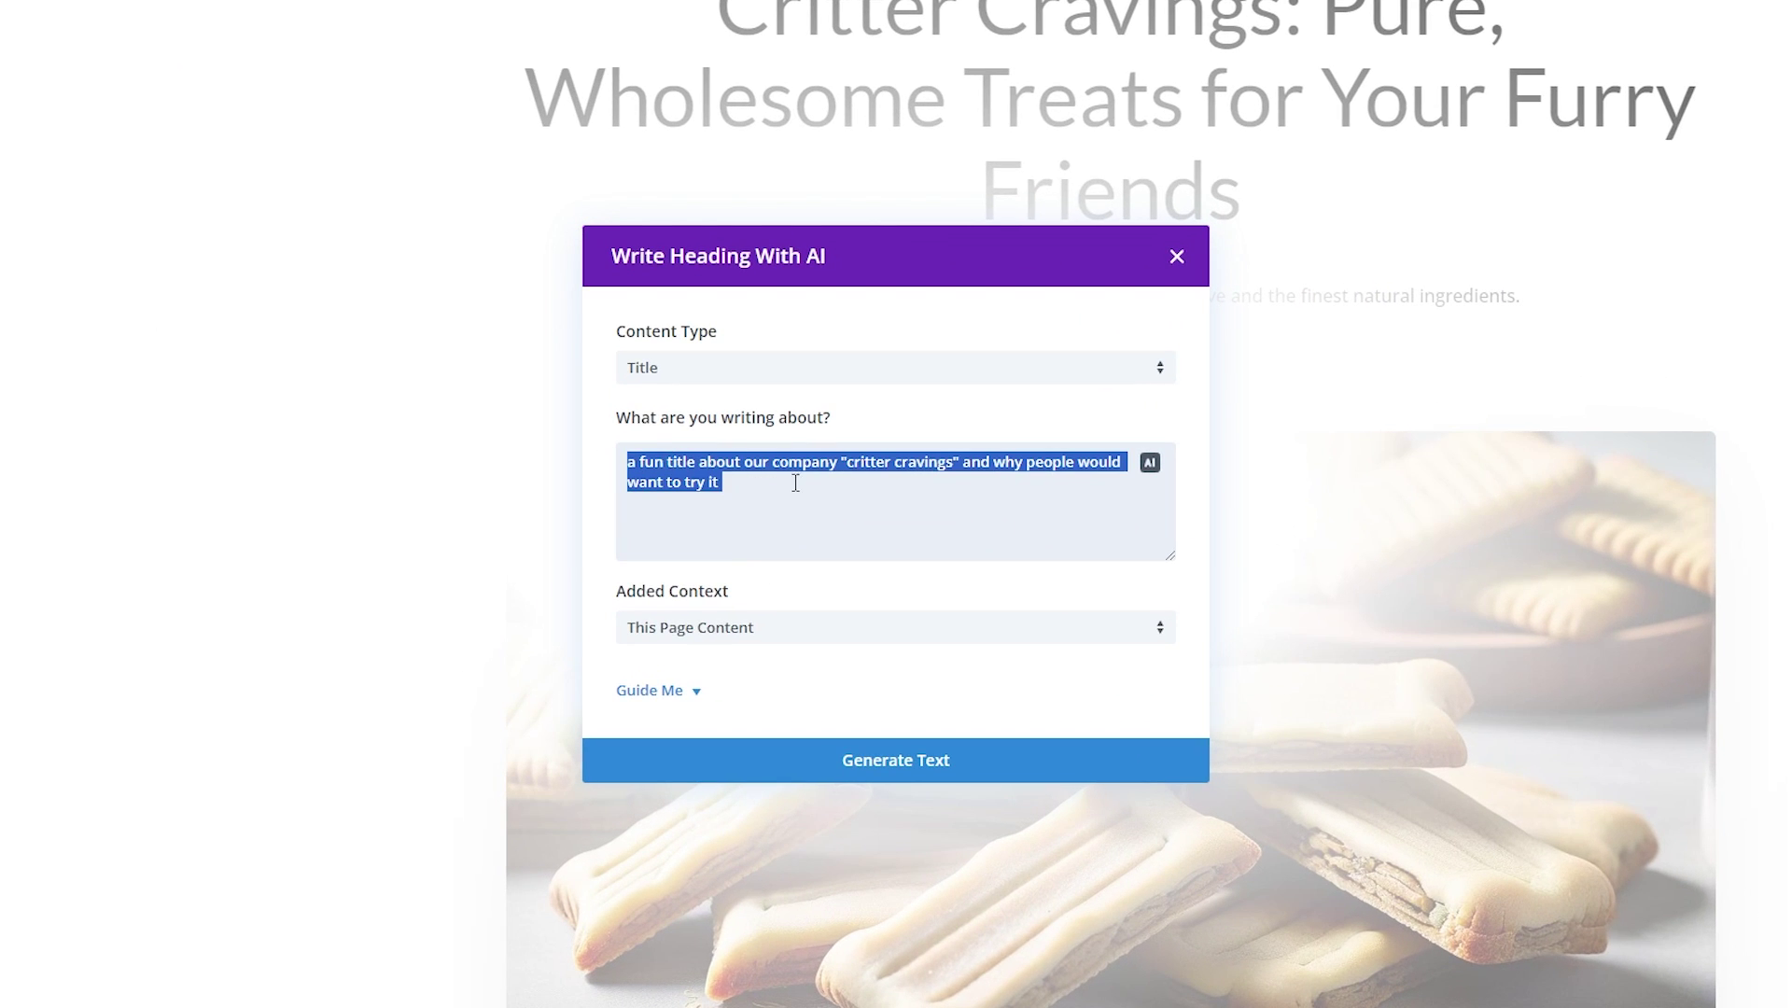
pyautogui.moveTo(842, 463); pyautogui.dragTo(963, 462)
pyautogui.click(1022, 458)
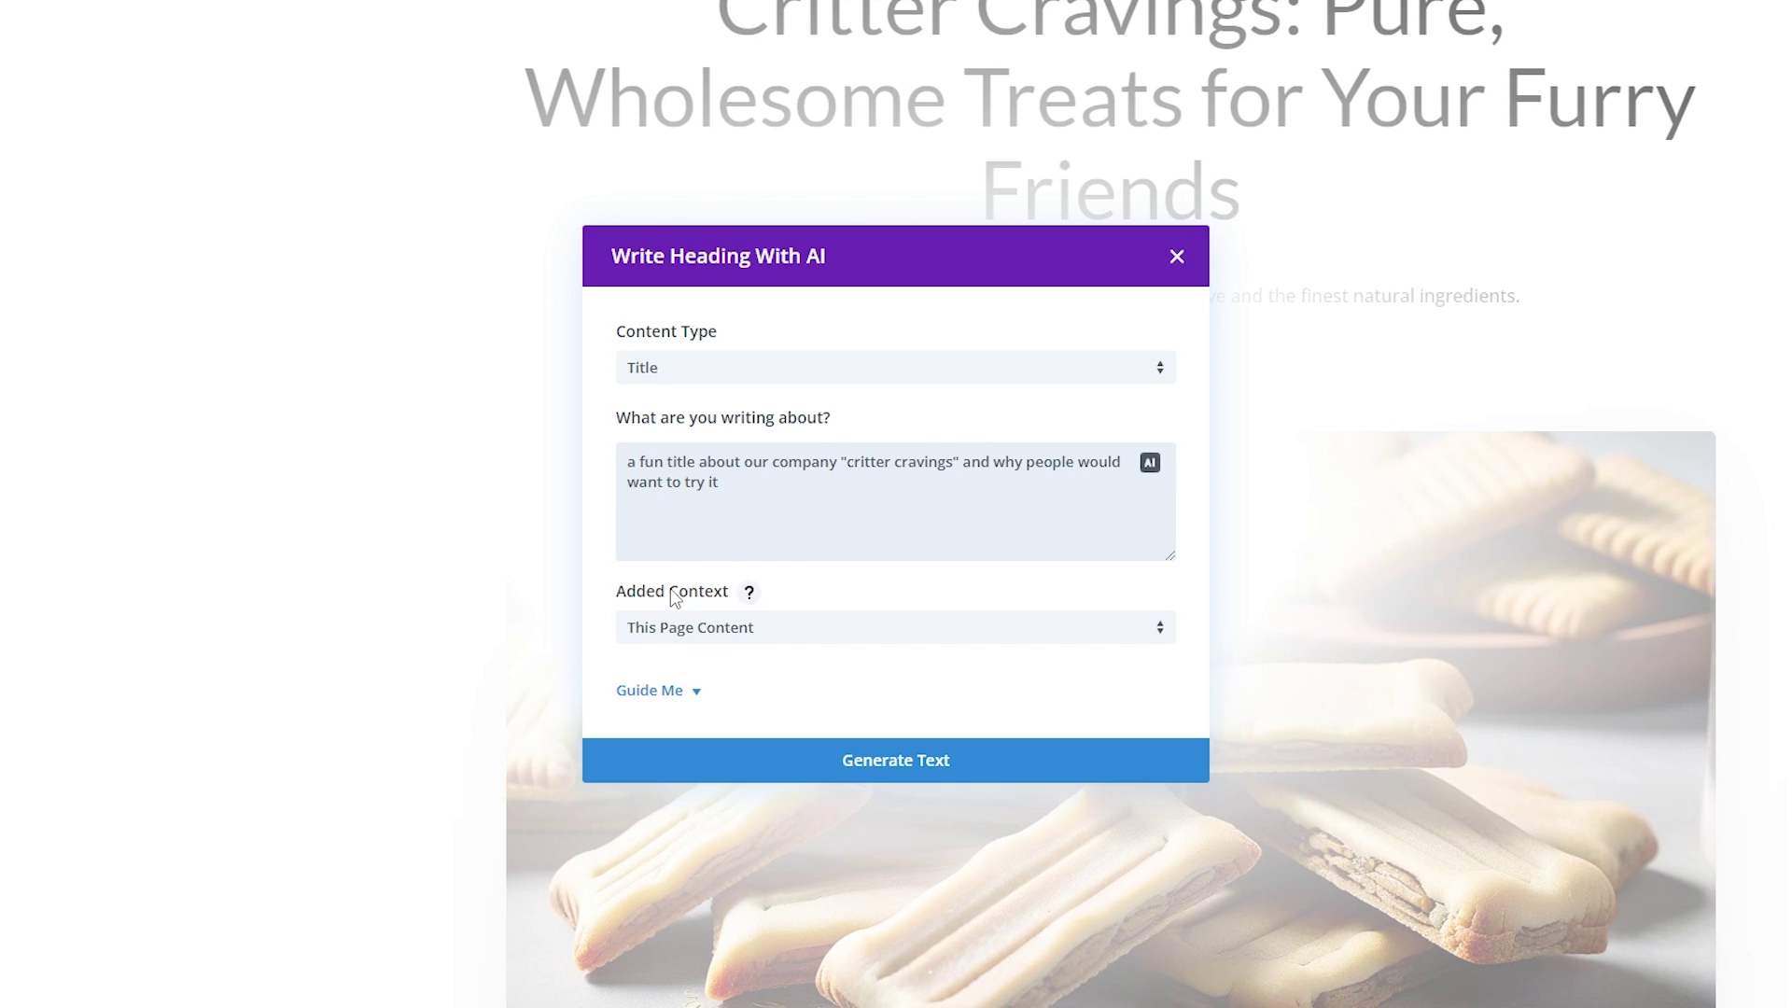
pyautogui.click(680, 632)
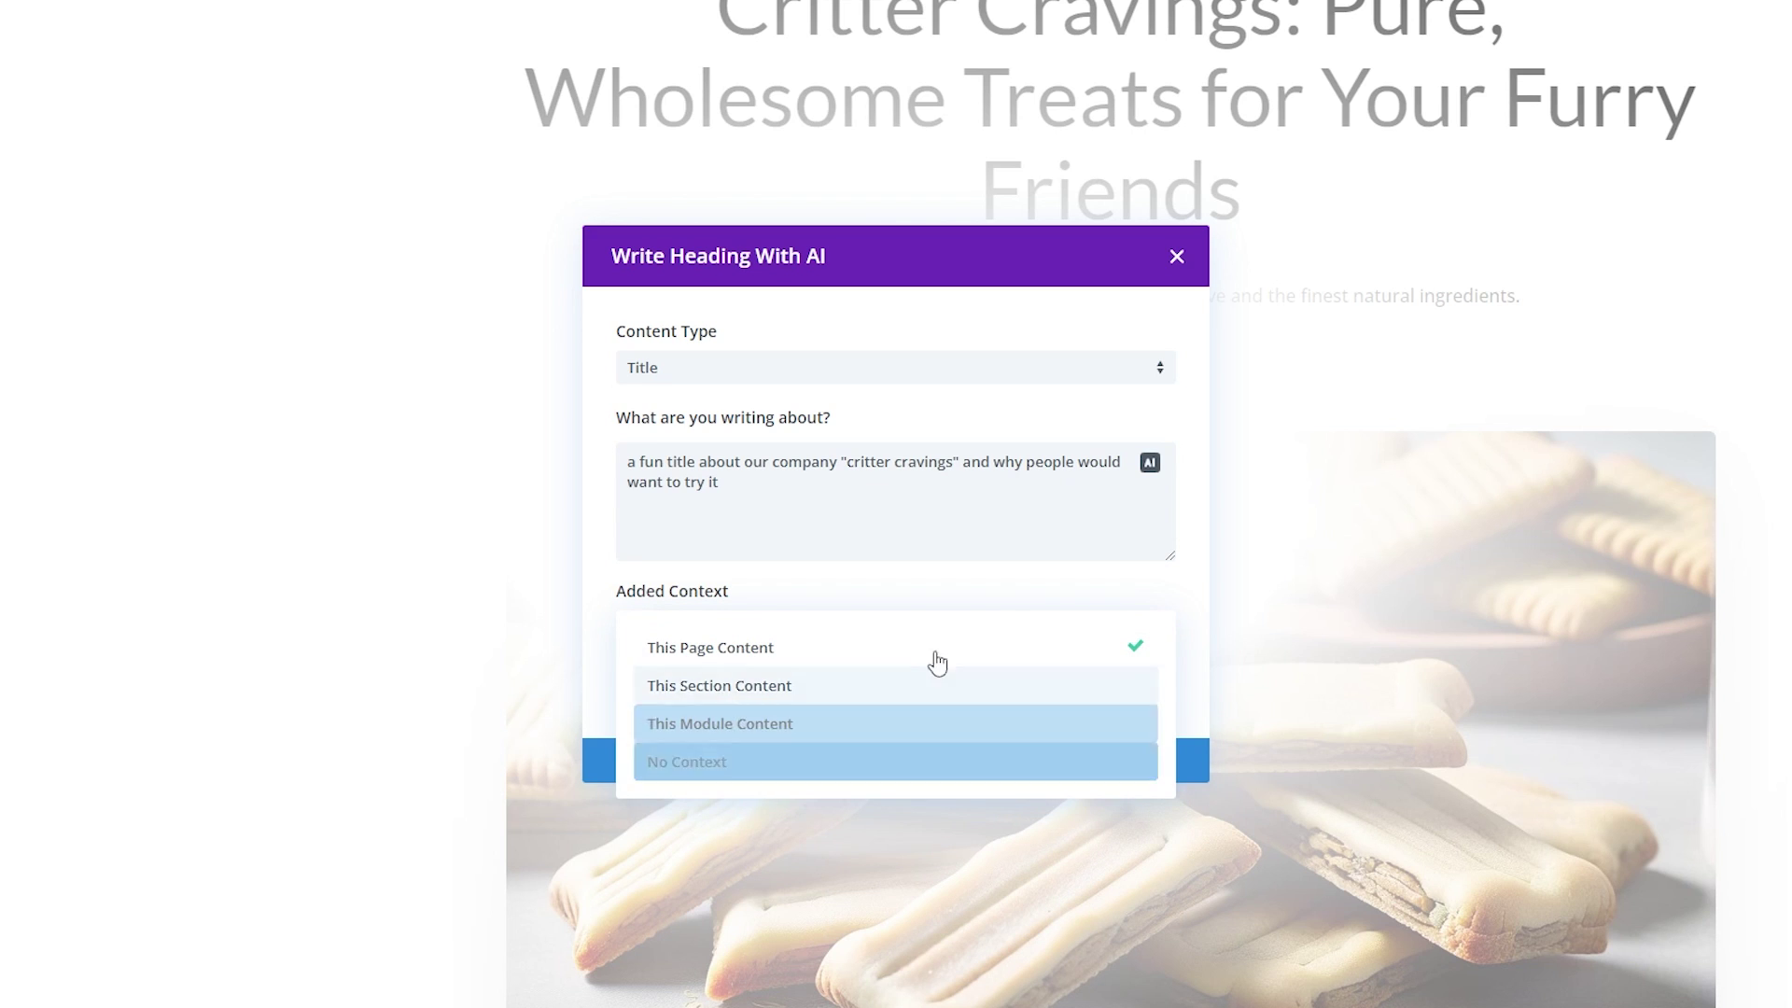
pyautogui.click(855, 648)
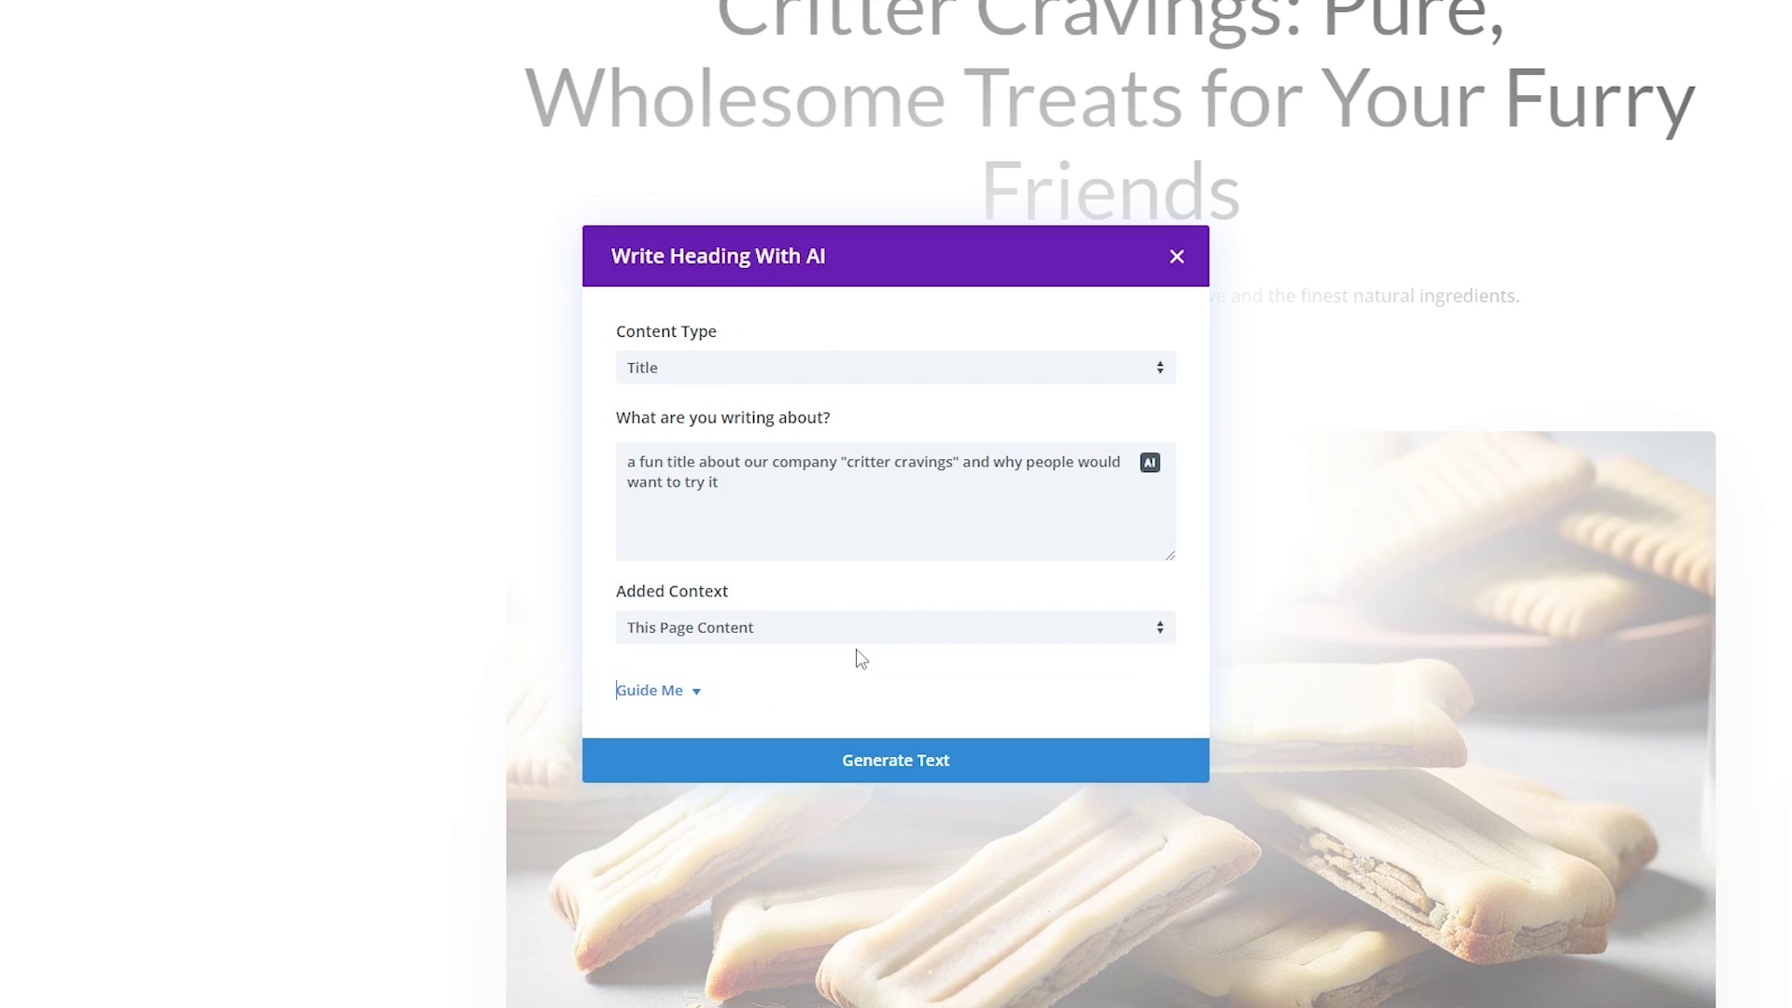
# Set the tone to Funny and generate 'Critter Cravings: The Perfect Treats for Your Furry Friends!'
pyautogui.click(684, 692)
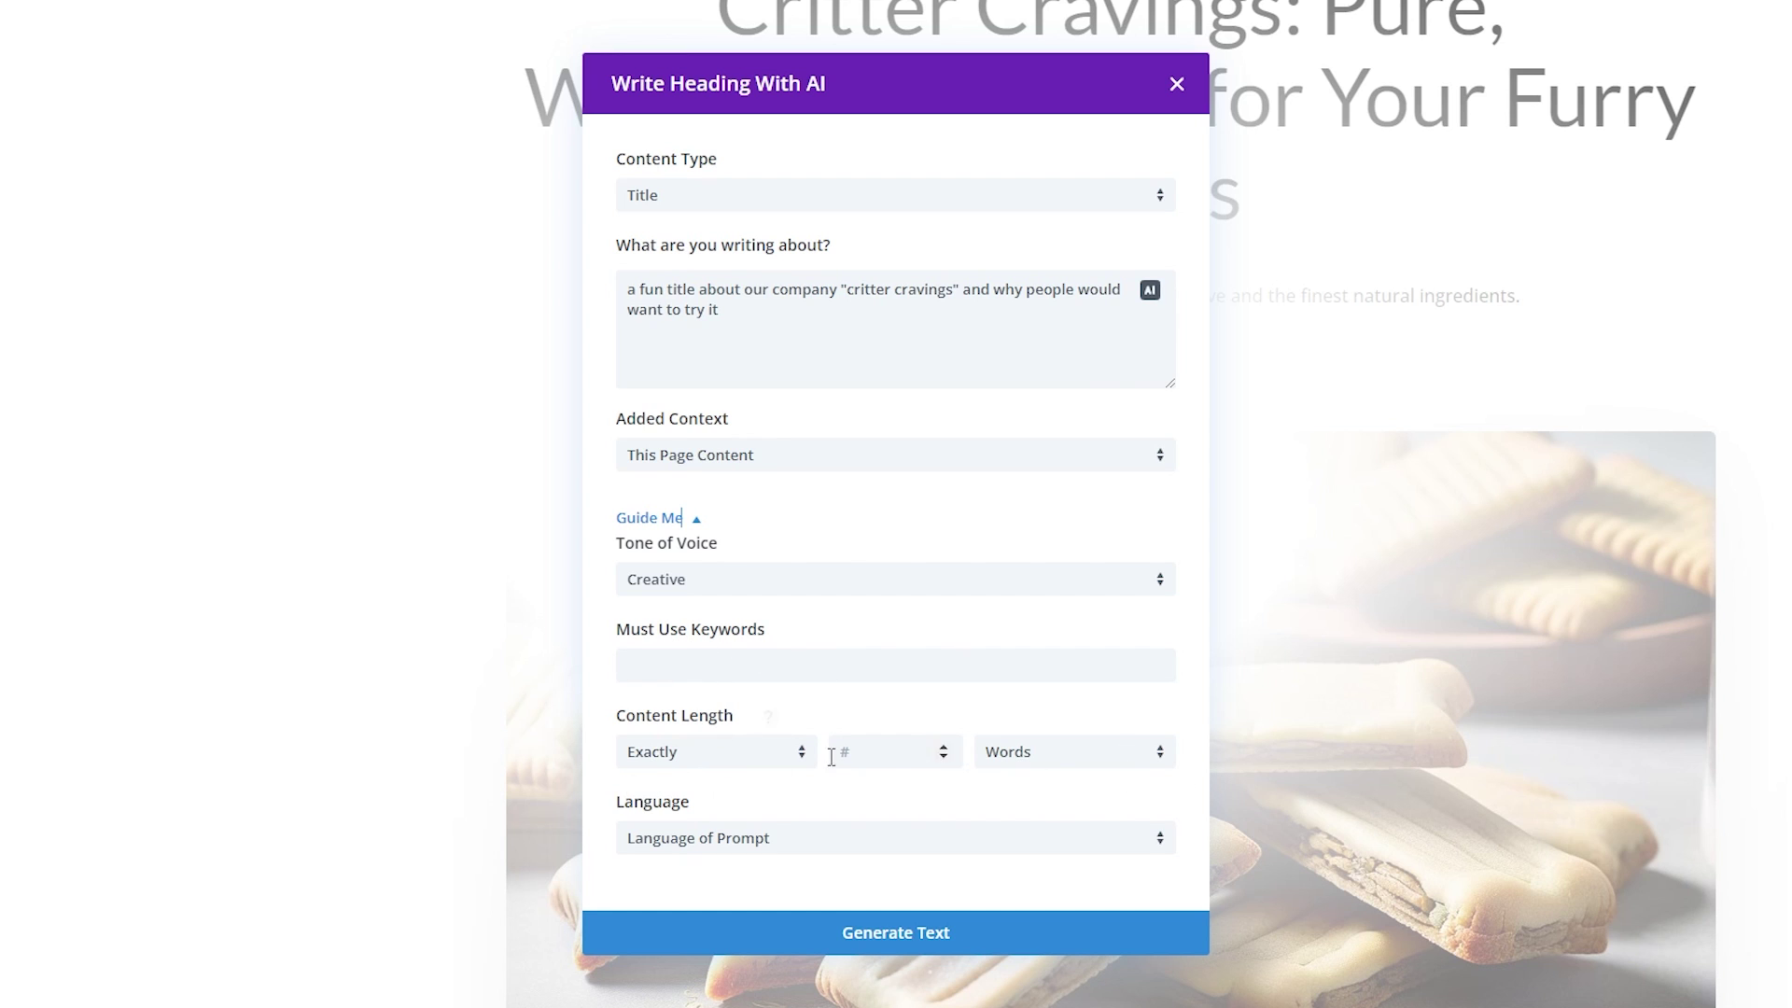
pyautogui.click(711, 851)
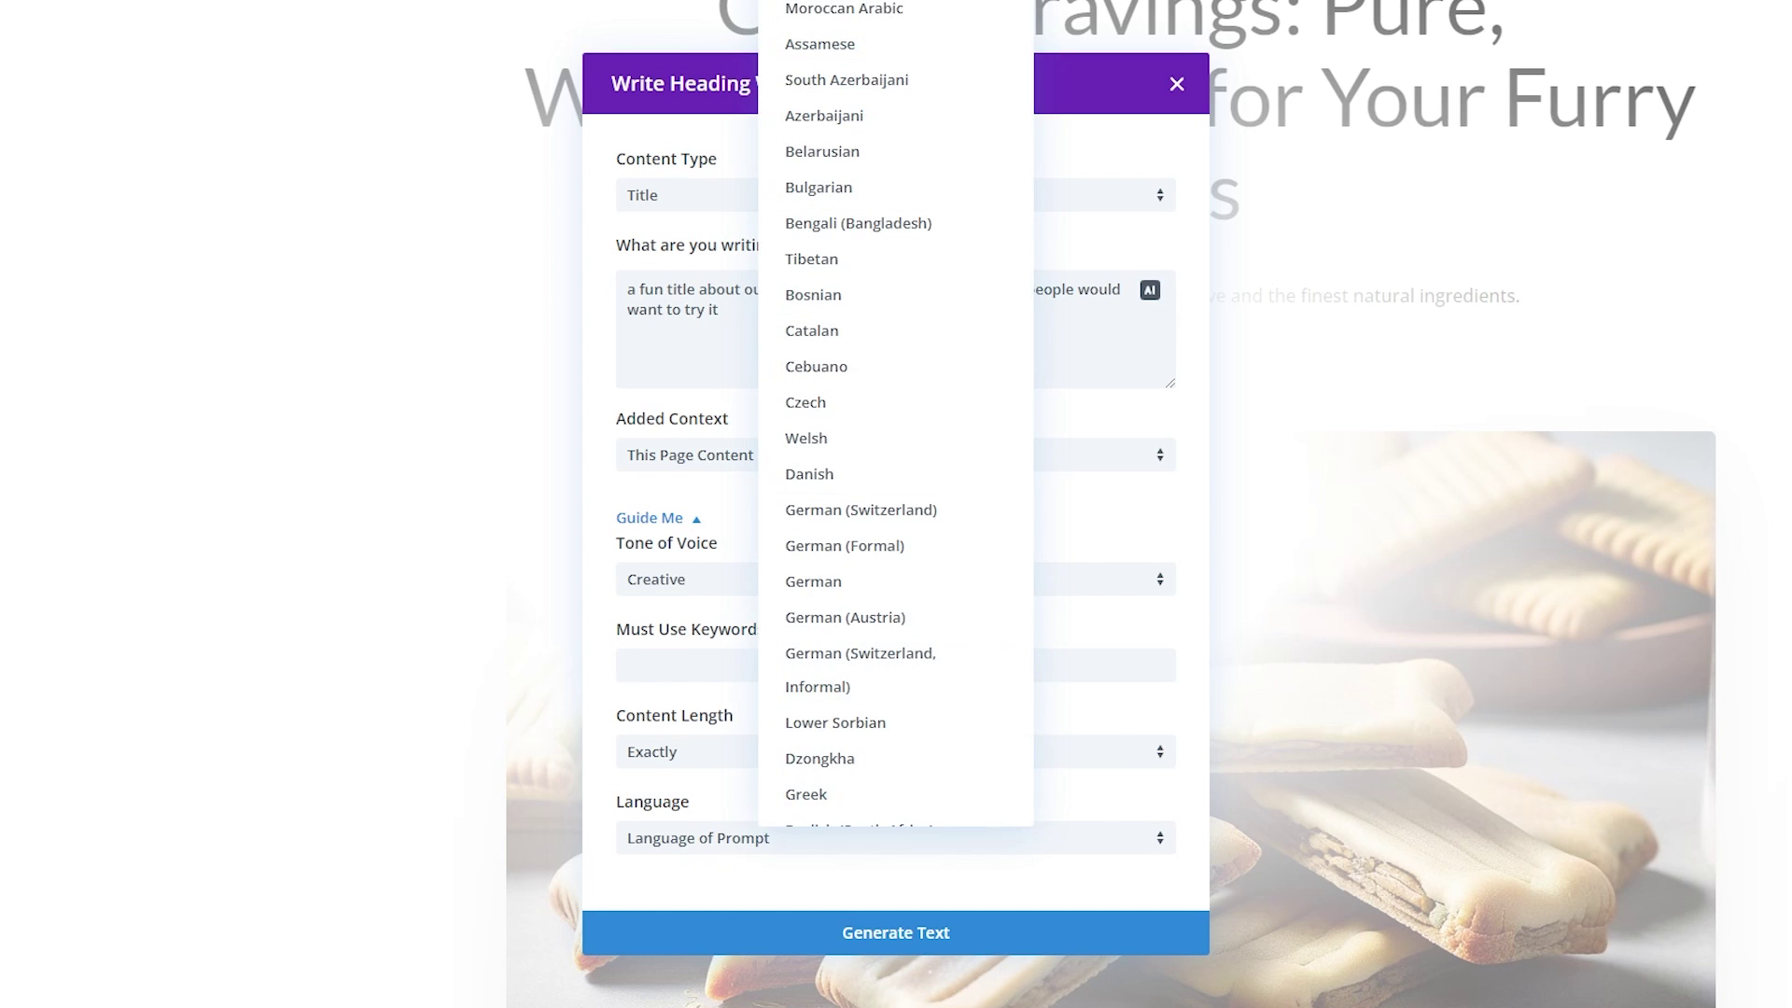
pyautogui.click(676, 850)
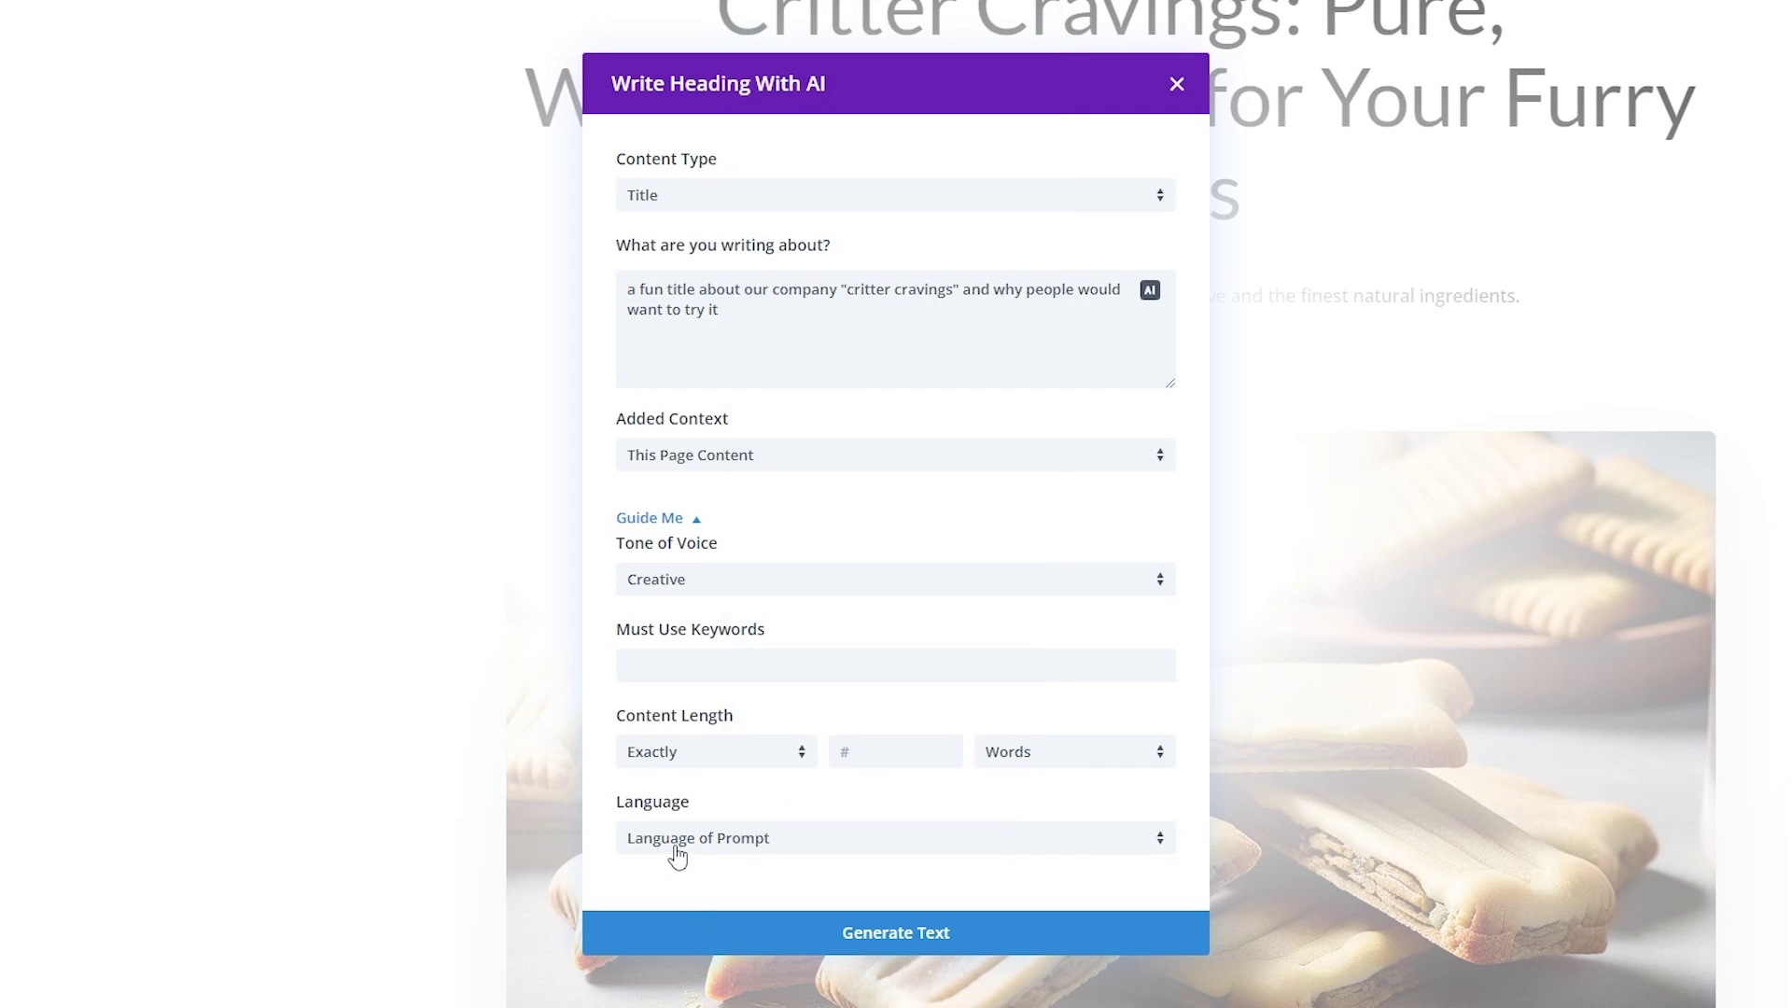
pyautogui.click(735, 581)
pyautogui.click(672, 674)
pyautogui.click(820, 934)
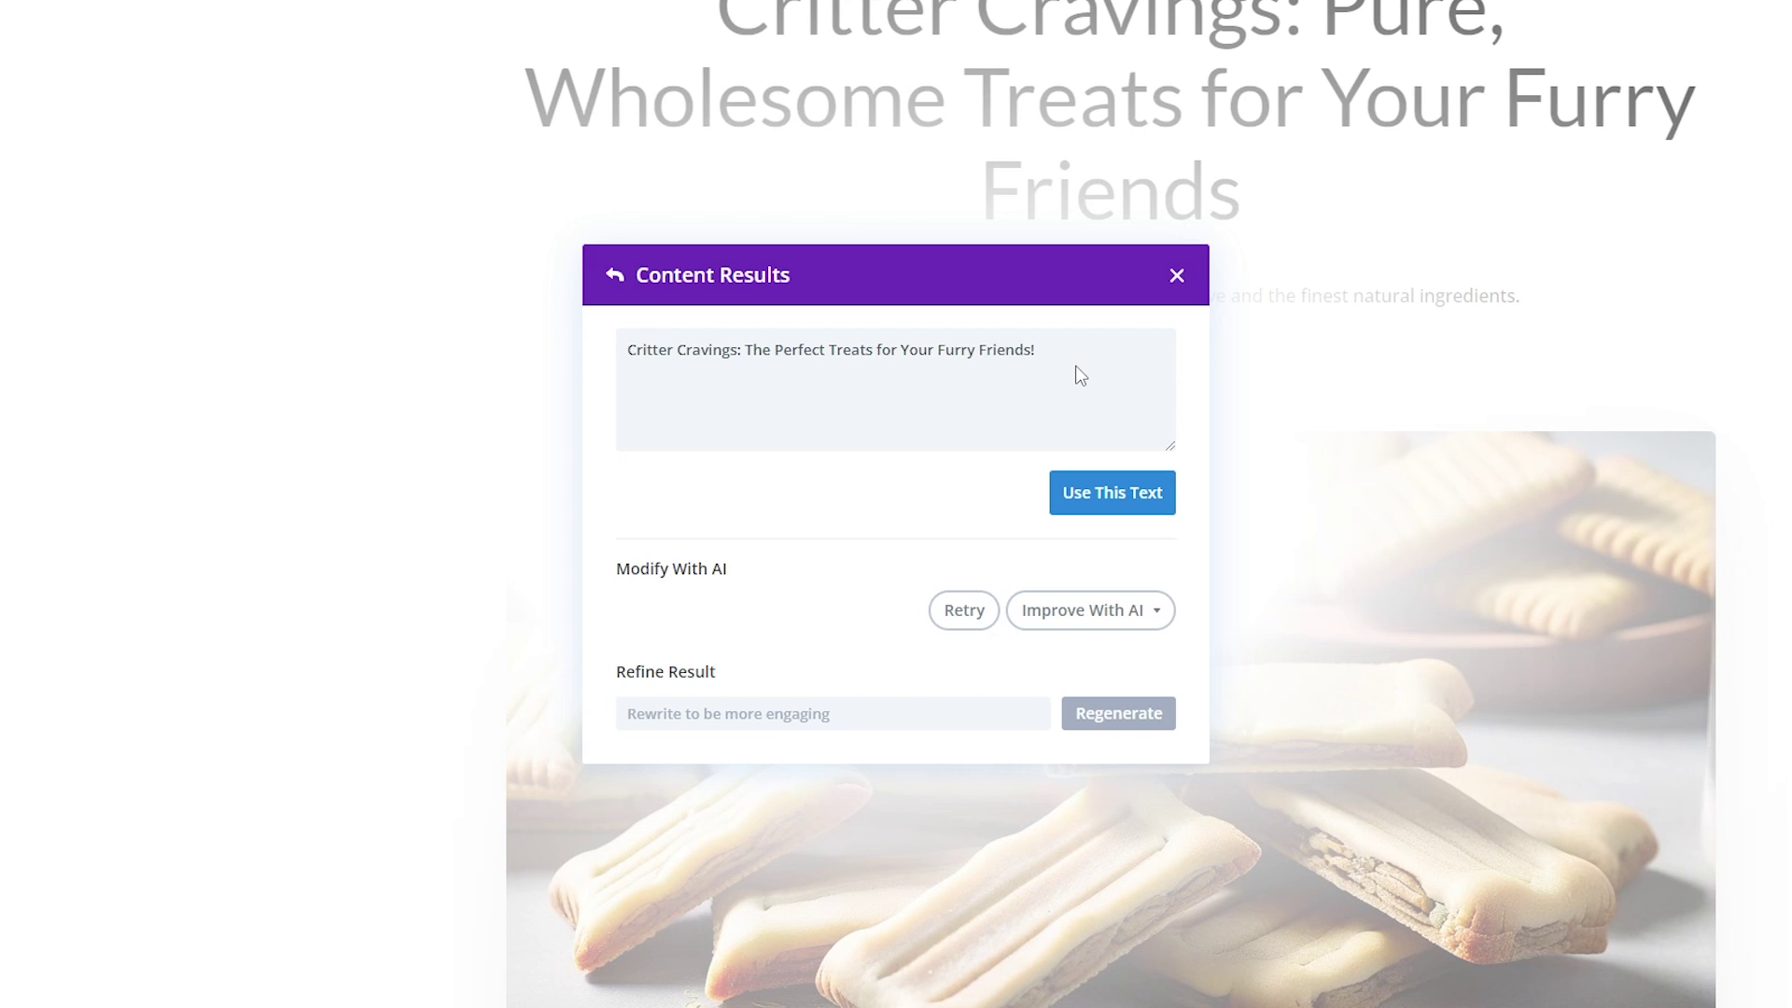
pyautogui.moveTo(1080, 376); pyautogui.dragTo(621, 364)
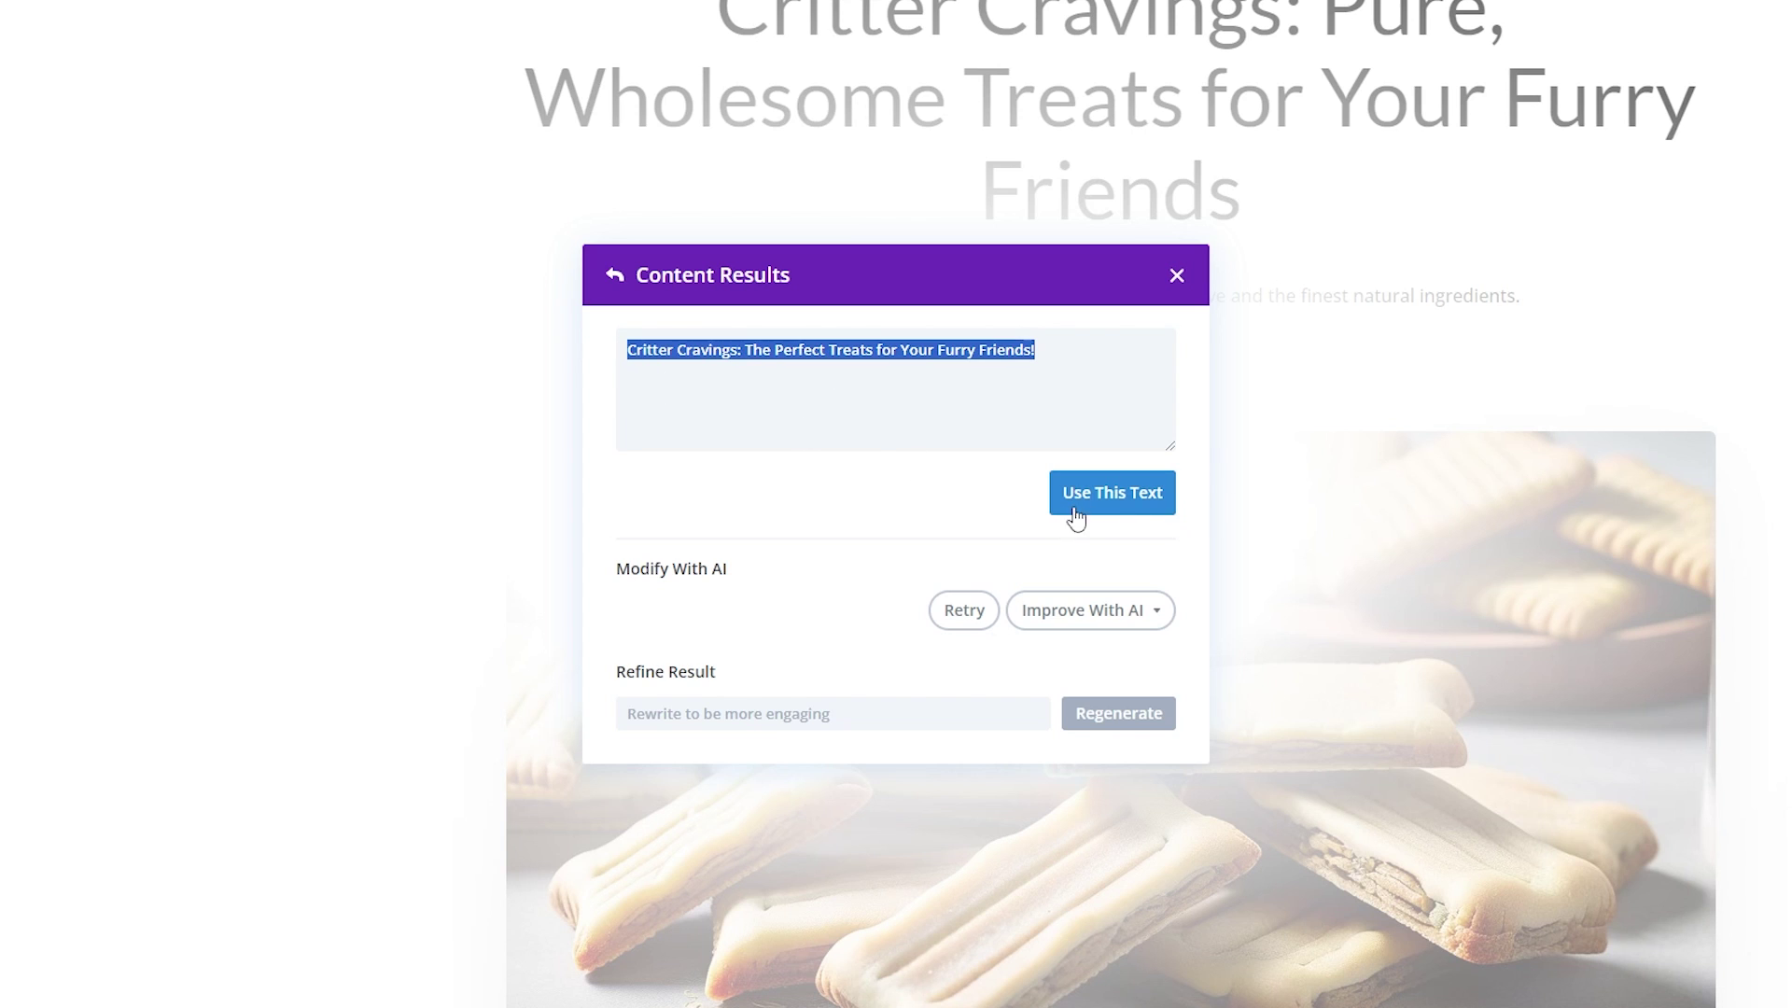
pyautogui.click(997, 378)
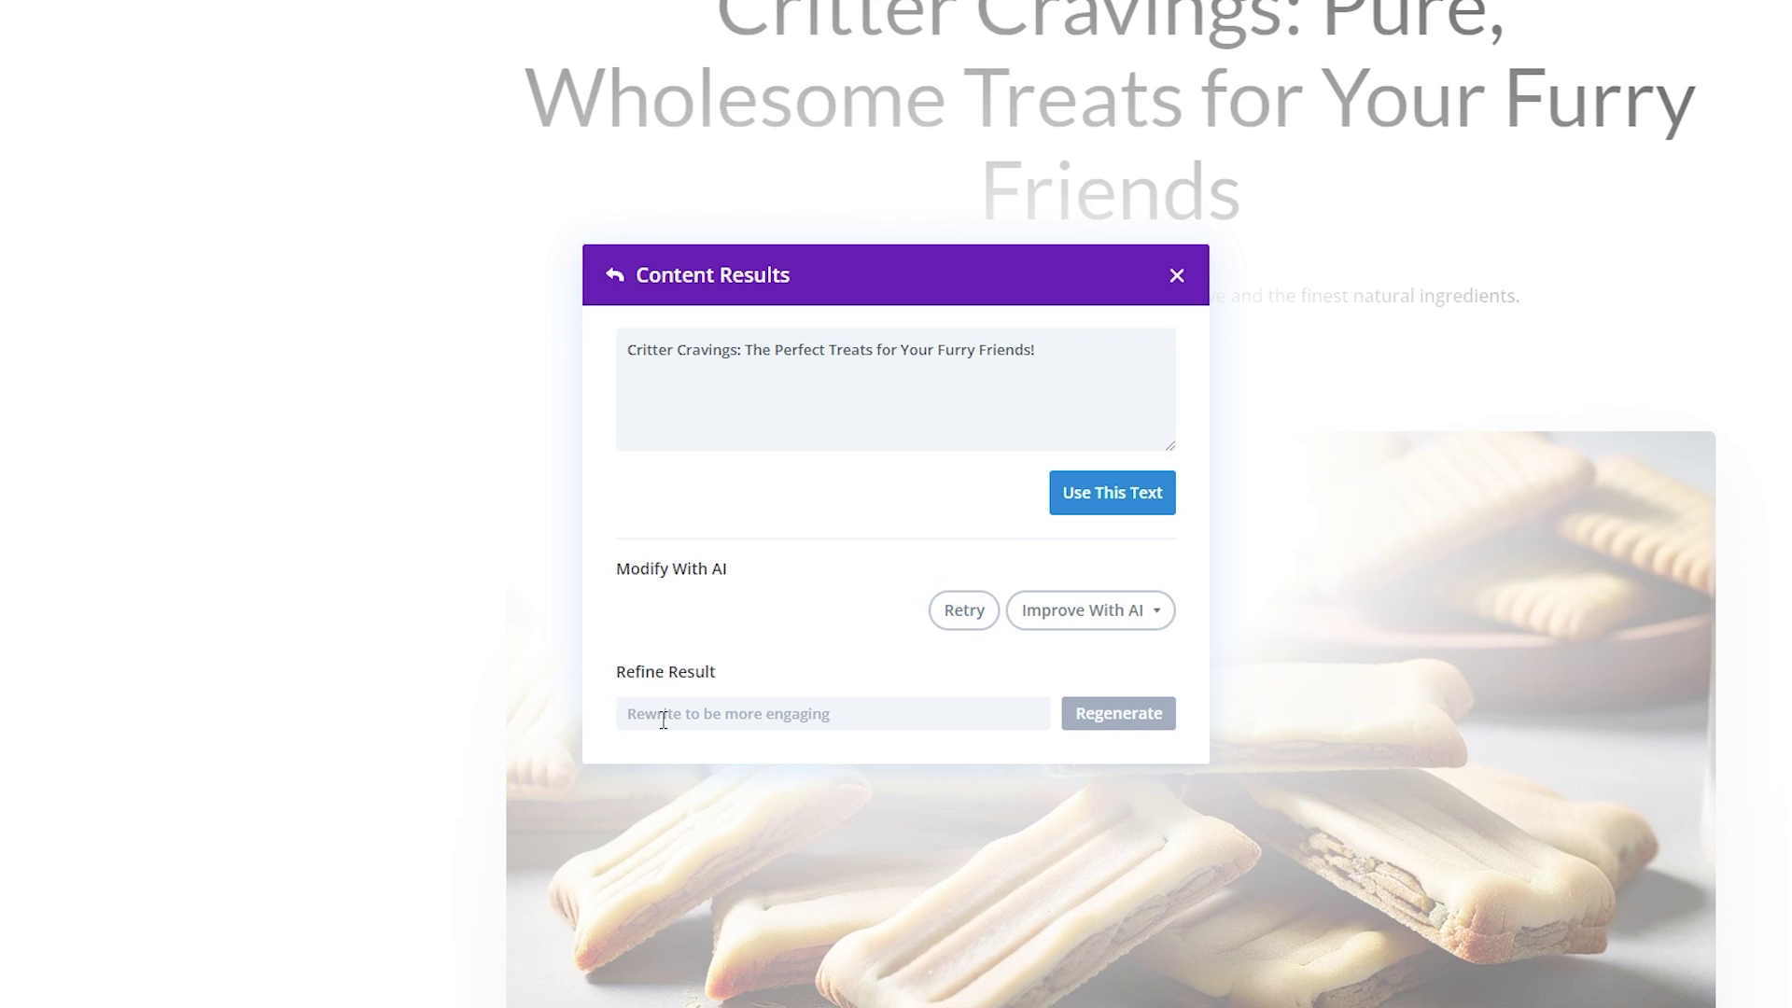
pyautogui.moveTo(653, 352); pyautogui.dragTo(1082, 378)
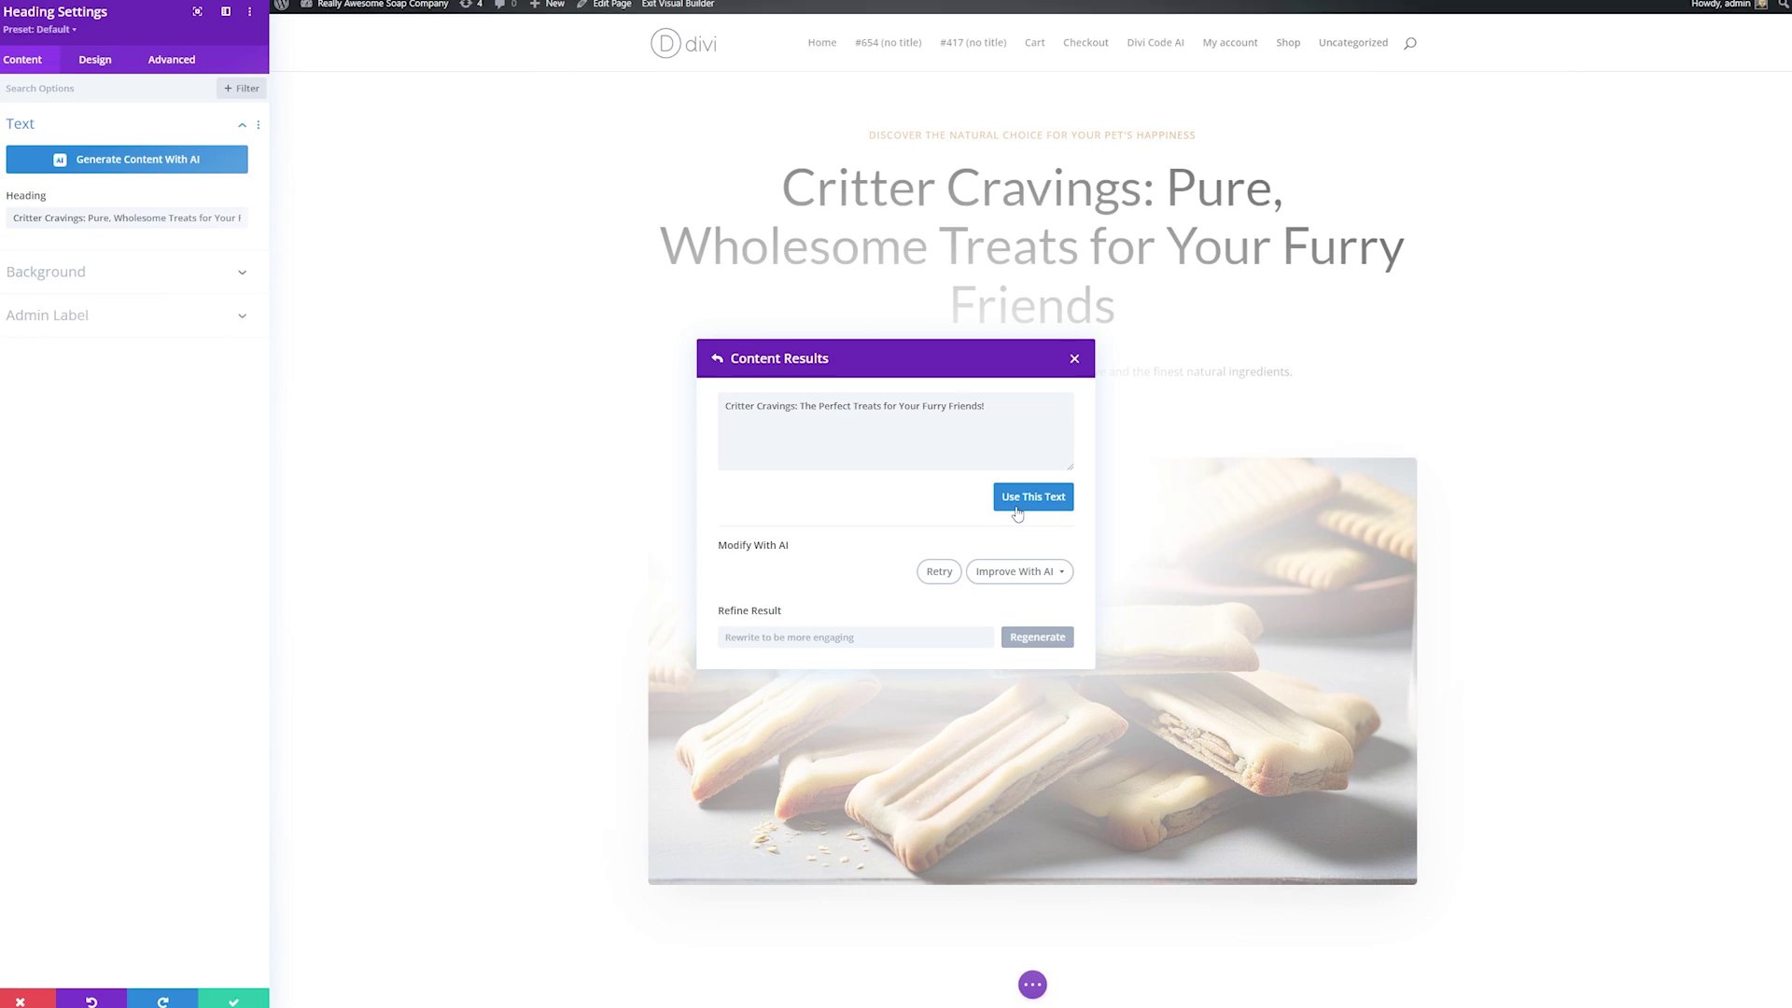
# Apply the generated title to the hero heading and move down to the treat gallery
pyautogui.click(1113, 492)
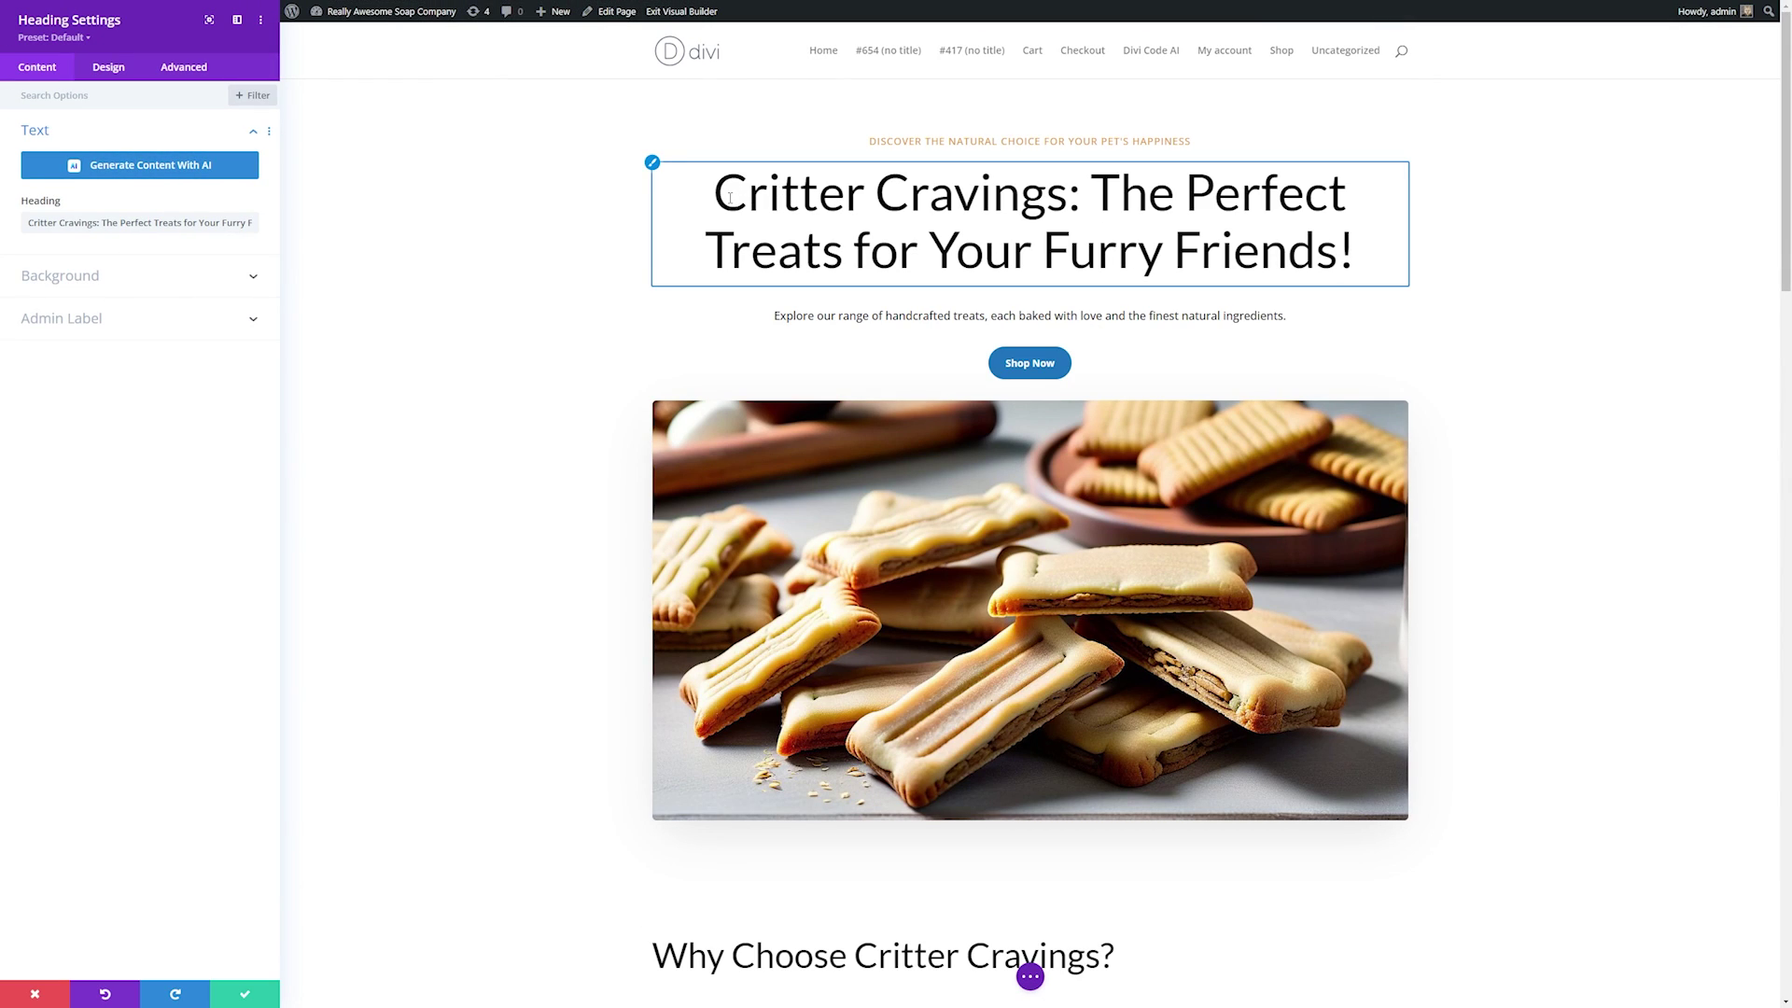
pyautogui.moveTo(714, 194); pyautogui.dragTo(1379, 263)
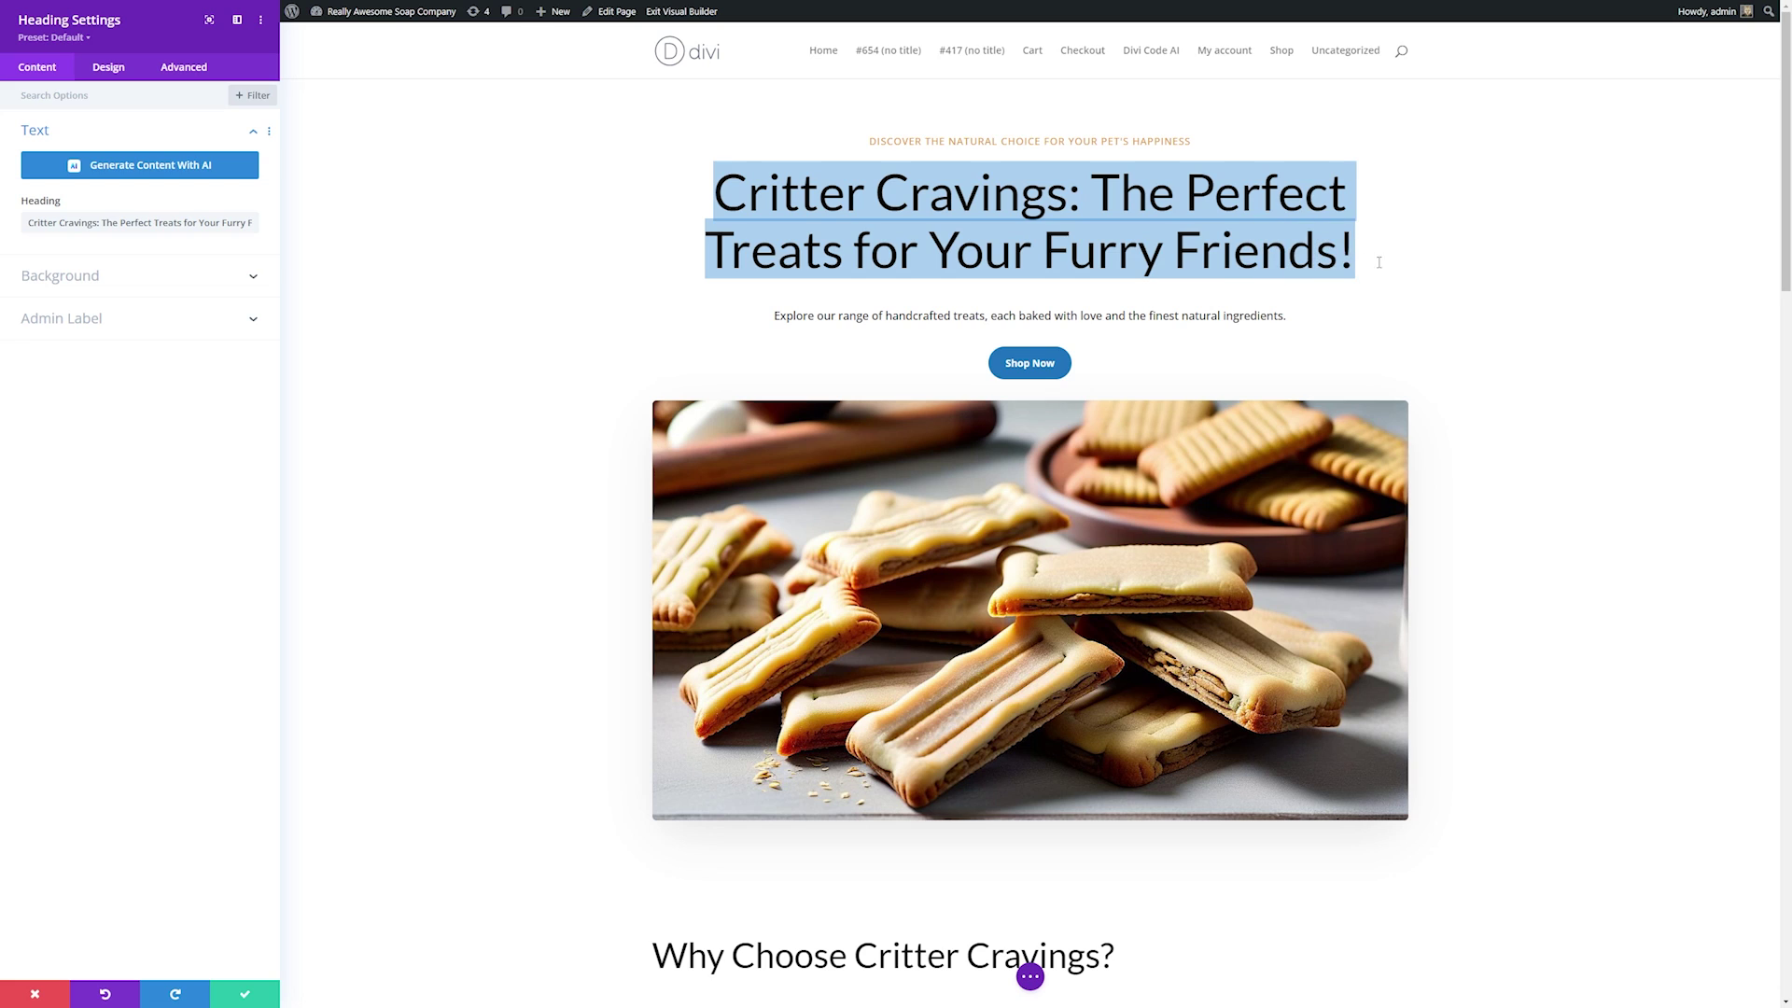
pyautogui.click(907, 193)
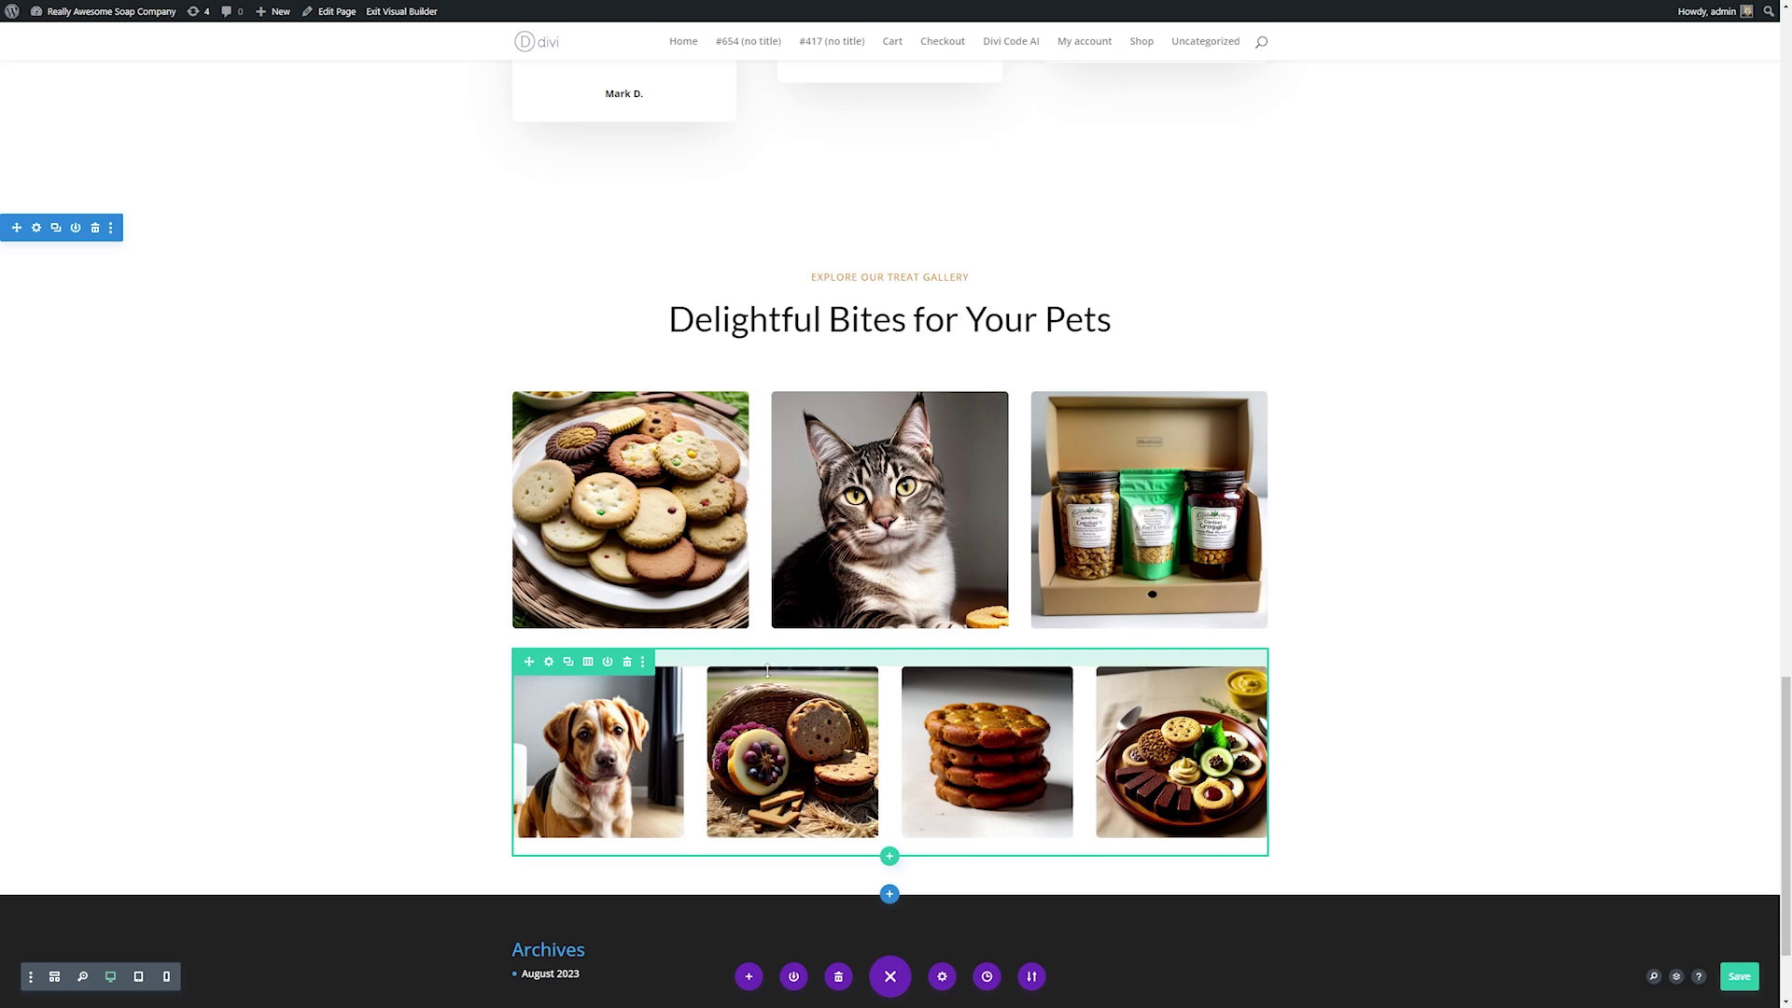
pyautogui.moveTo(778, 710)
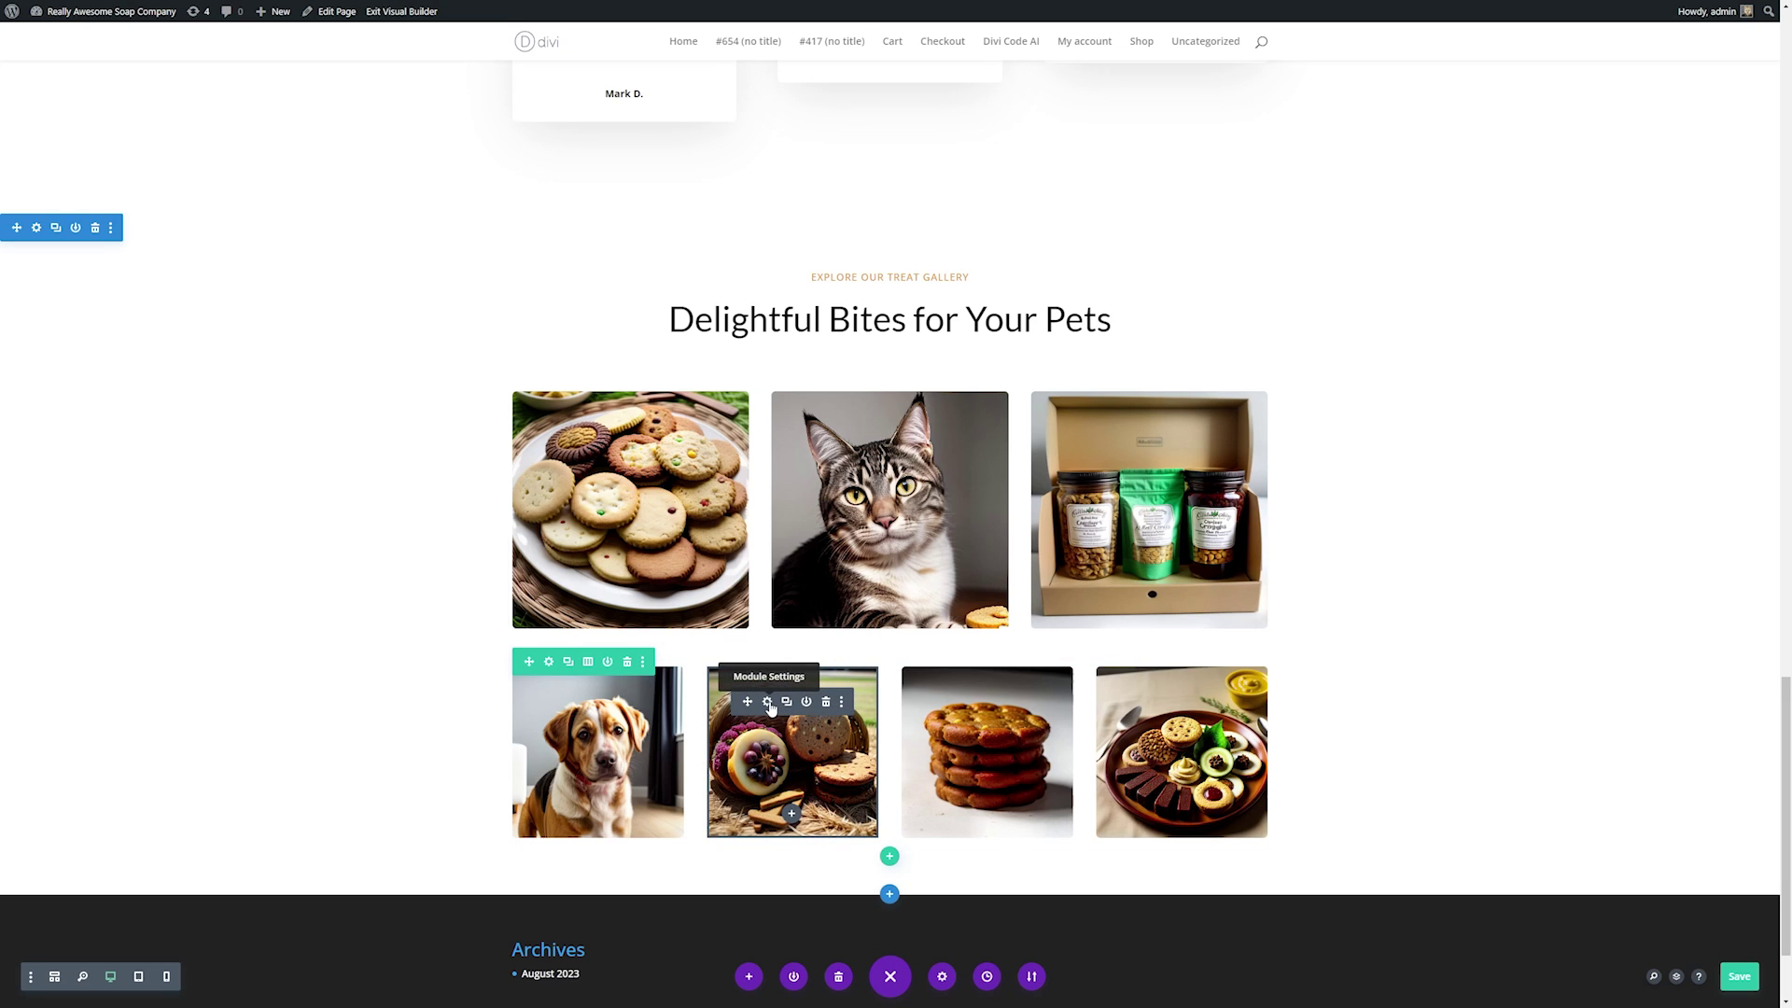
# For the second bottom-row gallery image, request a square Photo-style AI image of 'a tray of dog treats'
pyautogui.click(768, 704)
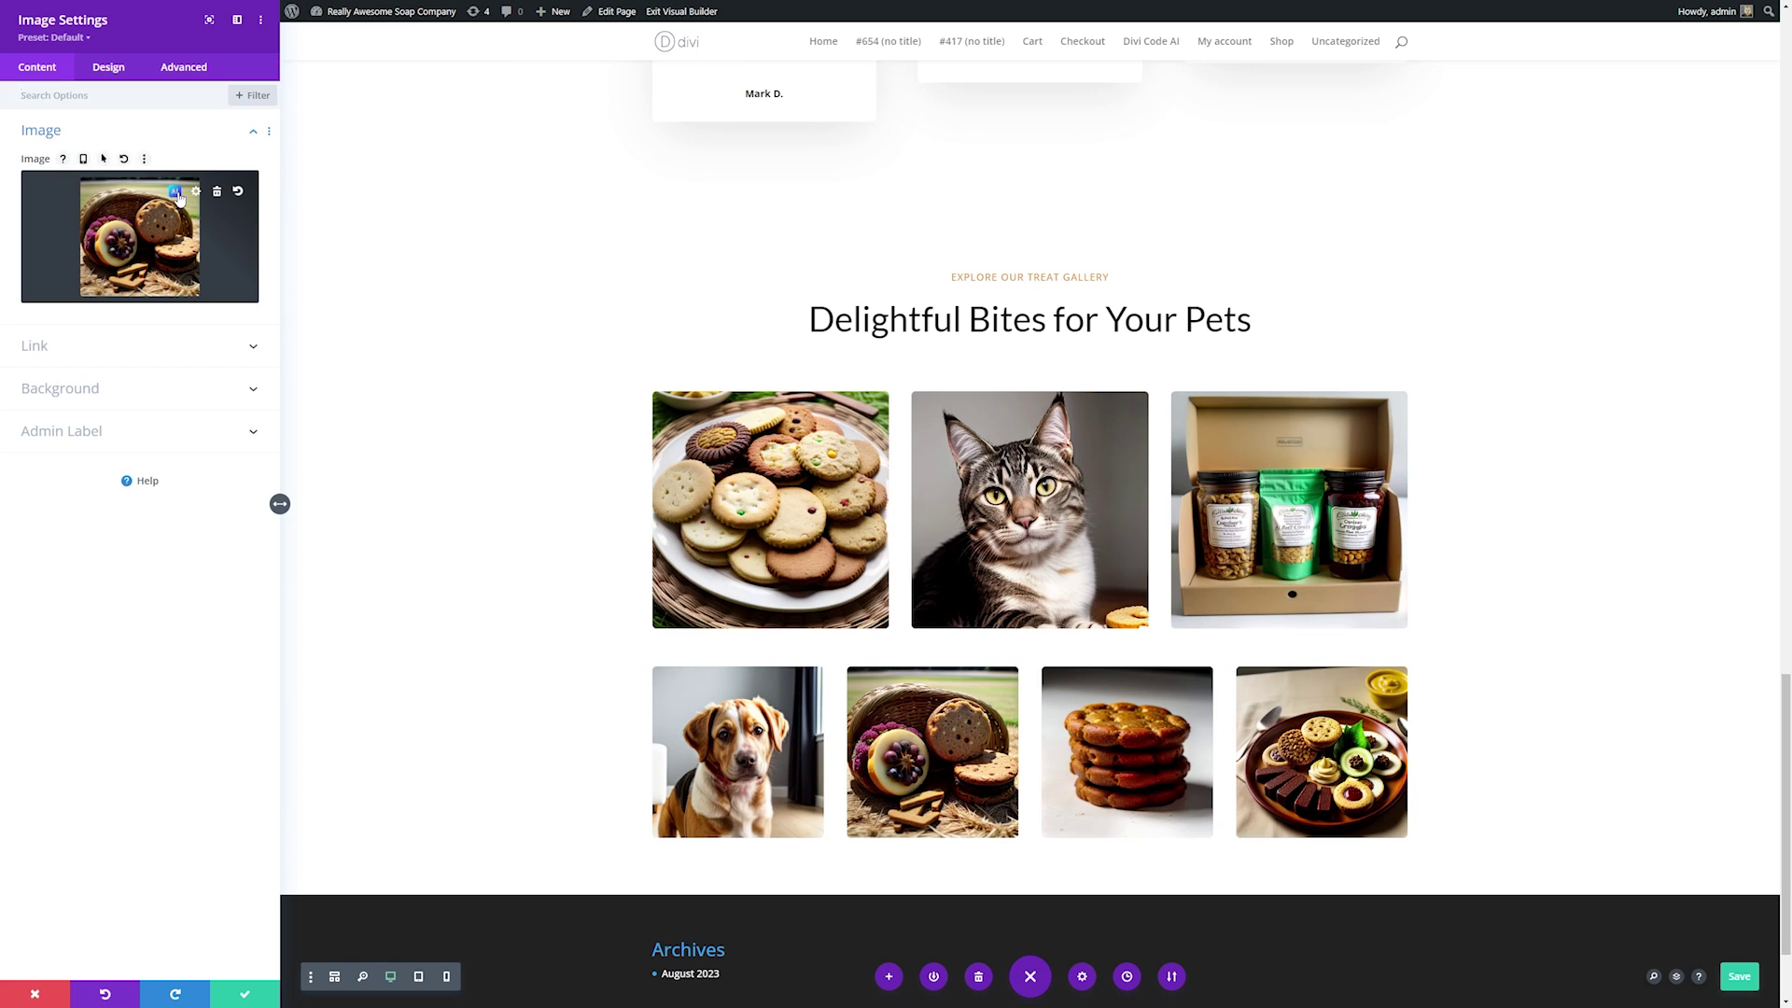
pyautogui.click(177, 193)
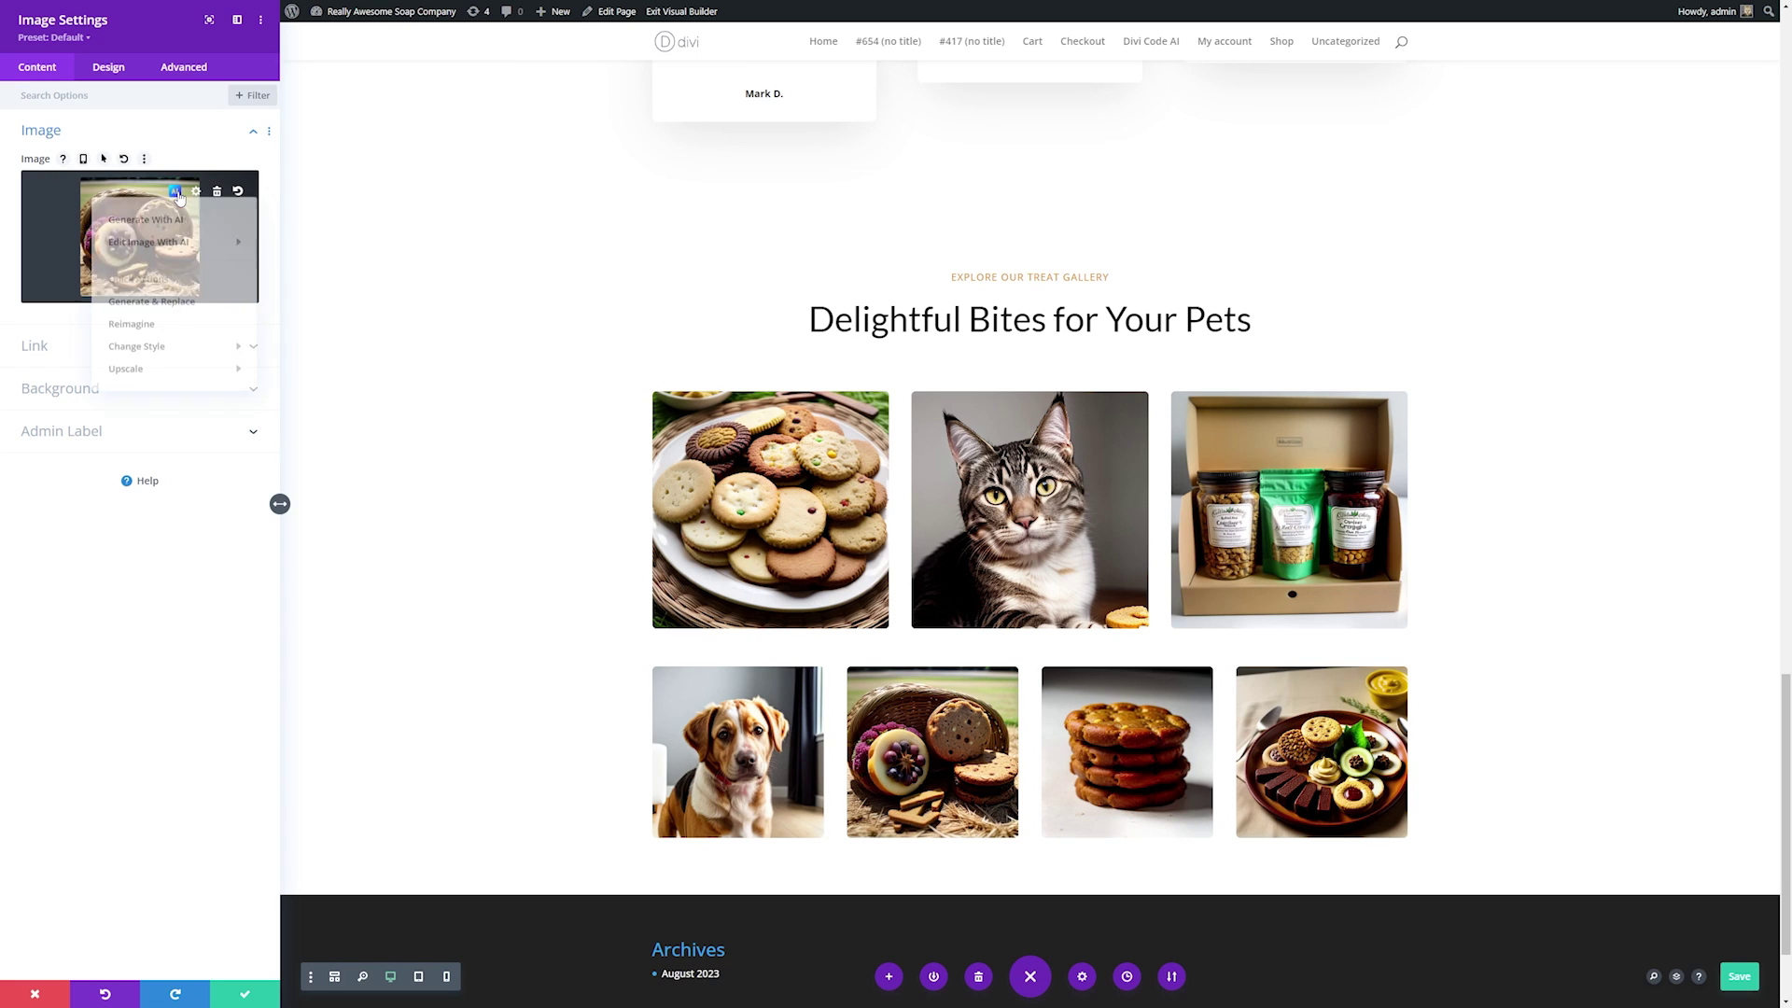
pyautogui.click(126, 223)
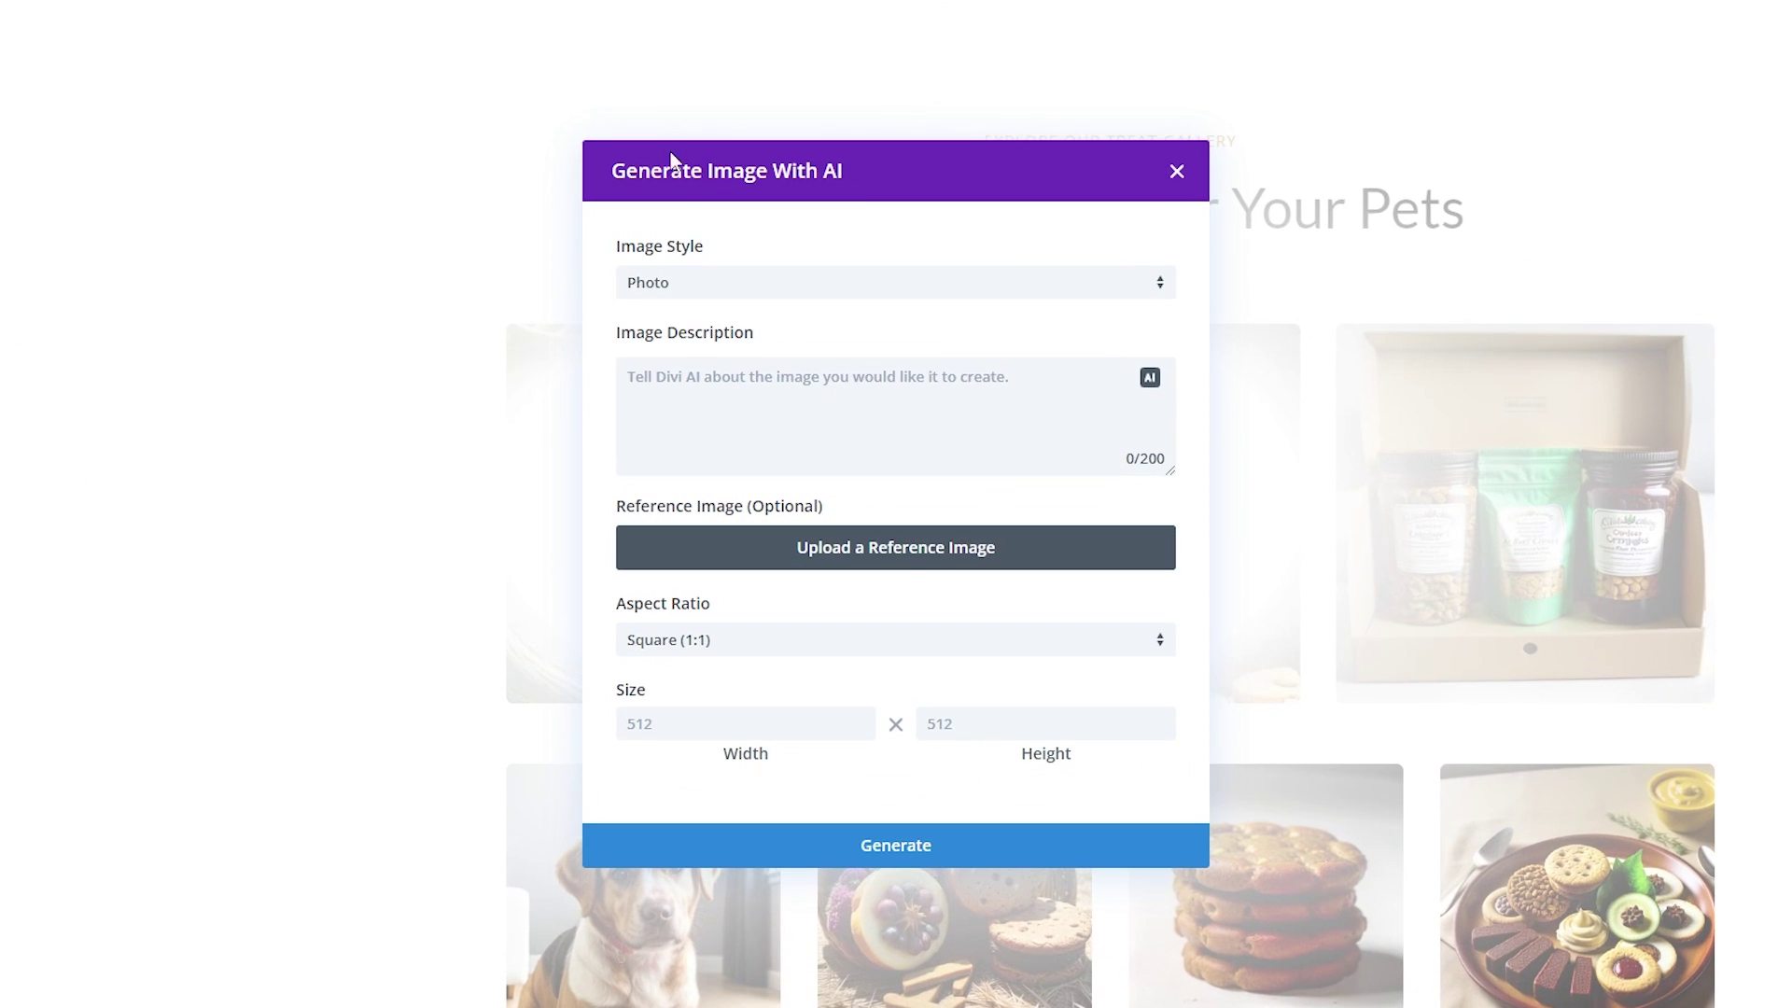
pyautogui.click(820, 295)
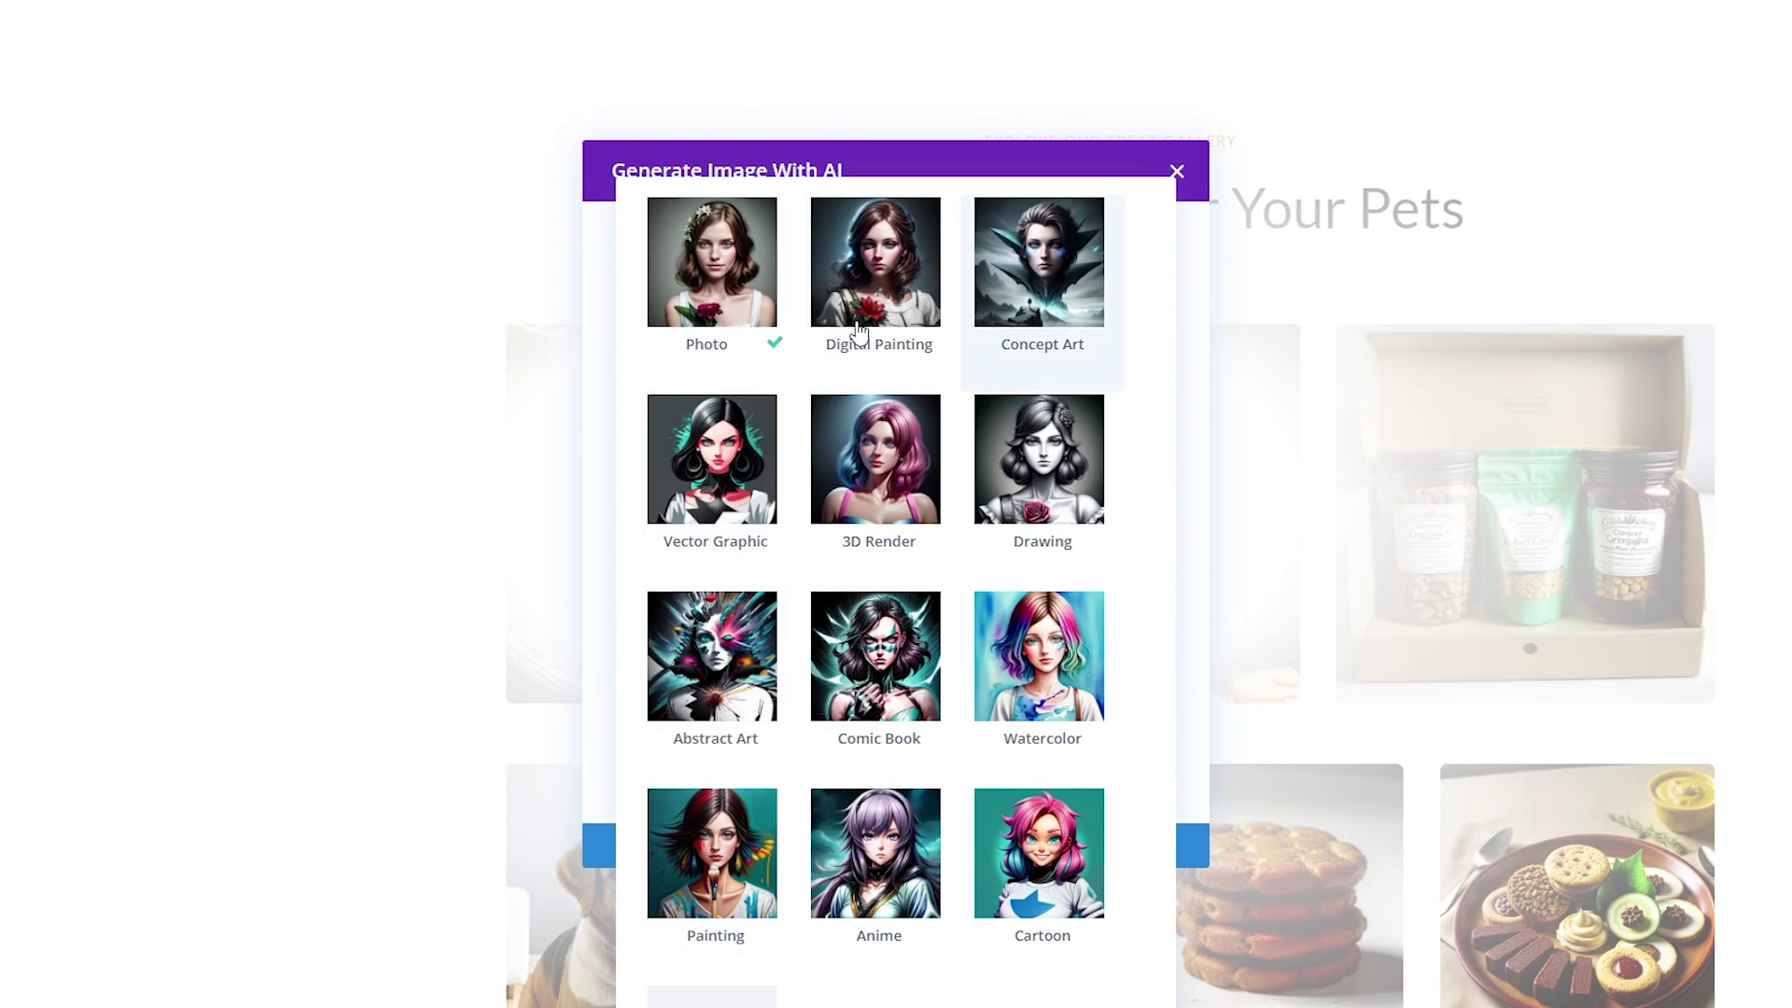
pyautogui.click(701, 287)
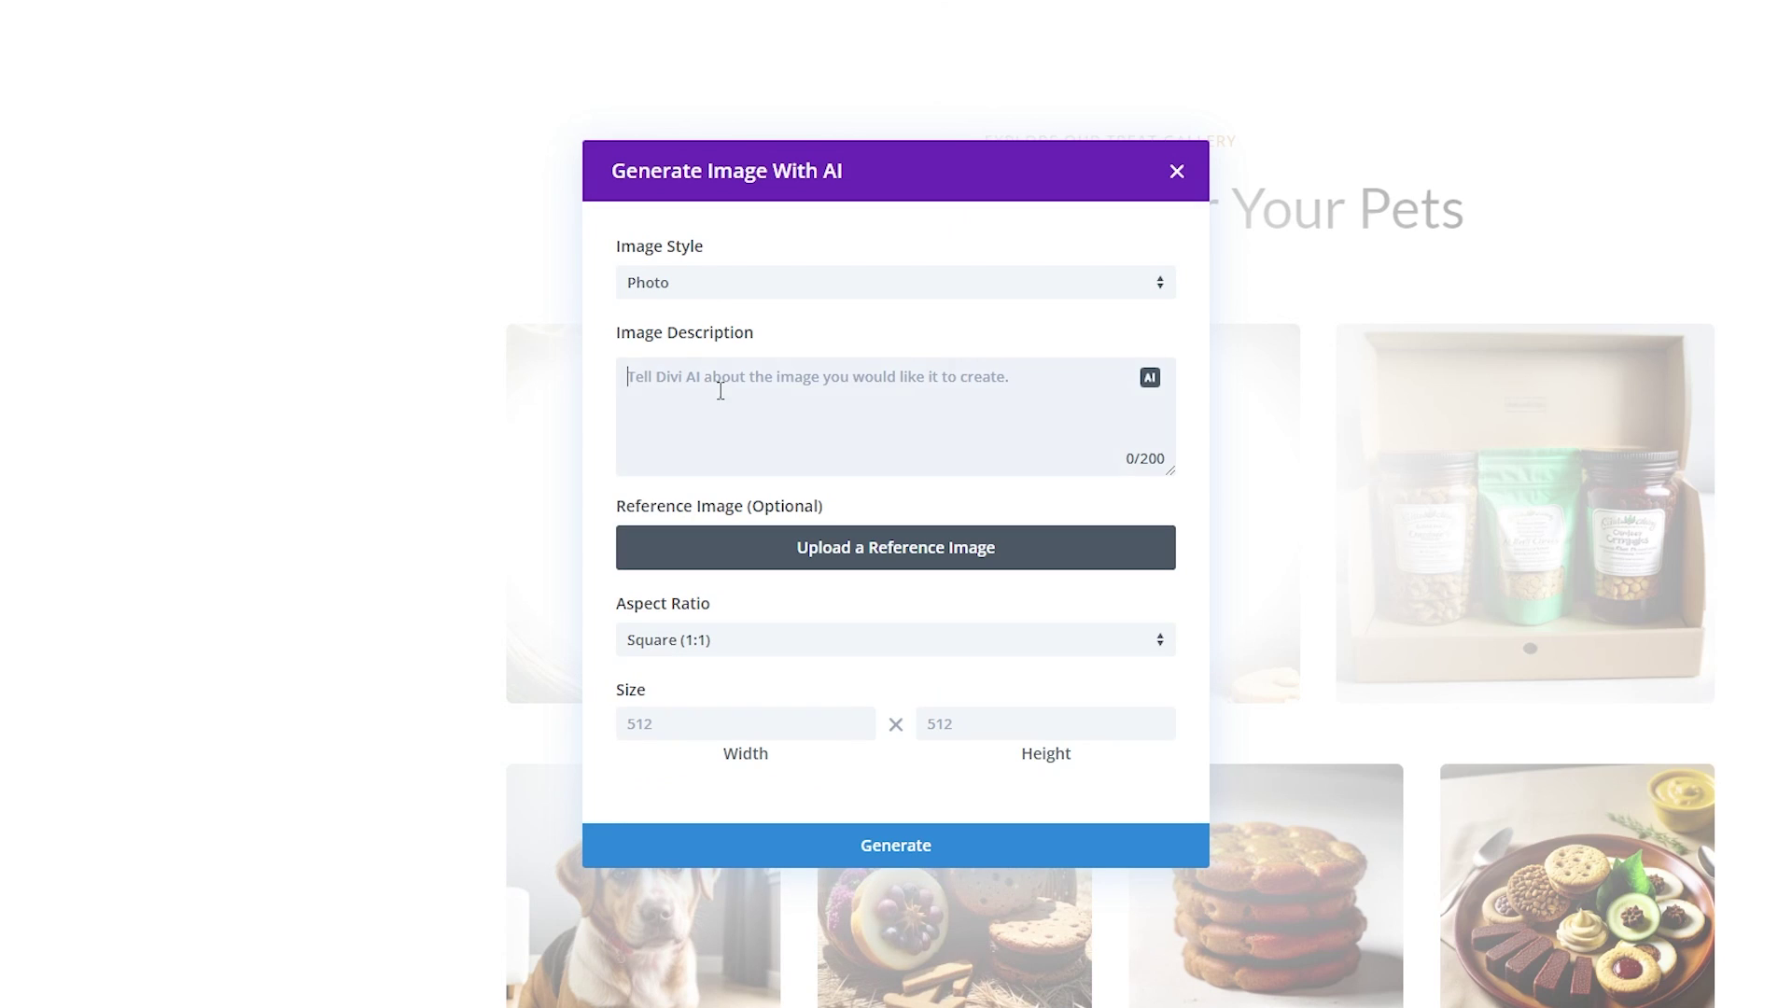
pyautogui.write('a tray of dog treats')
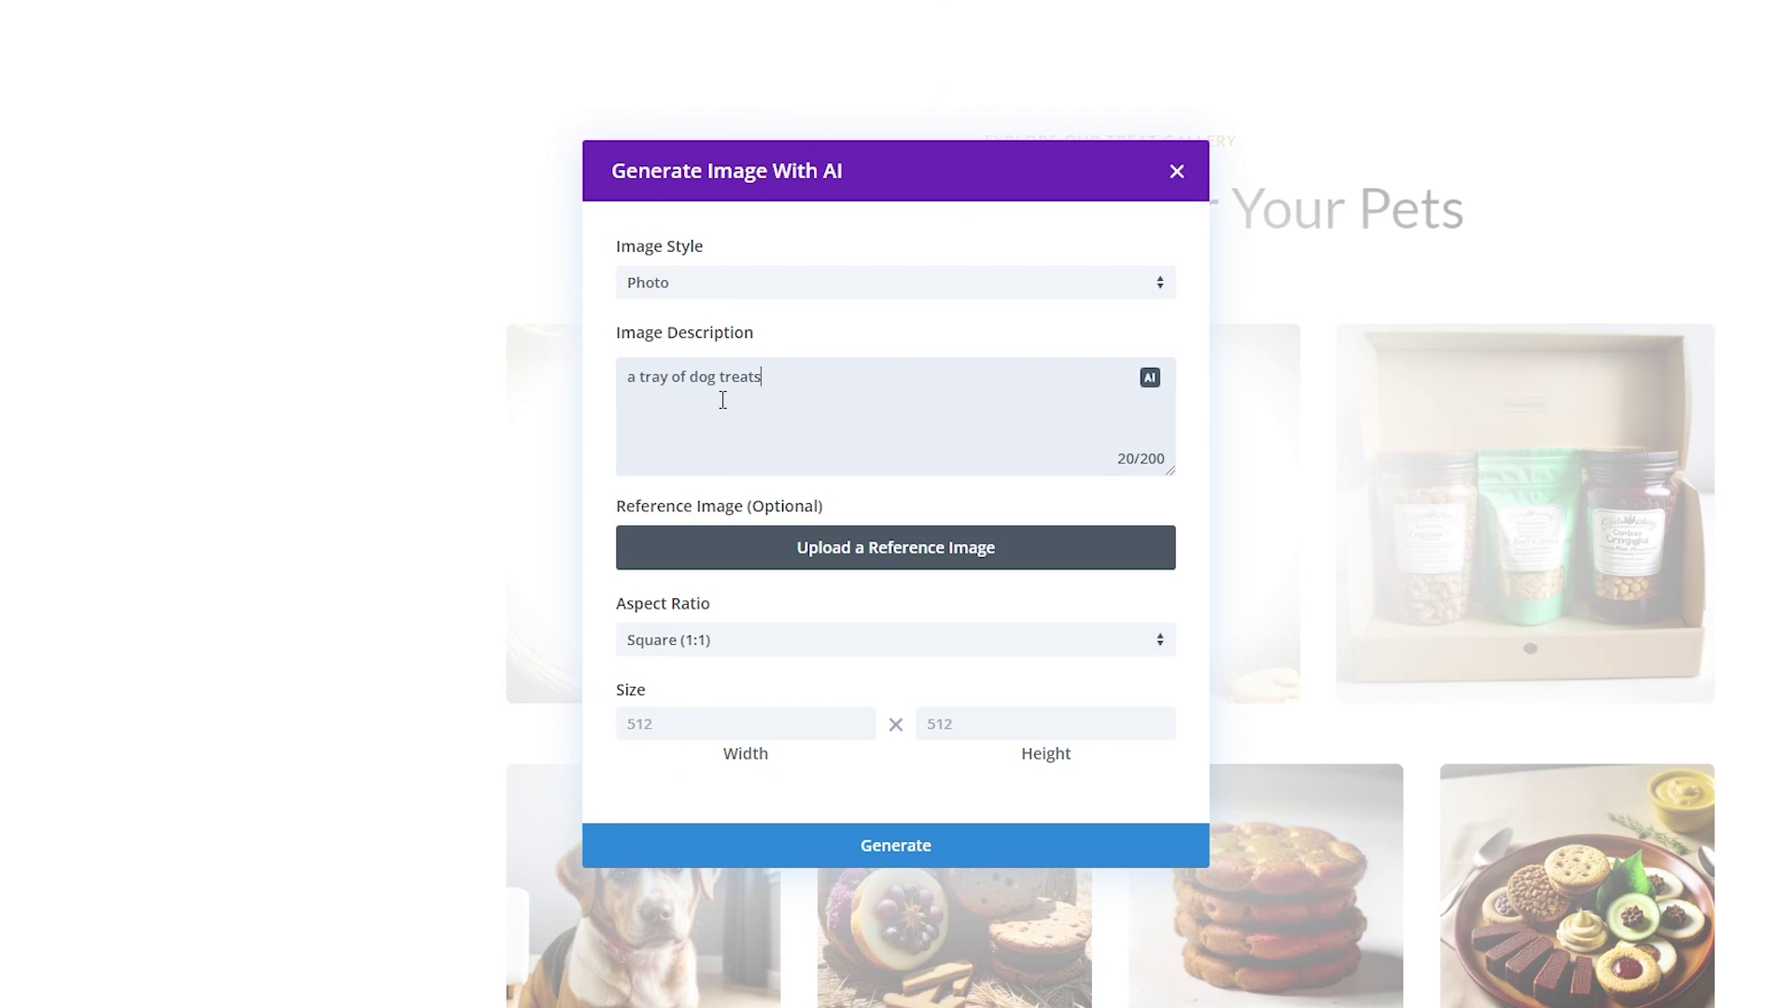
pyautogui.moveTo(808, 389); pyautogui.dragTo(596, 373)
pyautogui.click(812, 422)
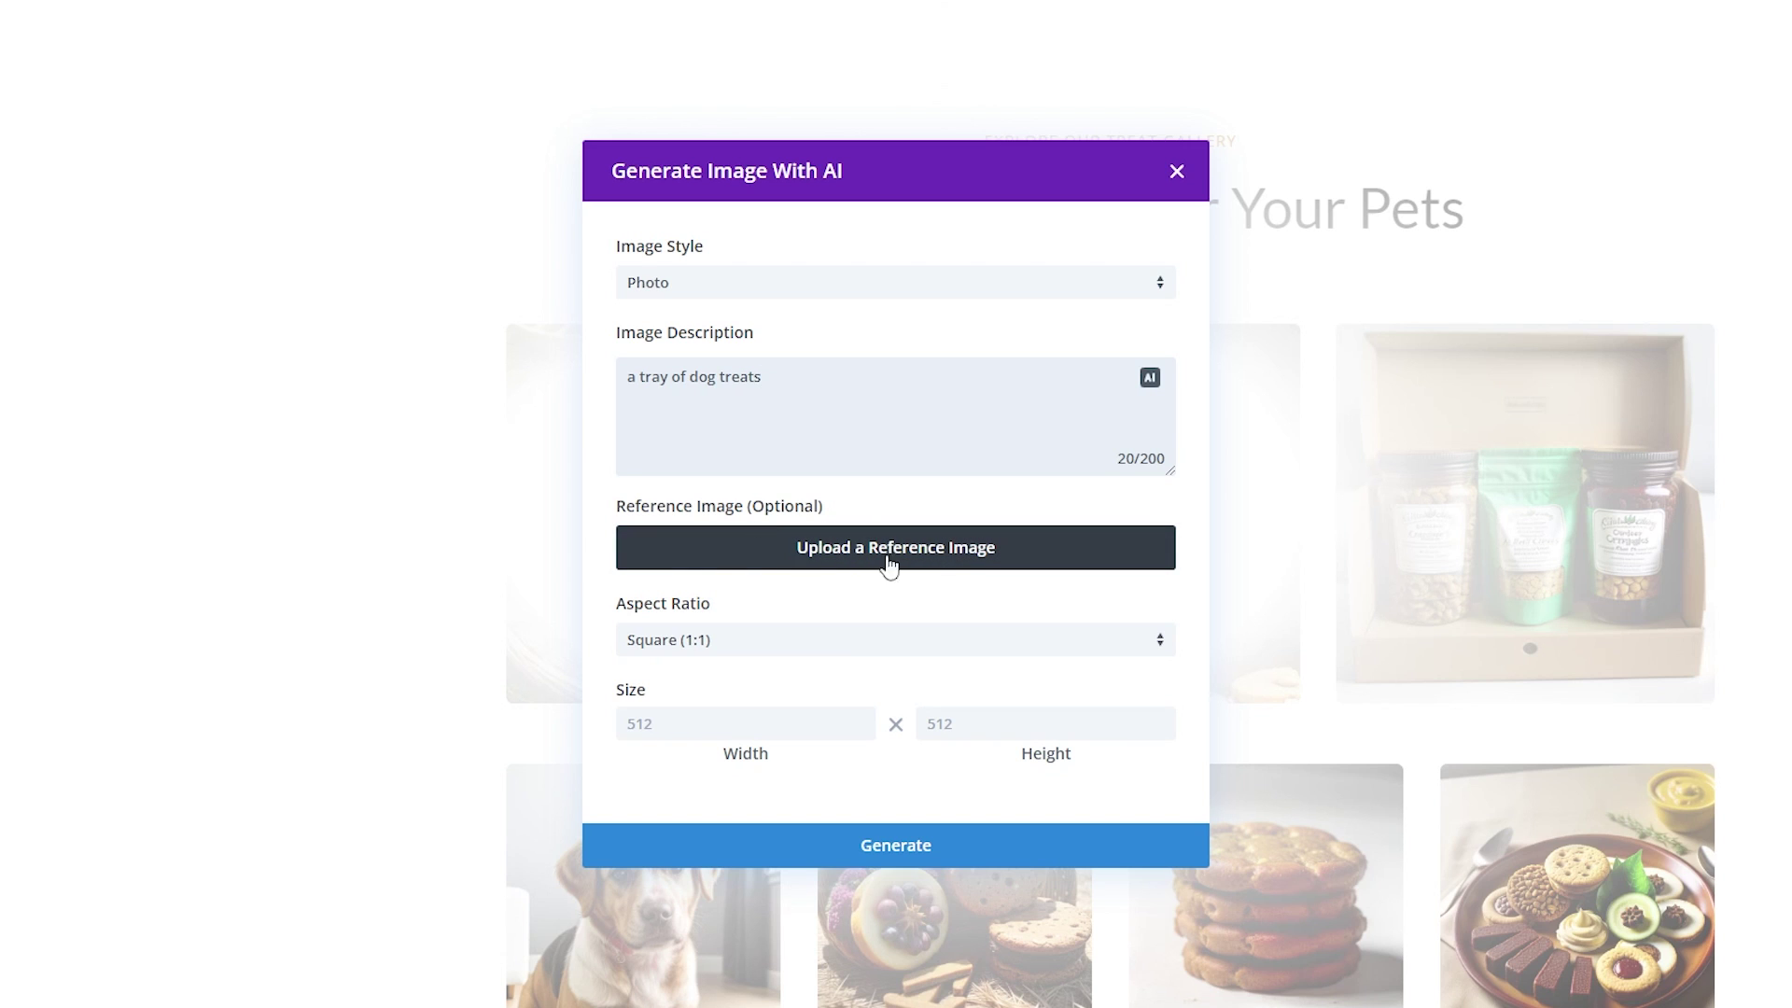
pyautogui.click(668, 643)
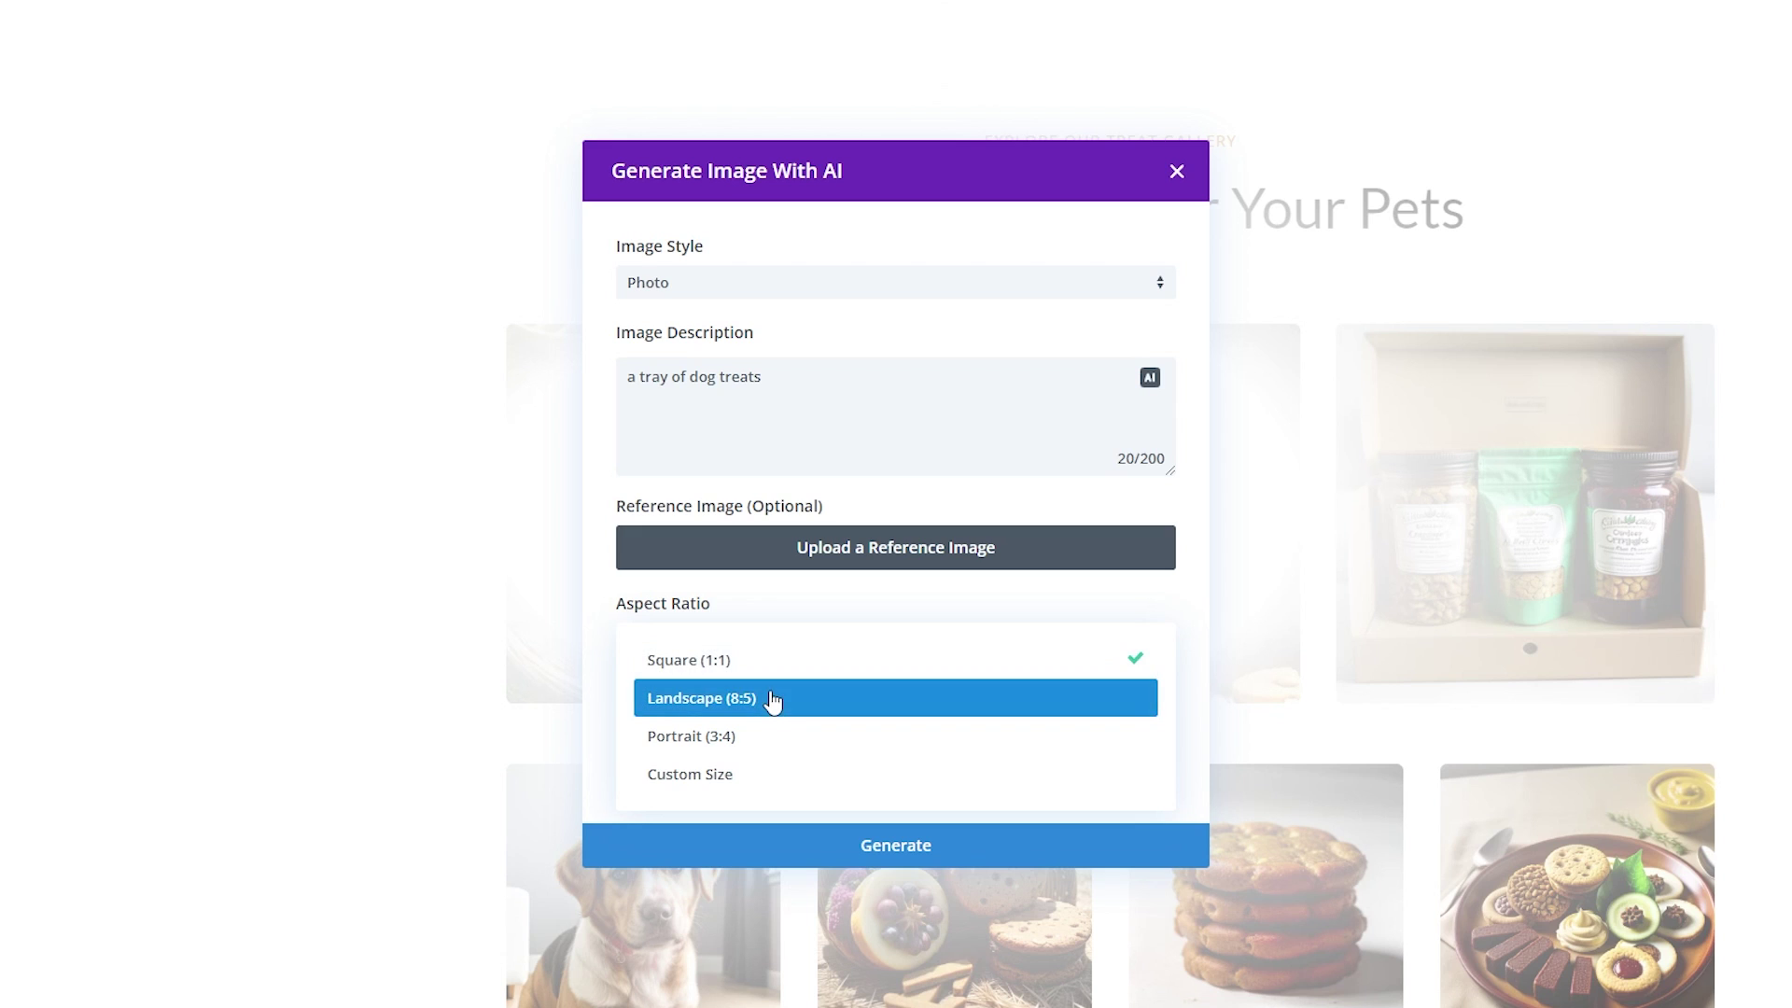
pyautogui.click(695, 780)
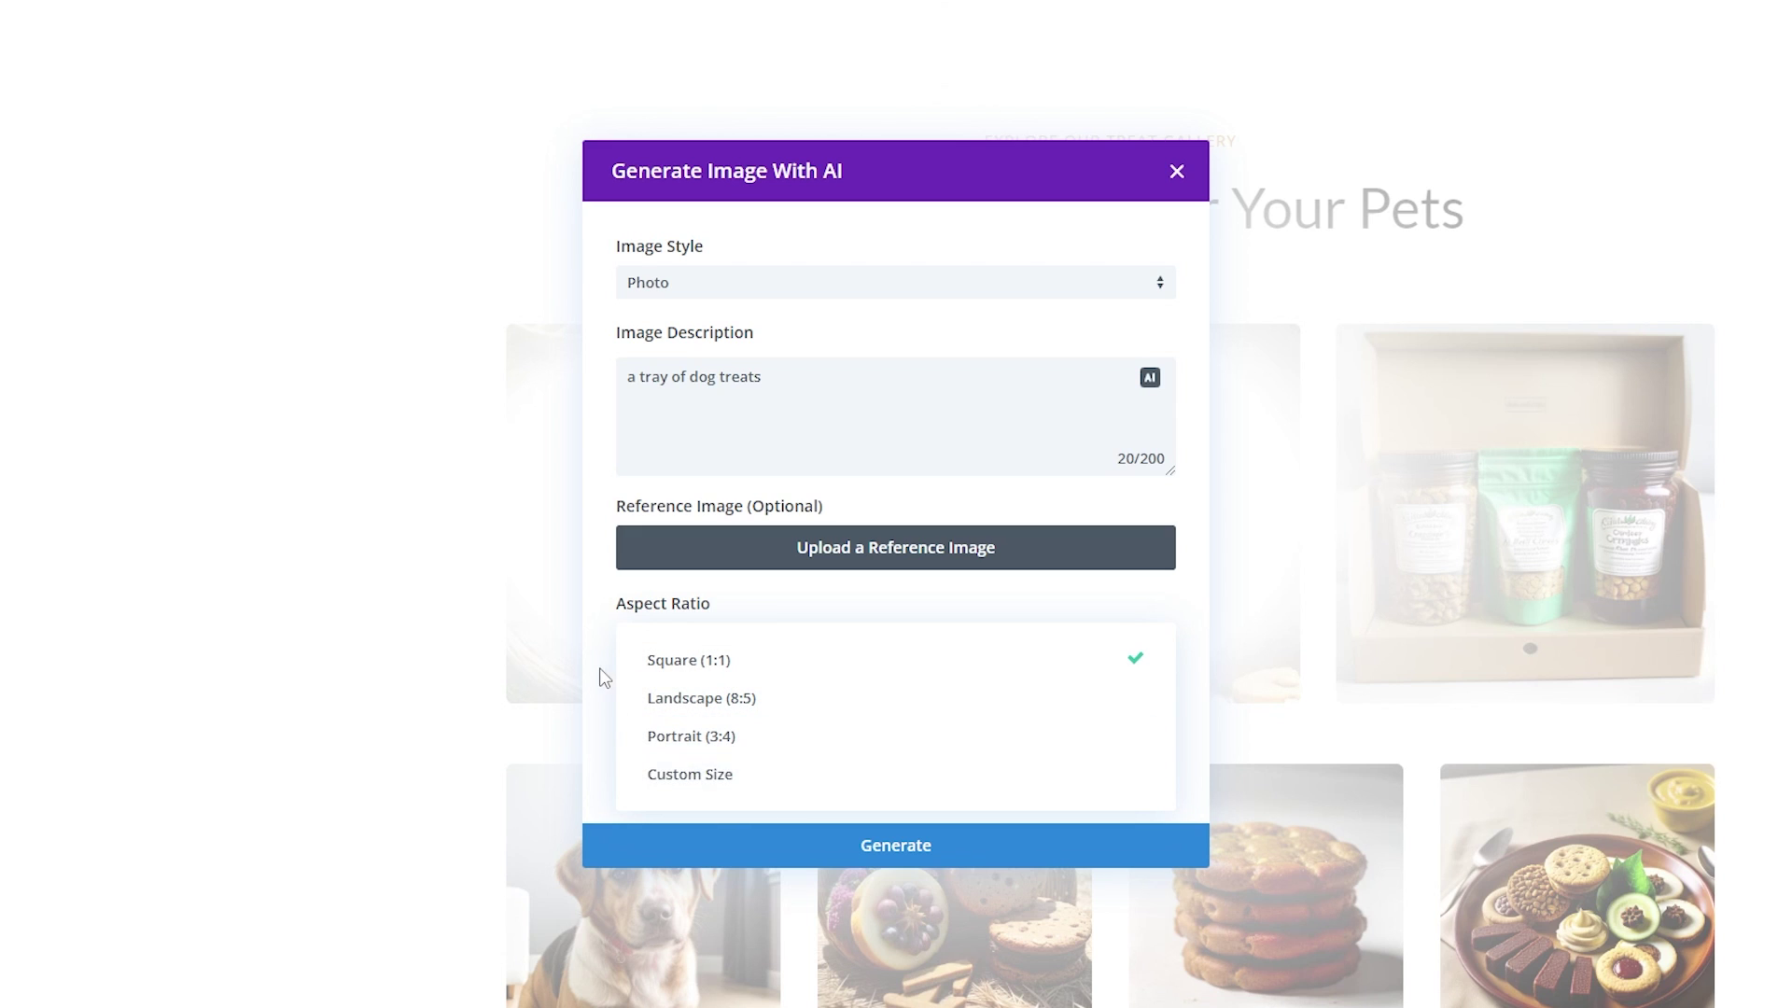
pyautogui.hotkey('ctrl', 'a')
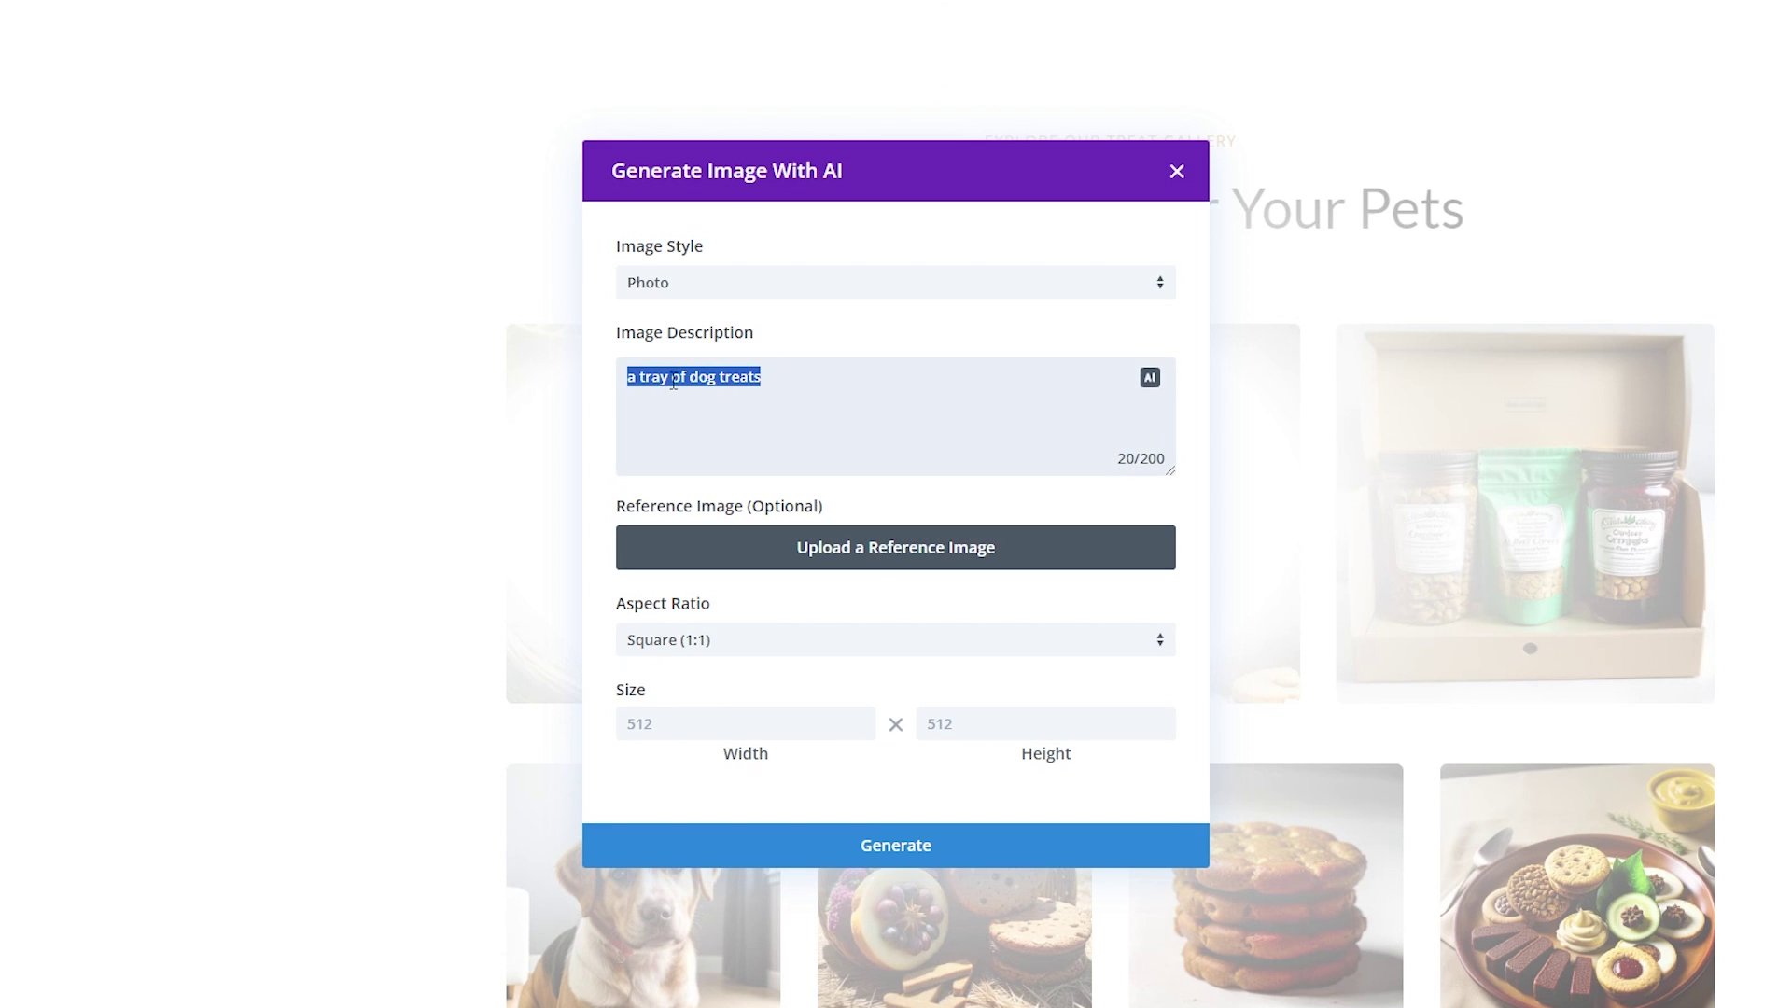
# Generate the images and use the plate of round biscuits in the second bottom-row slot
pyautogui.click(838, 848)
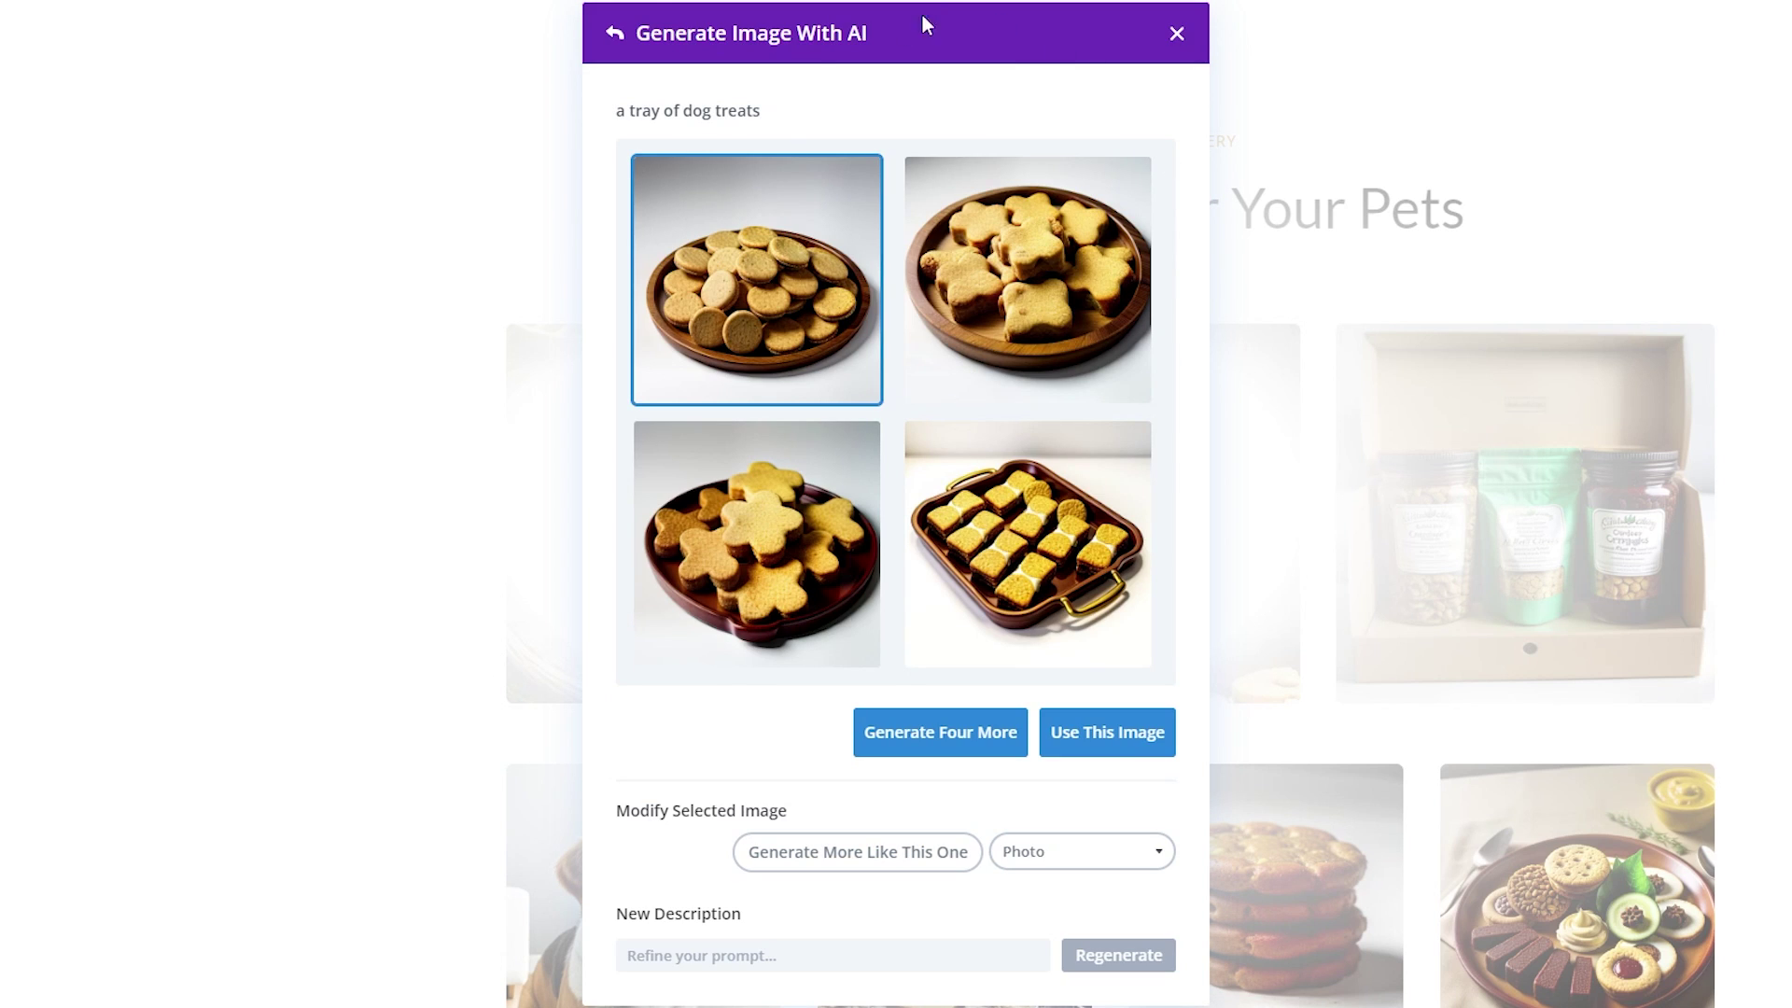
pyautogui.moveTo(800, 122); pyautogui.dragTo(612, 108)
pyautogui.click(660, 116)
pyautogui.click(774, 550)
pyautogui.click(1018, 546)
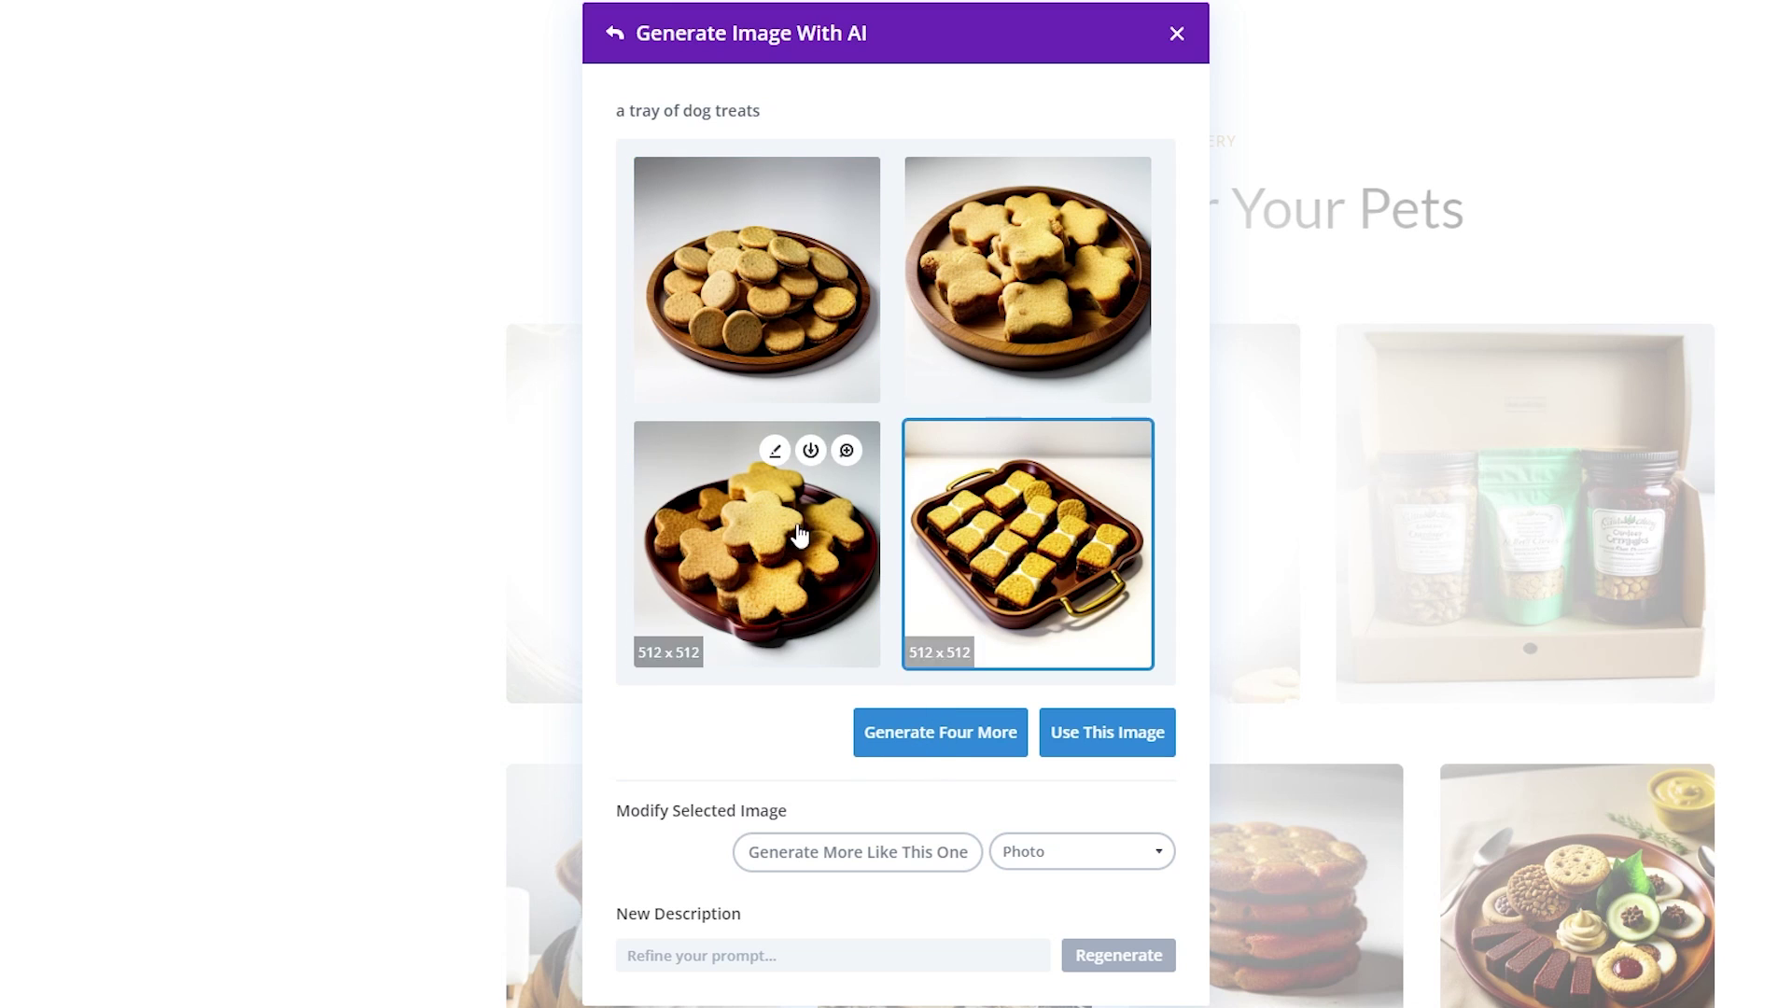
pyautogui.click(795, 561)
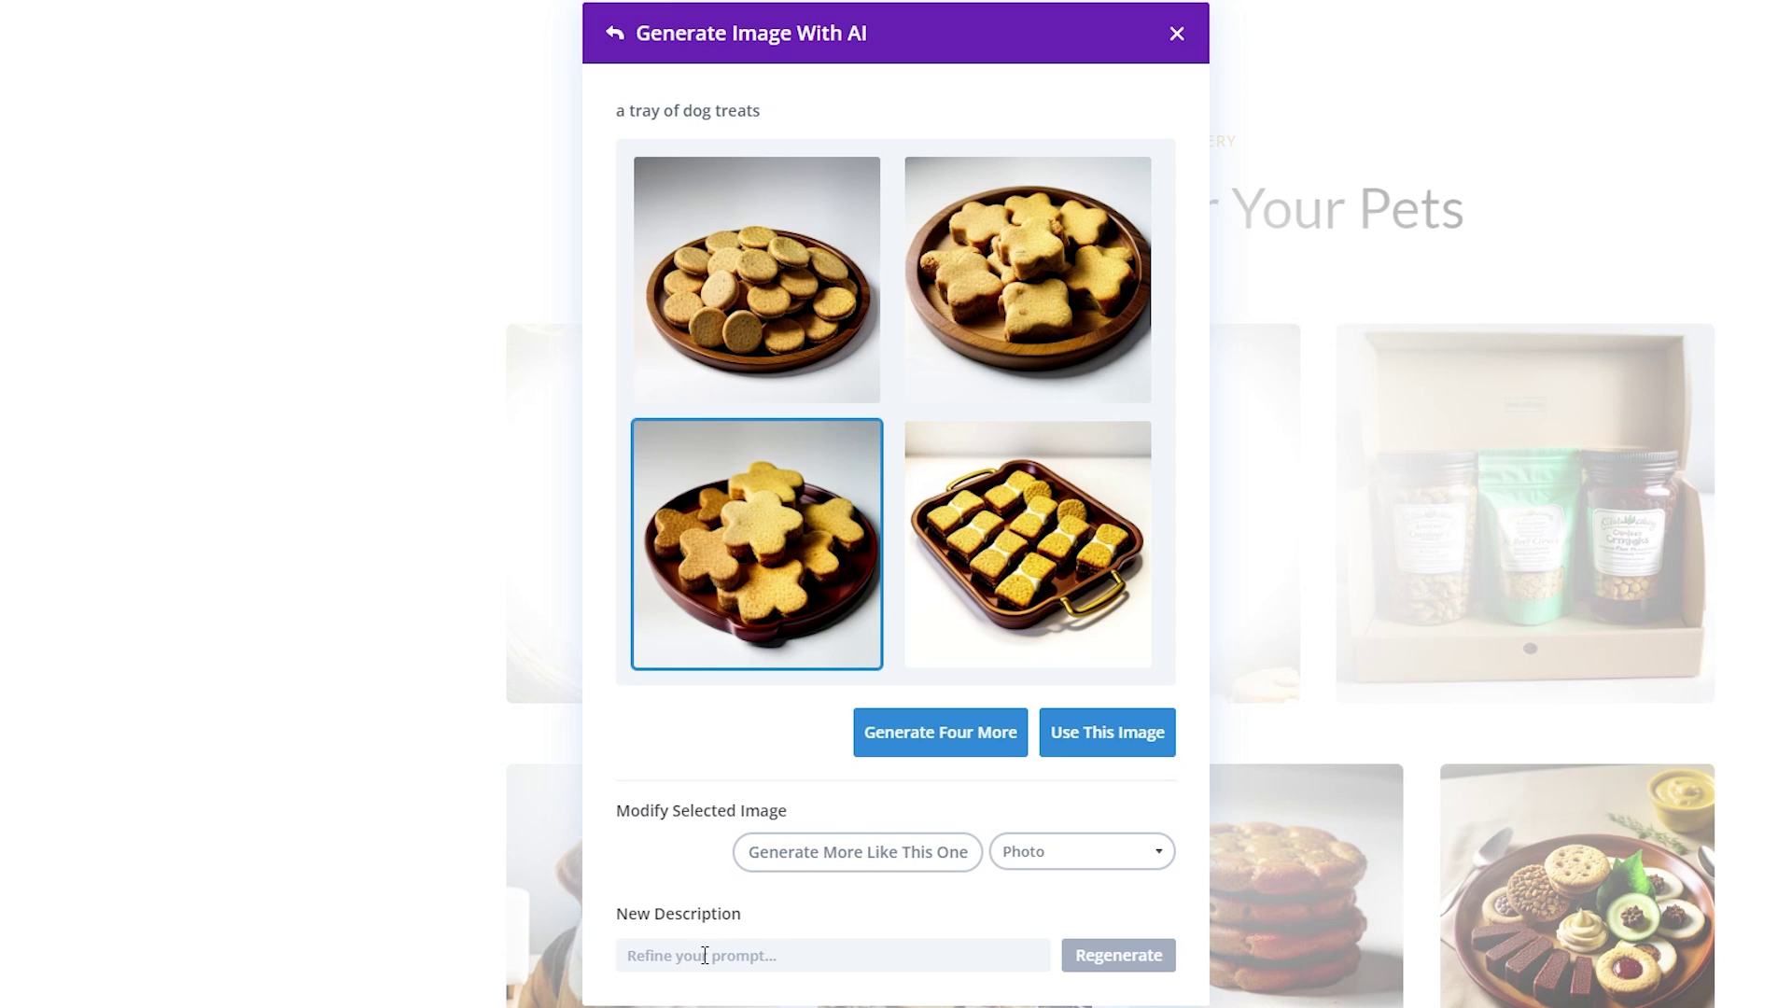
pyautogui.click(851, 344)
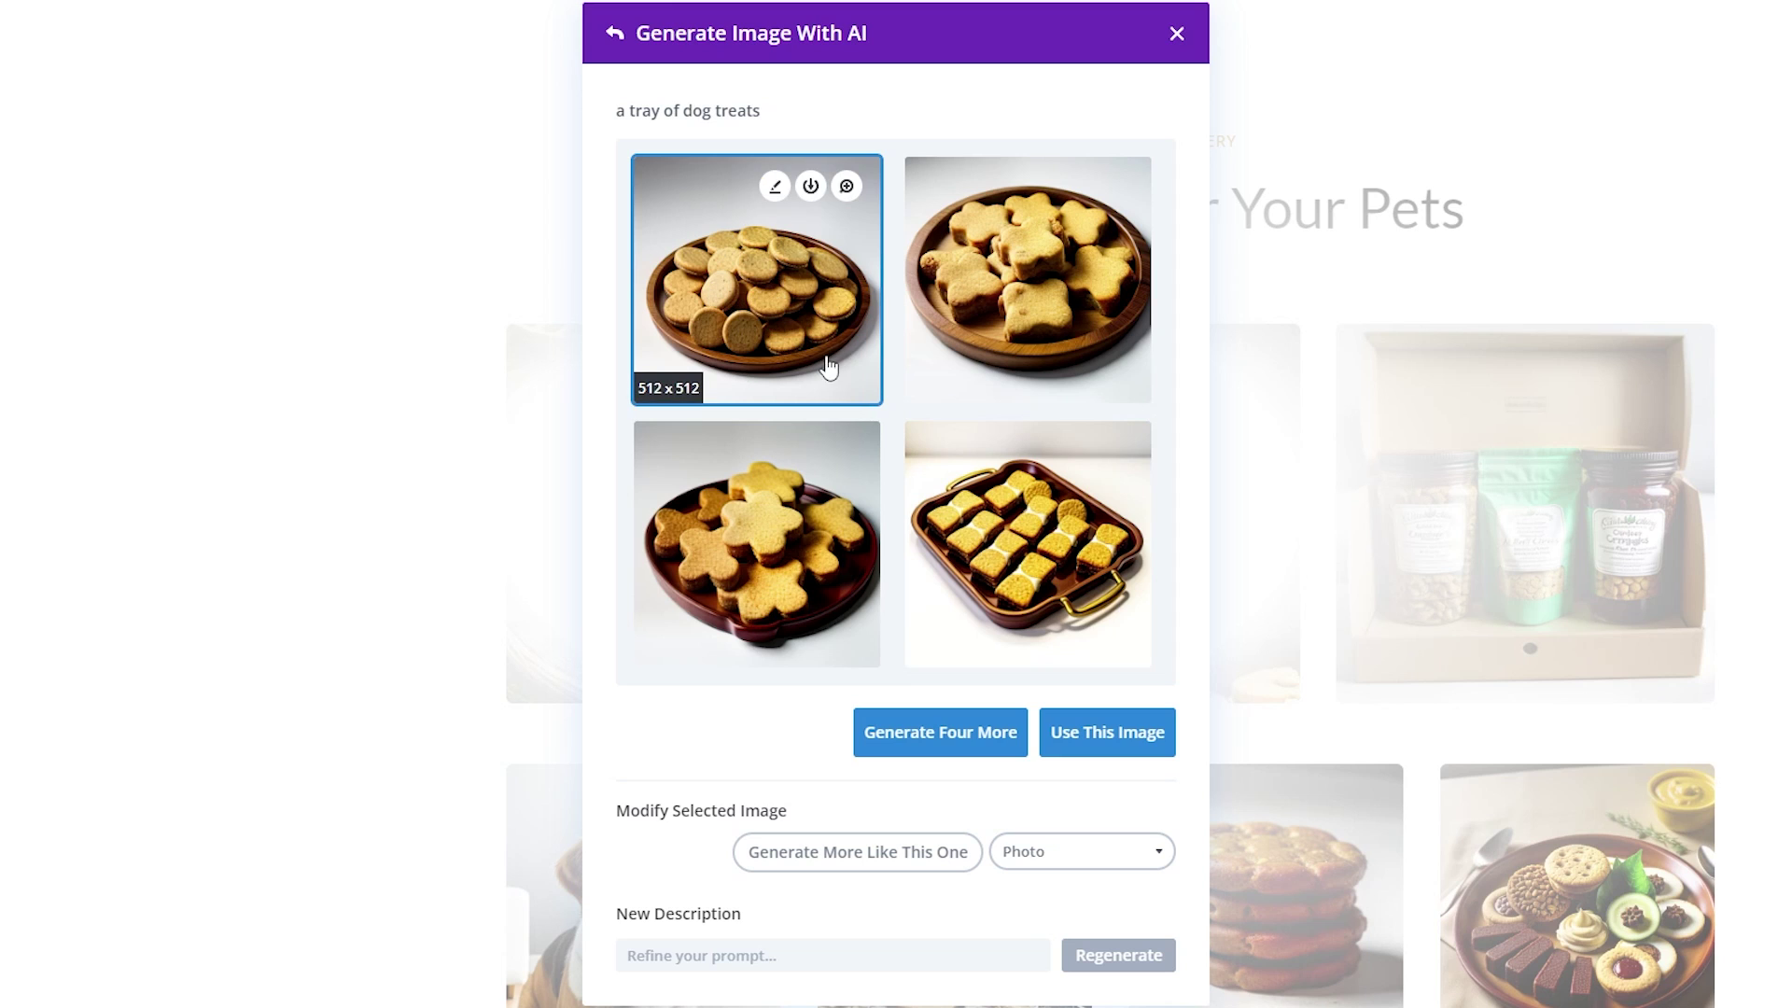
pyautogui.click(1137, 742)
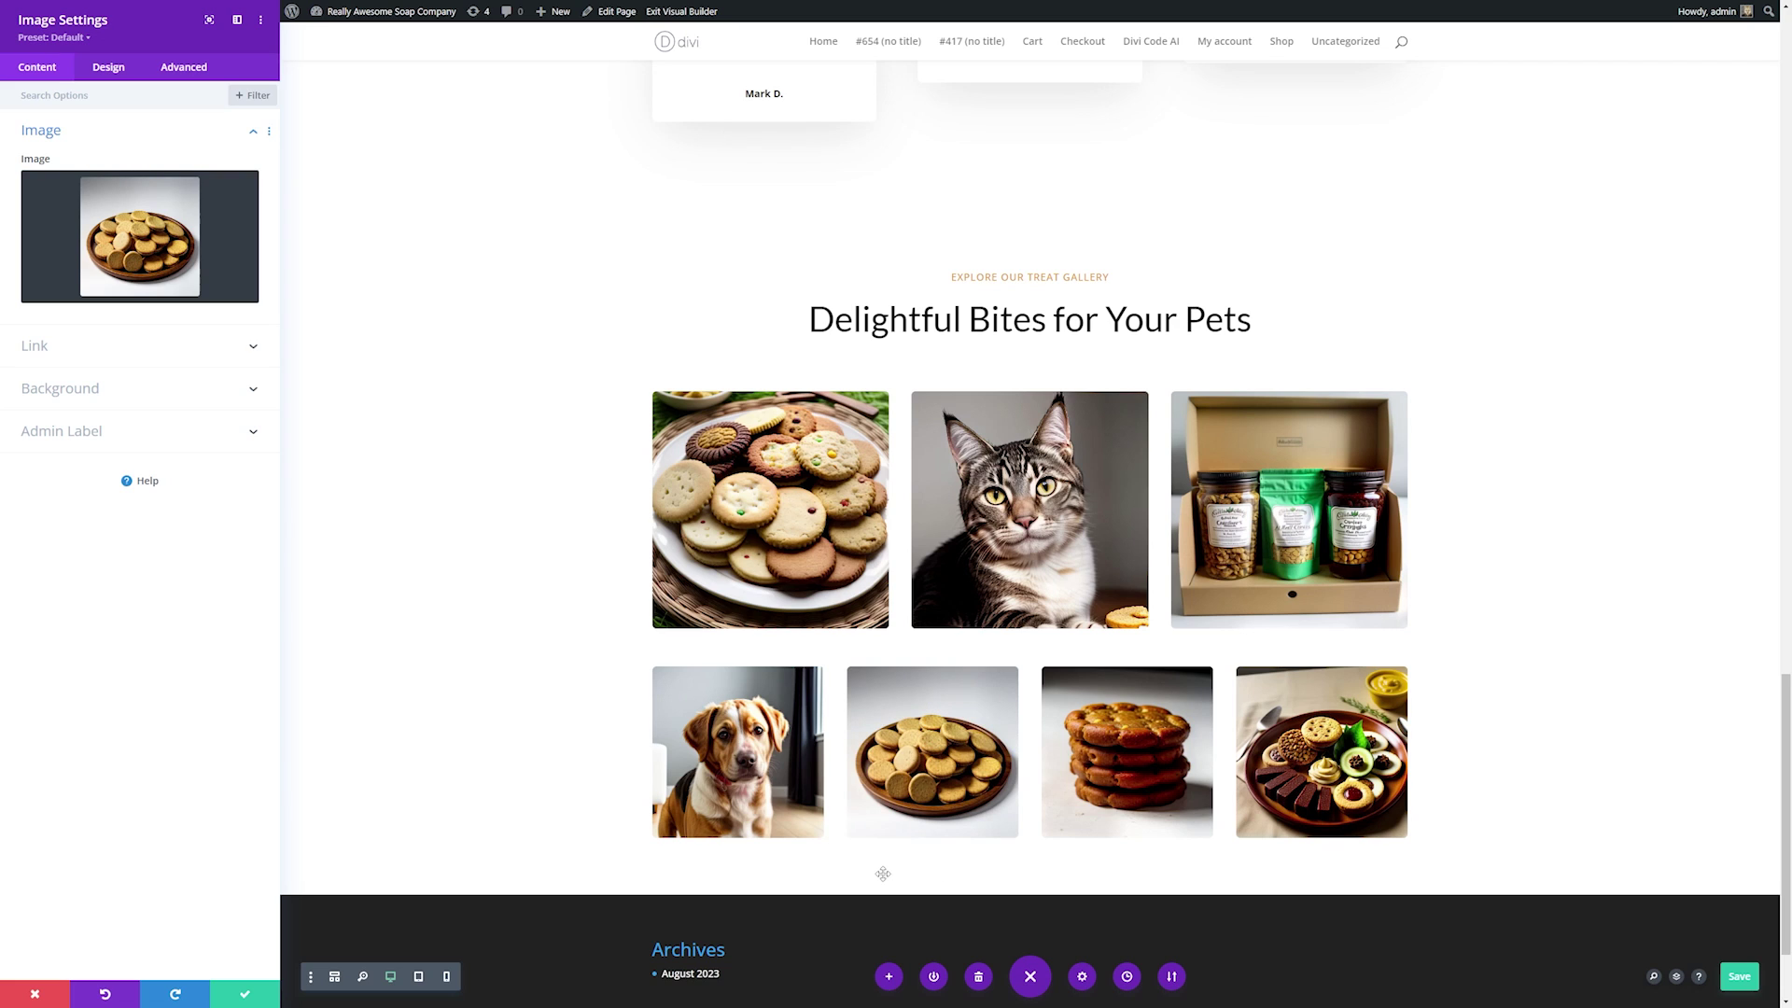
# Save the image settings and scroll back up to the hero heading
pyautogui.click(257, 992)
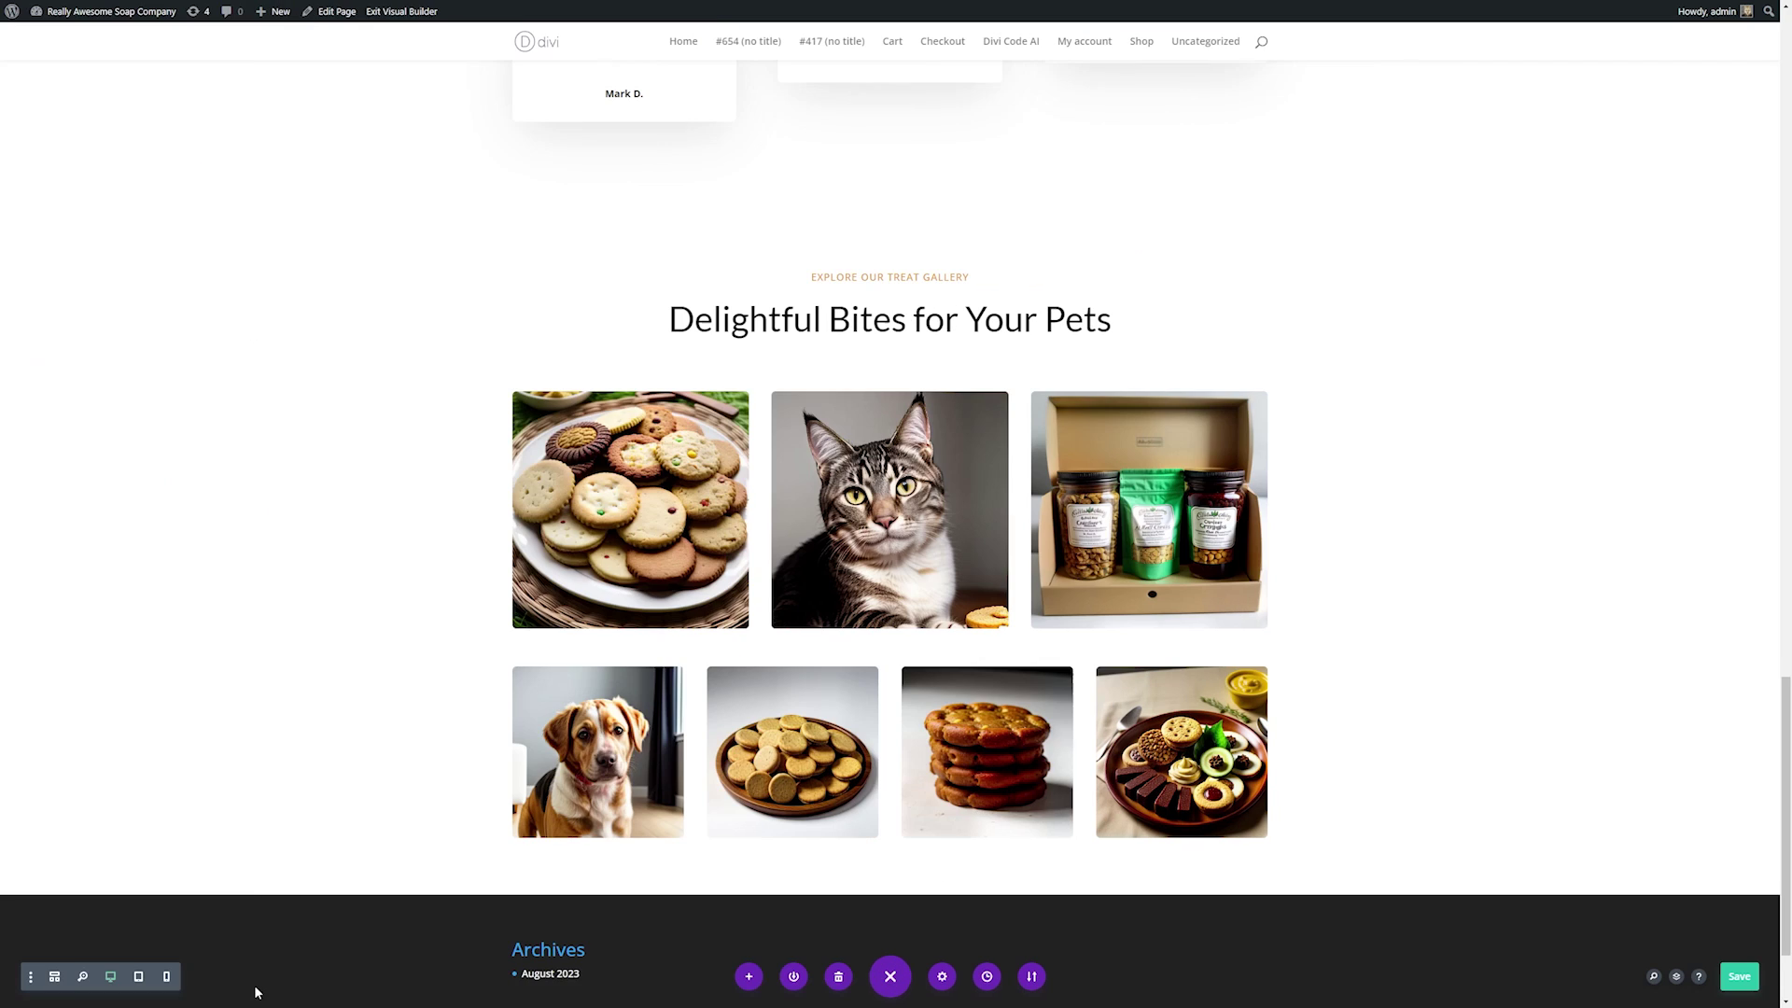
pyautogui.scroll(10, 268, 748)
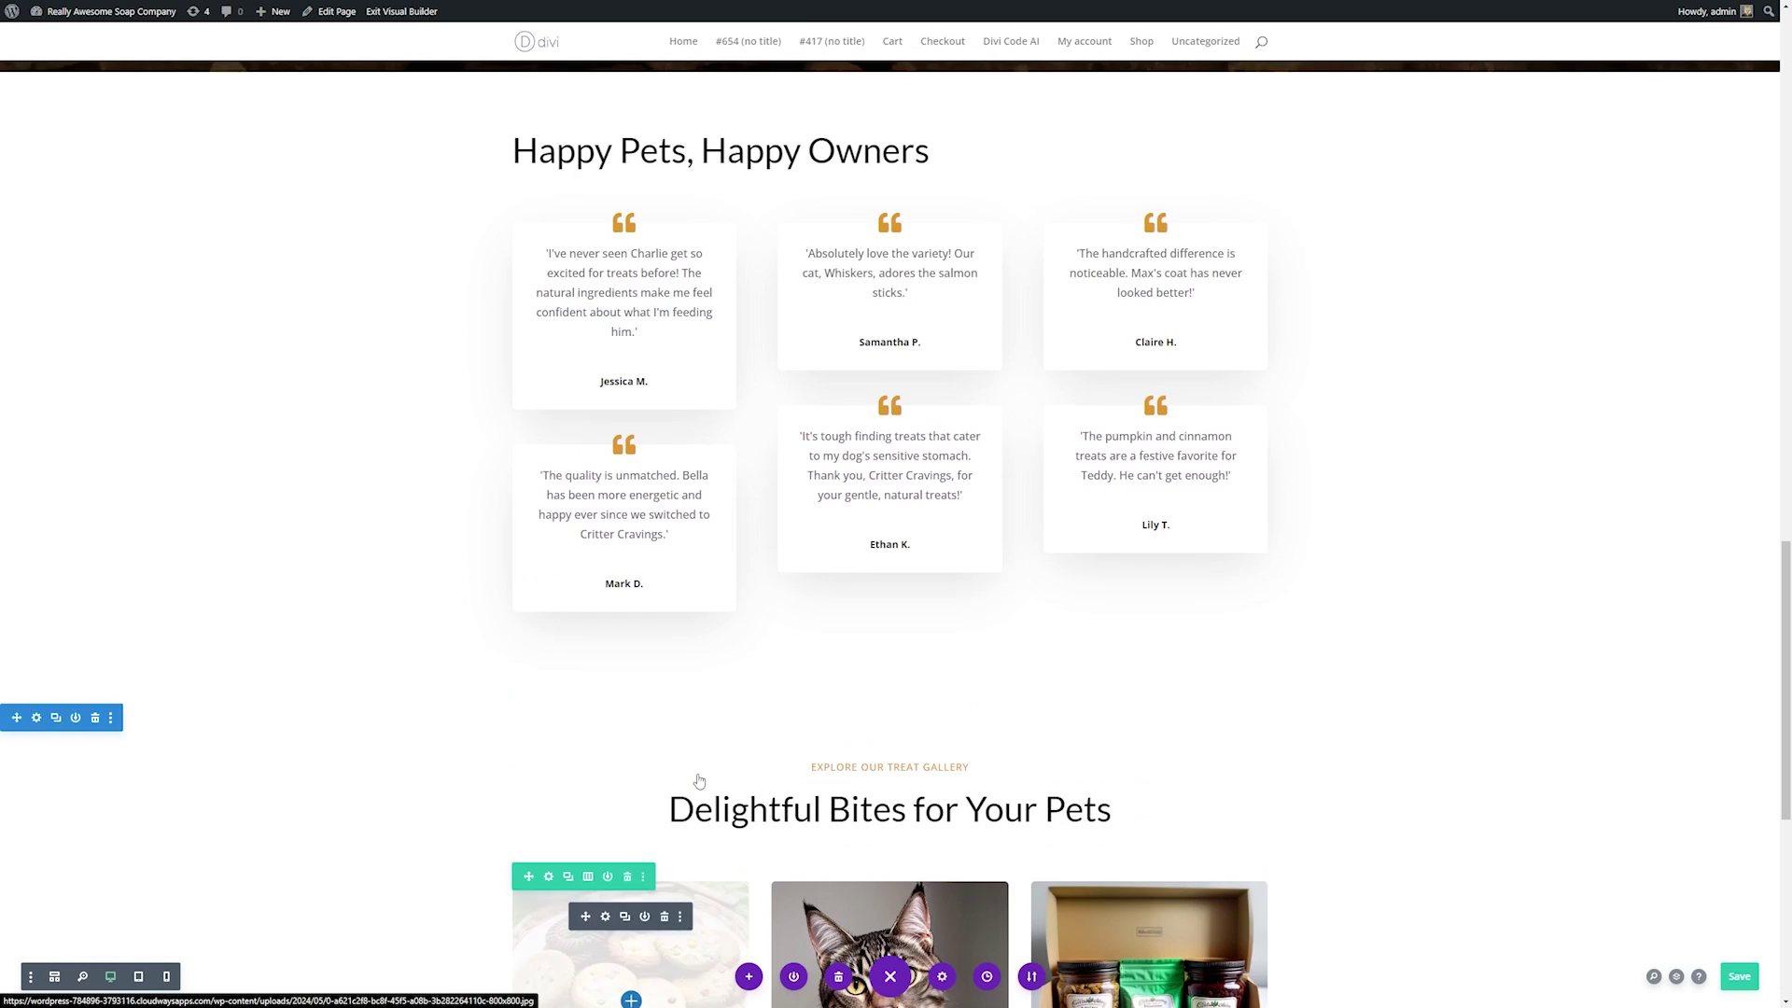
pyautogui.scroll(8, 699, 781)
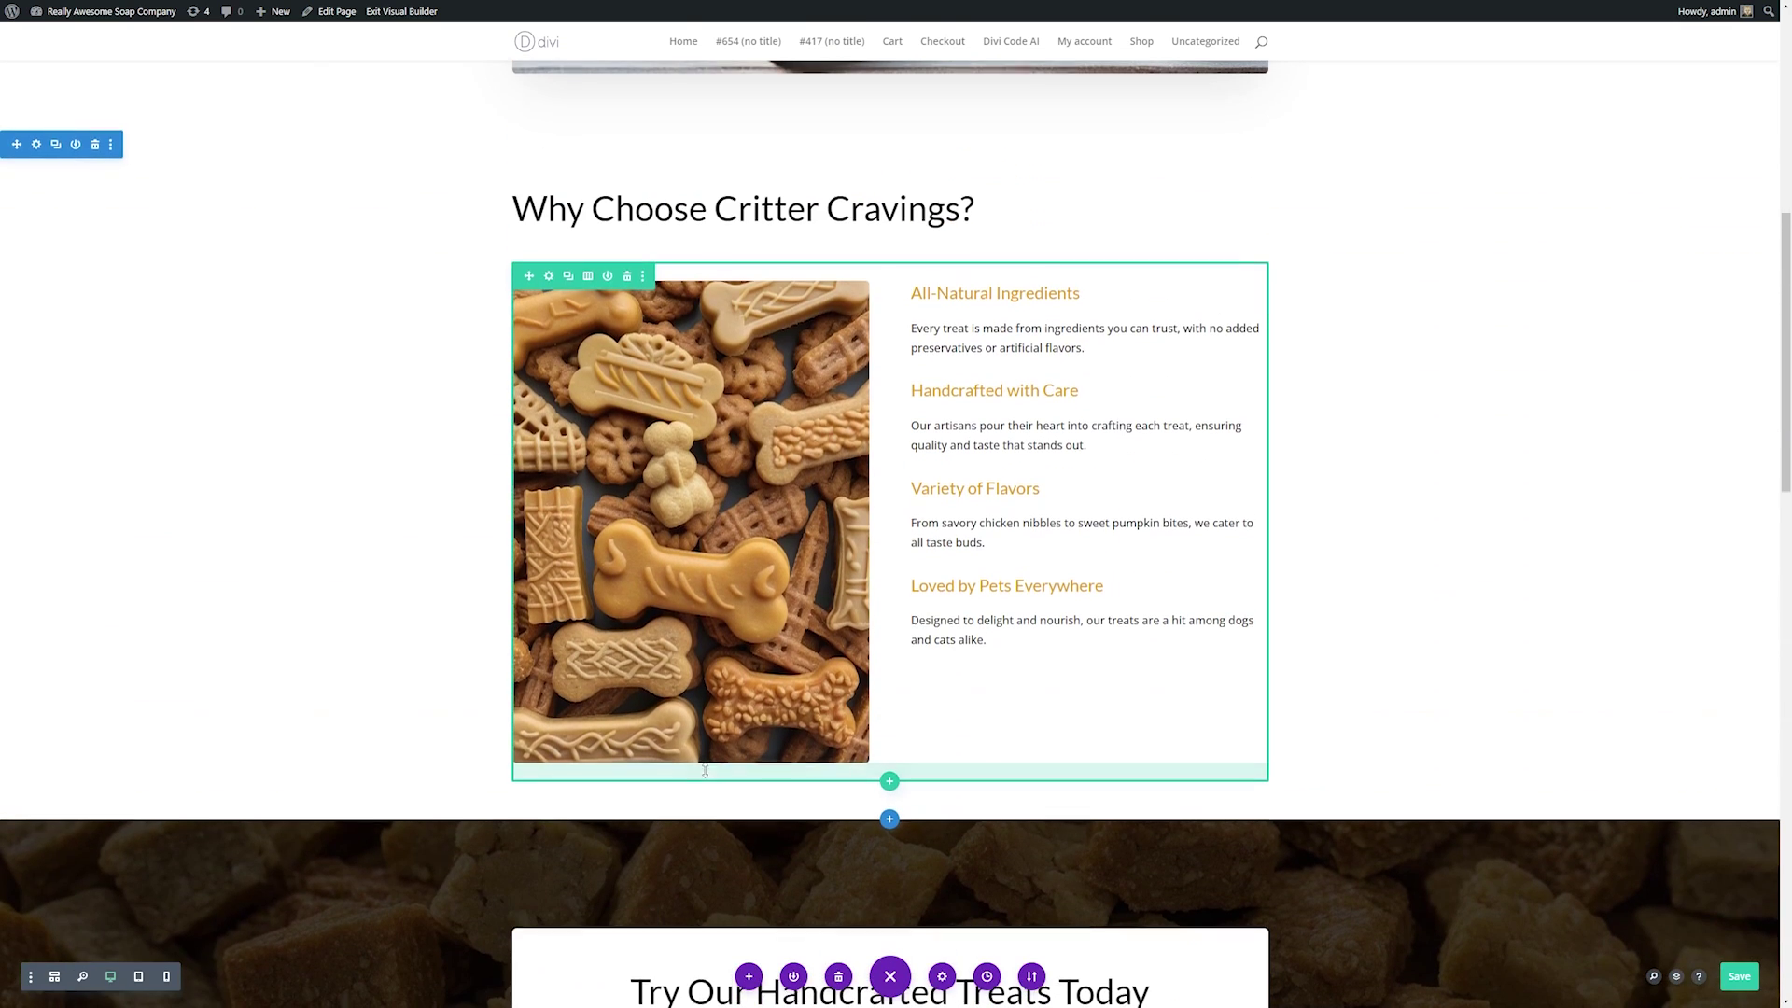
pyautogui.scroll(-7, 705, 770)
pyautogui.scroll(-9, 705, 770)
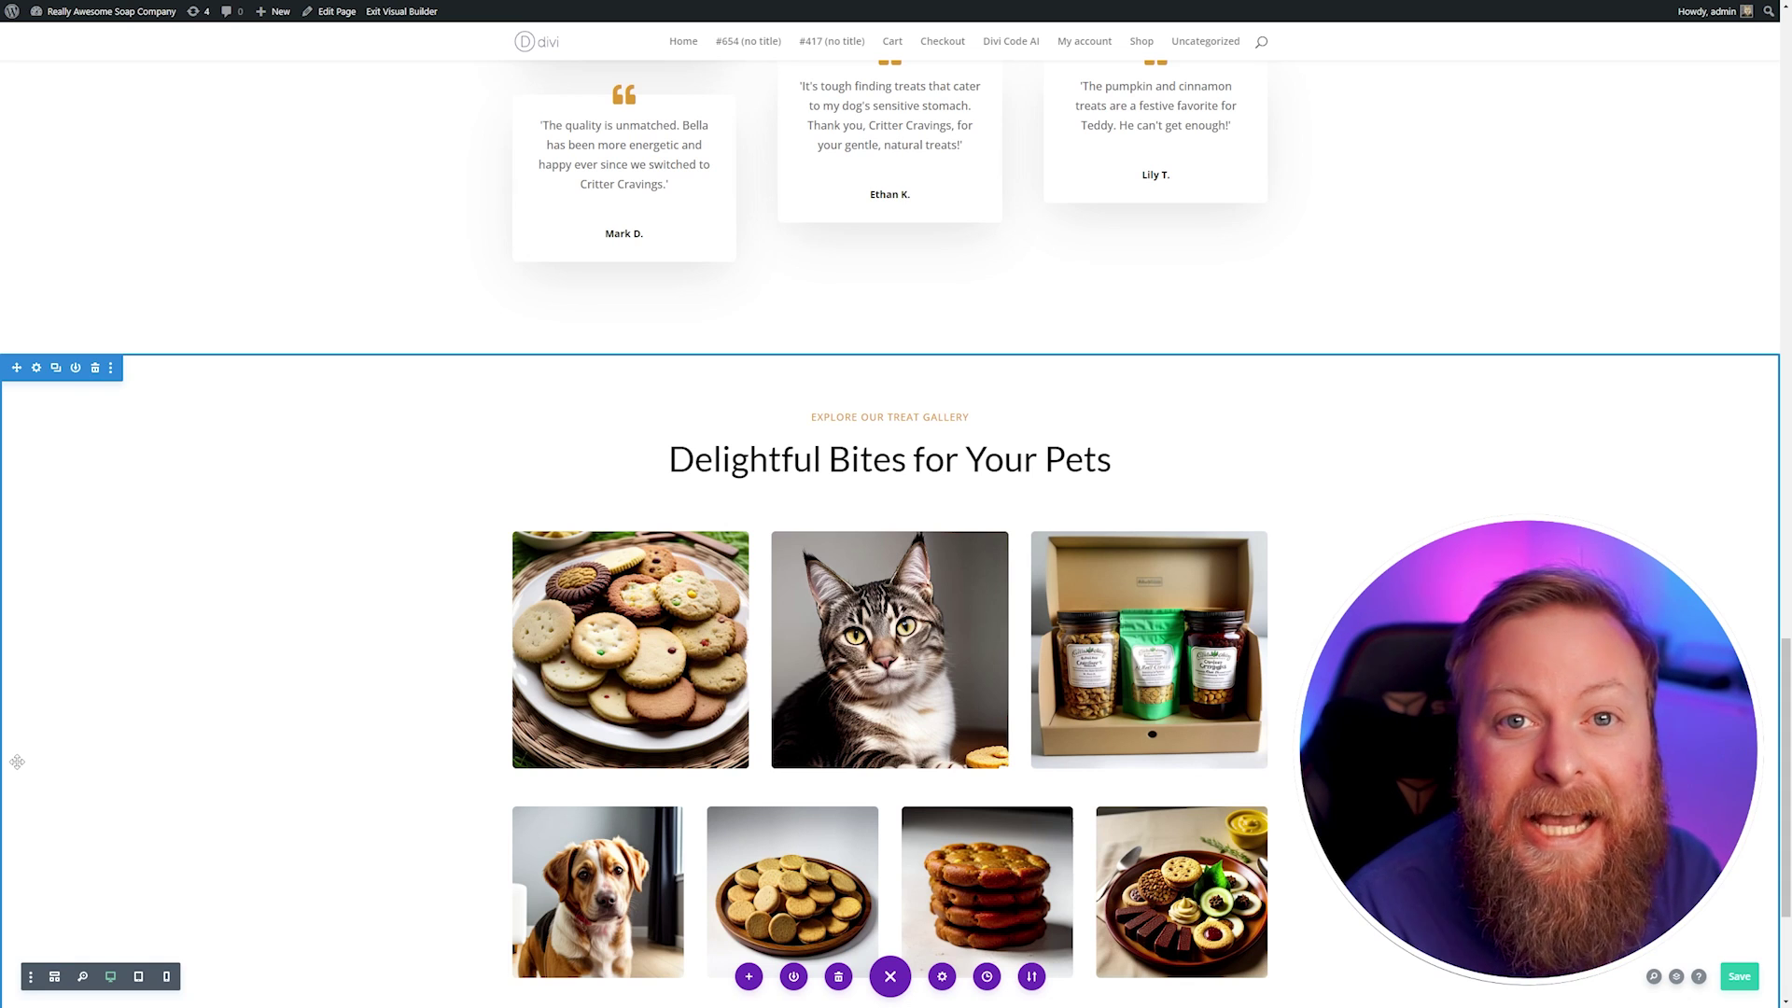
pyautogui.scroll(5, 808, 594)
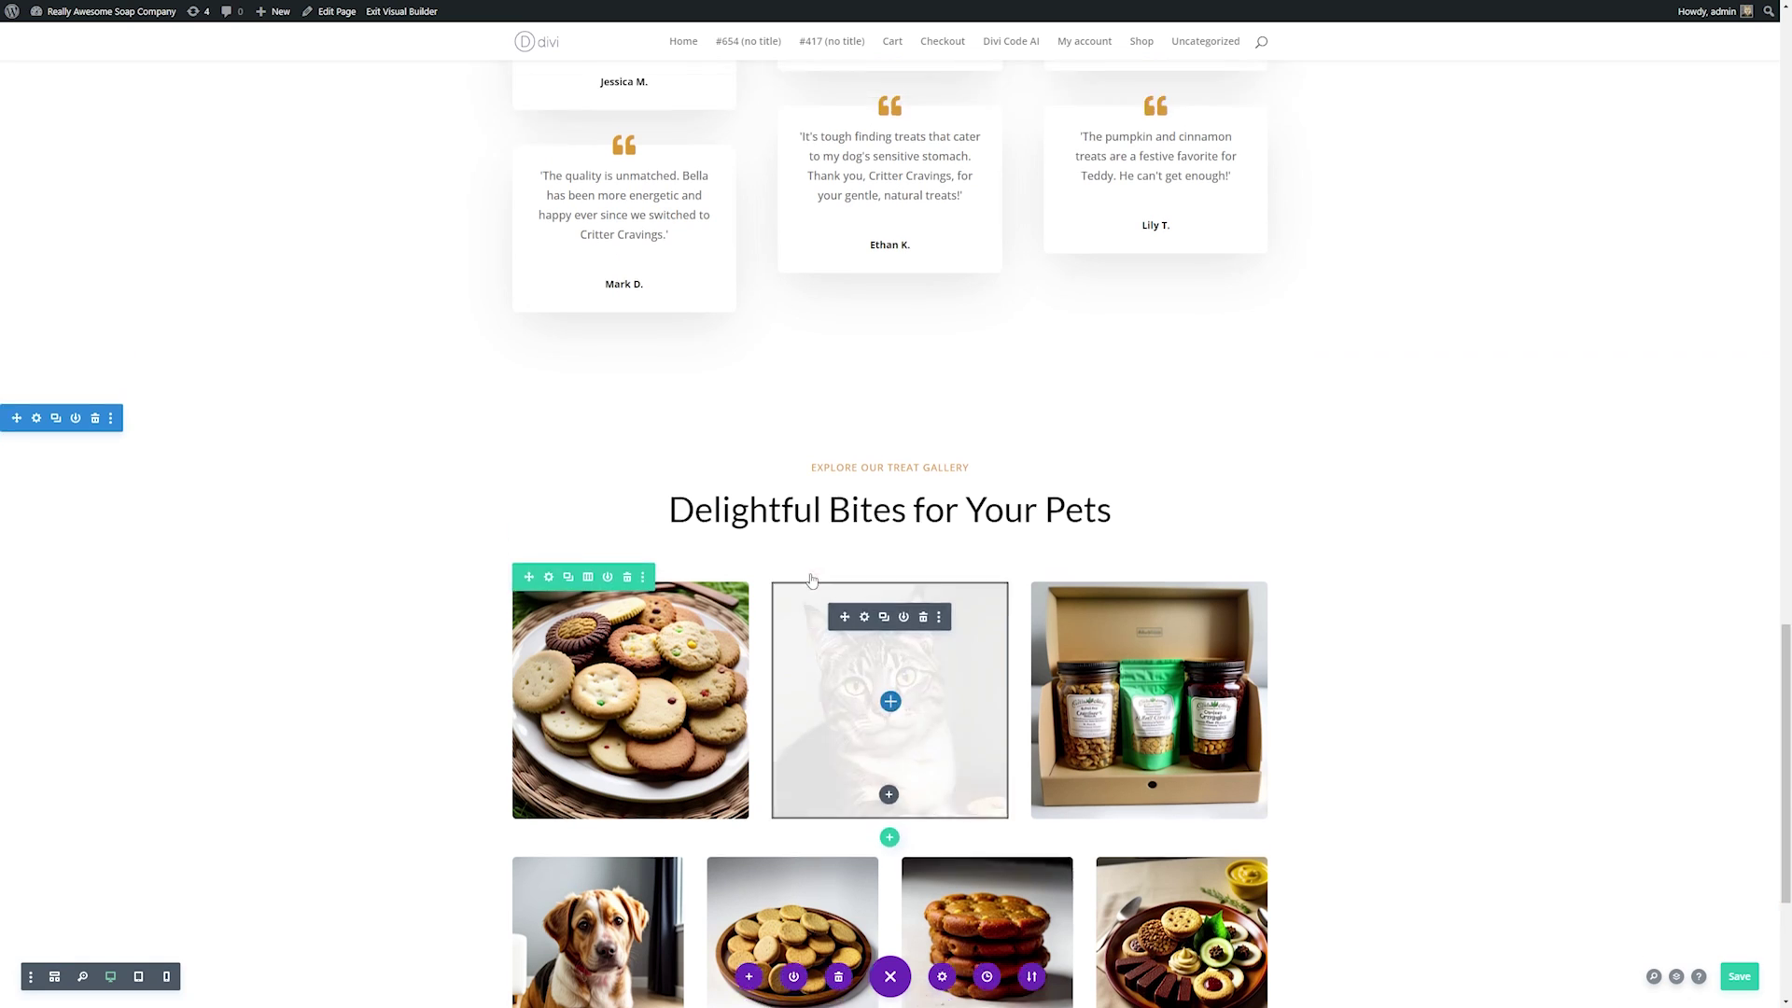
pyautogui.scroll(15, 808, 595)
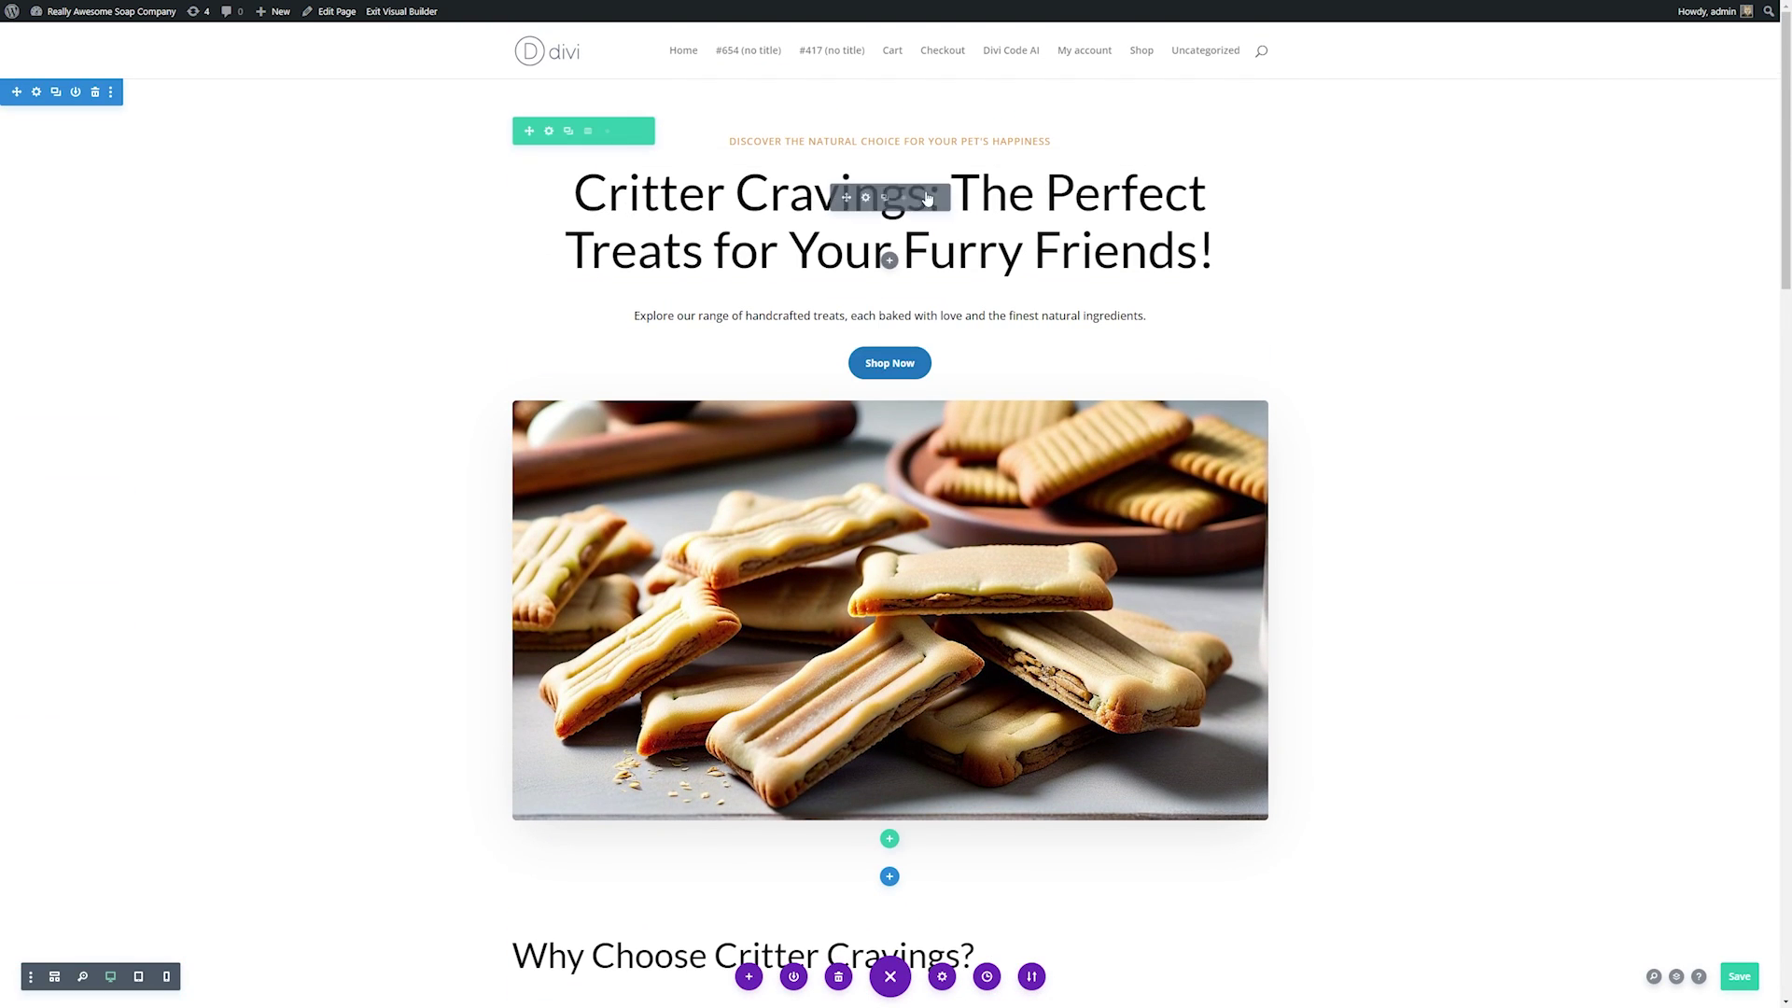
# In the heading's Advanced Custom CSS, ask Code With AI to 'give the headline a zoom effect.'
pyautogui.click(865, 199)
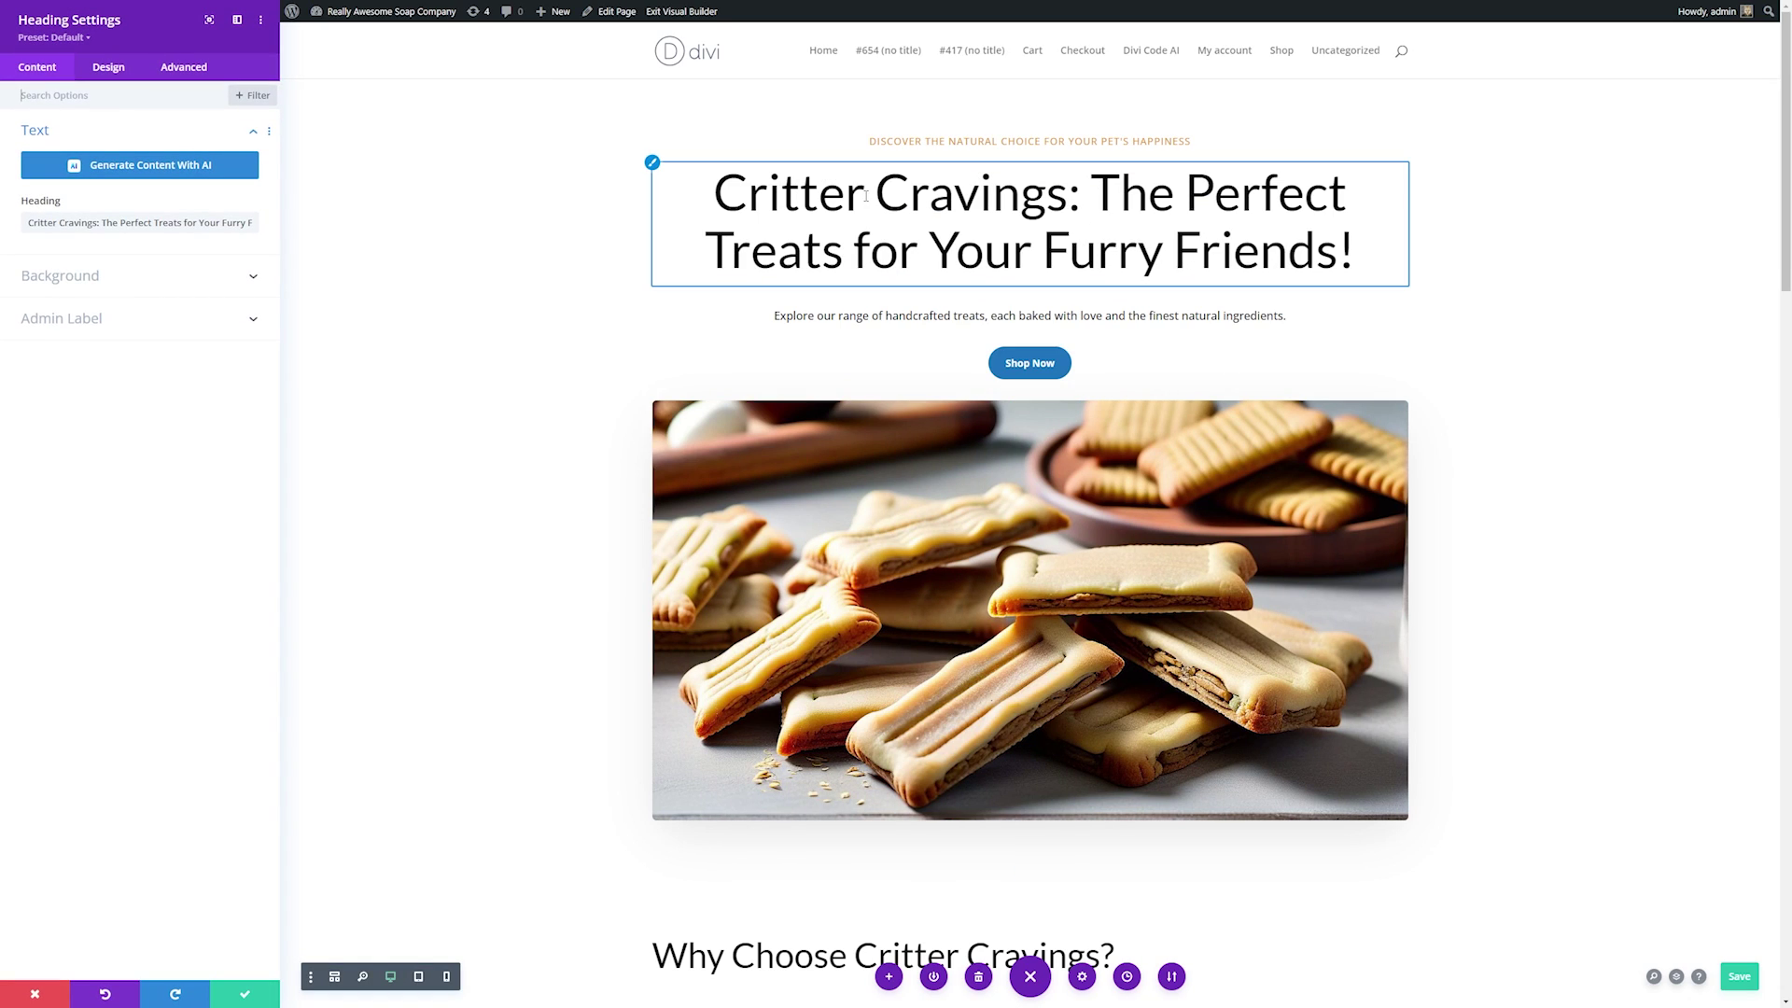
pyautogui.click(177, 71)
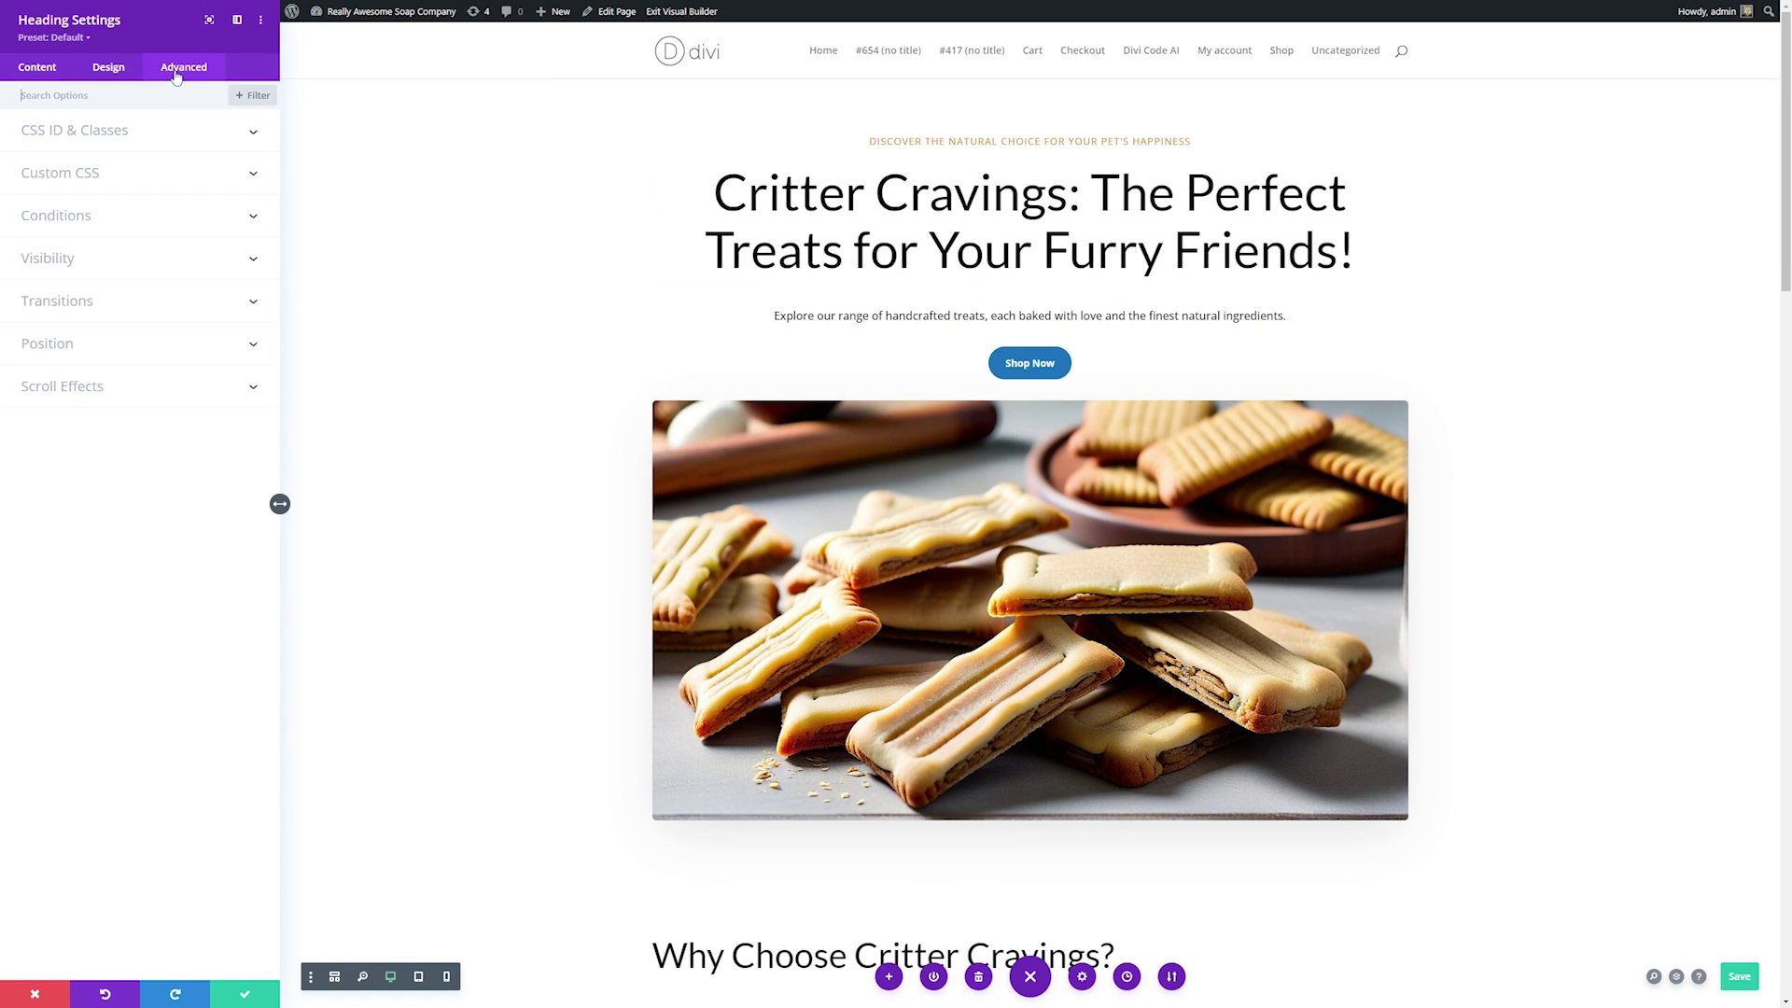
pyautogui.click(142, 176)
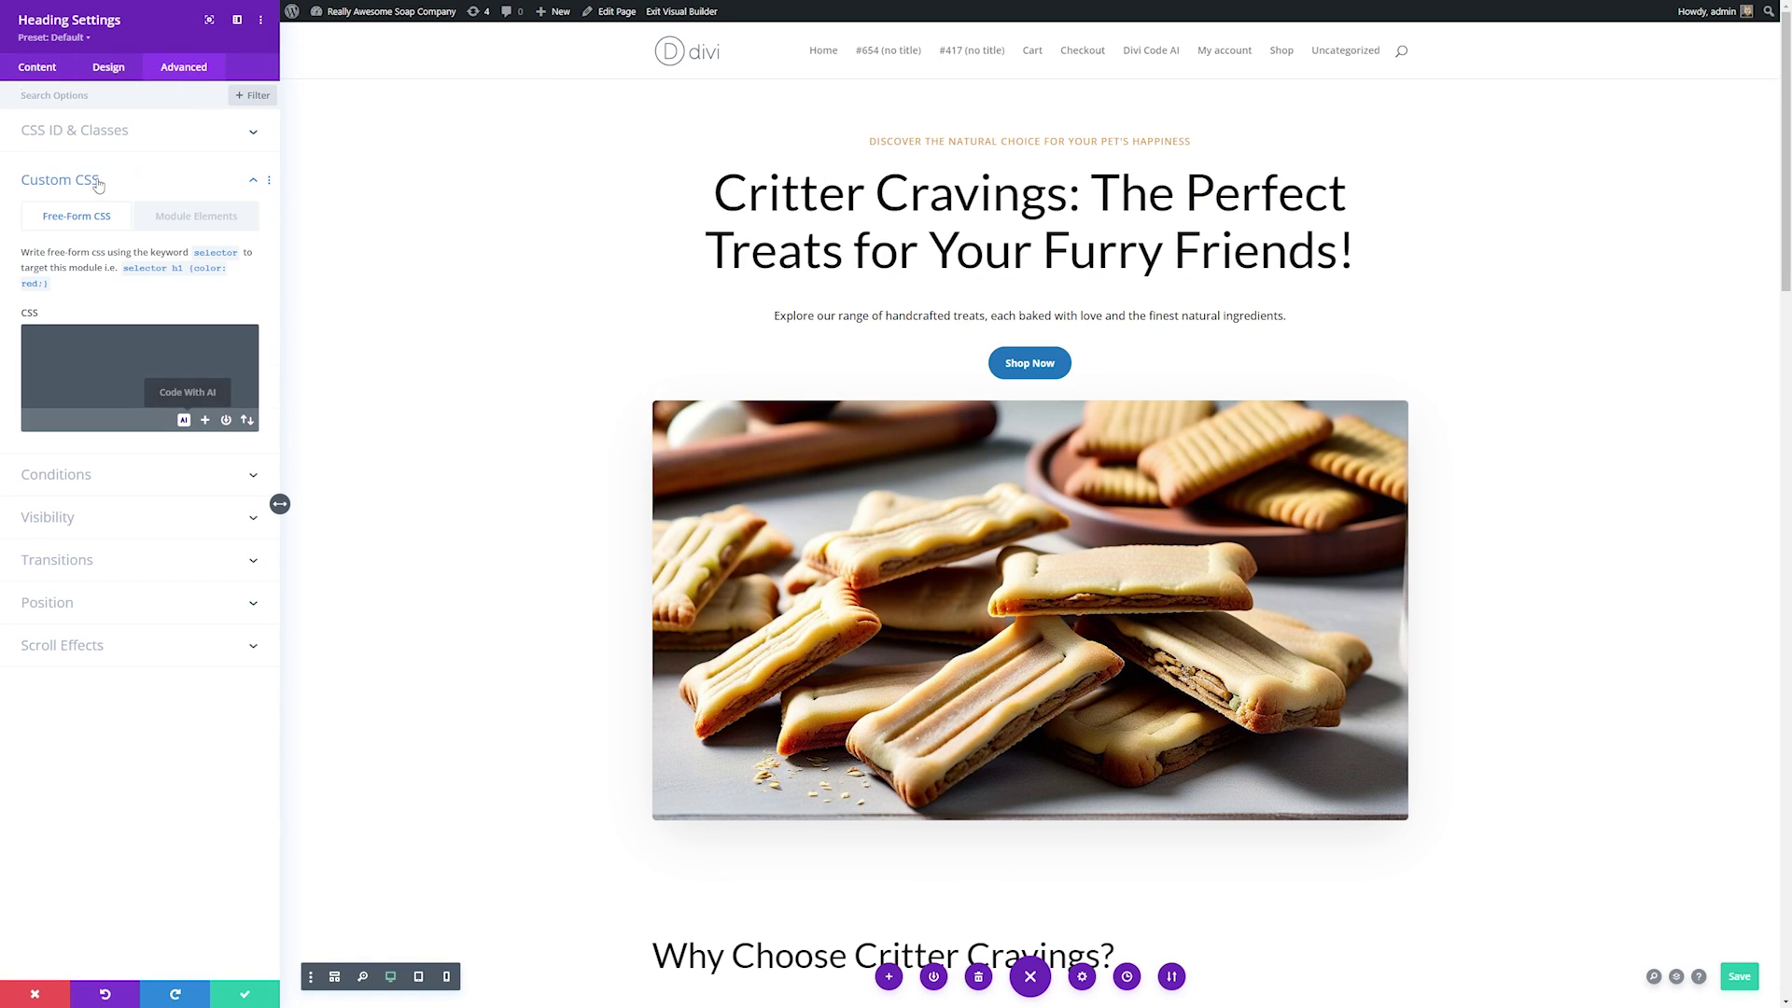
pyautogui.click(183, 422)
pyautogui.moveTo(1228, 497); pyautogui.dragTo(988, 300)
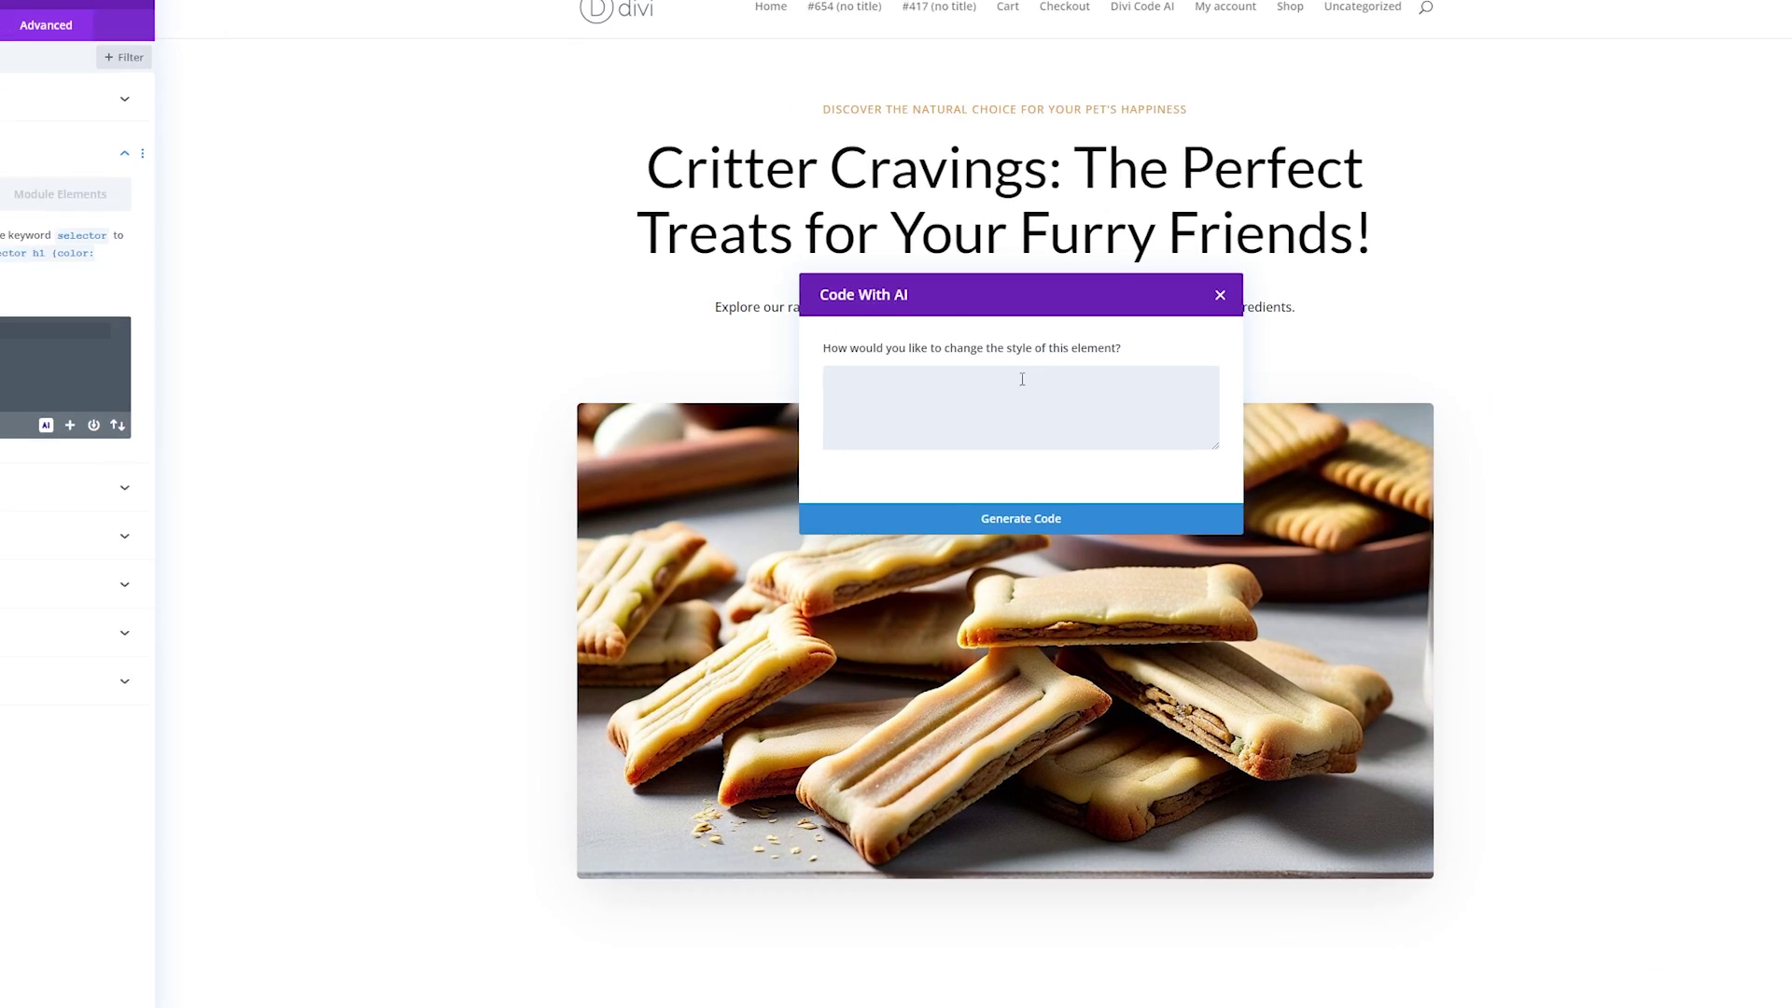
pyautogui.click(1000, 406)
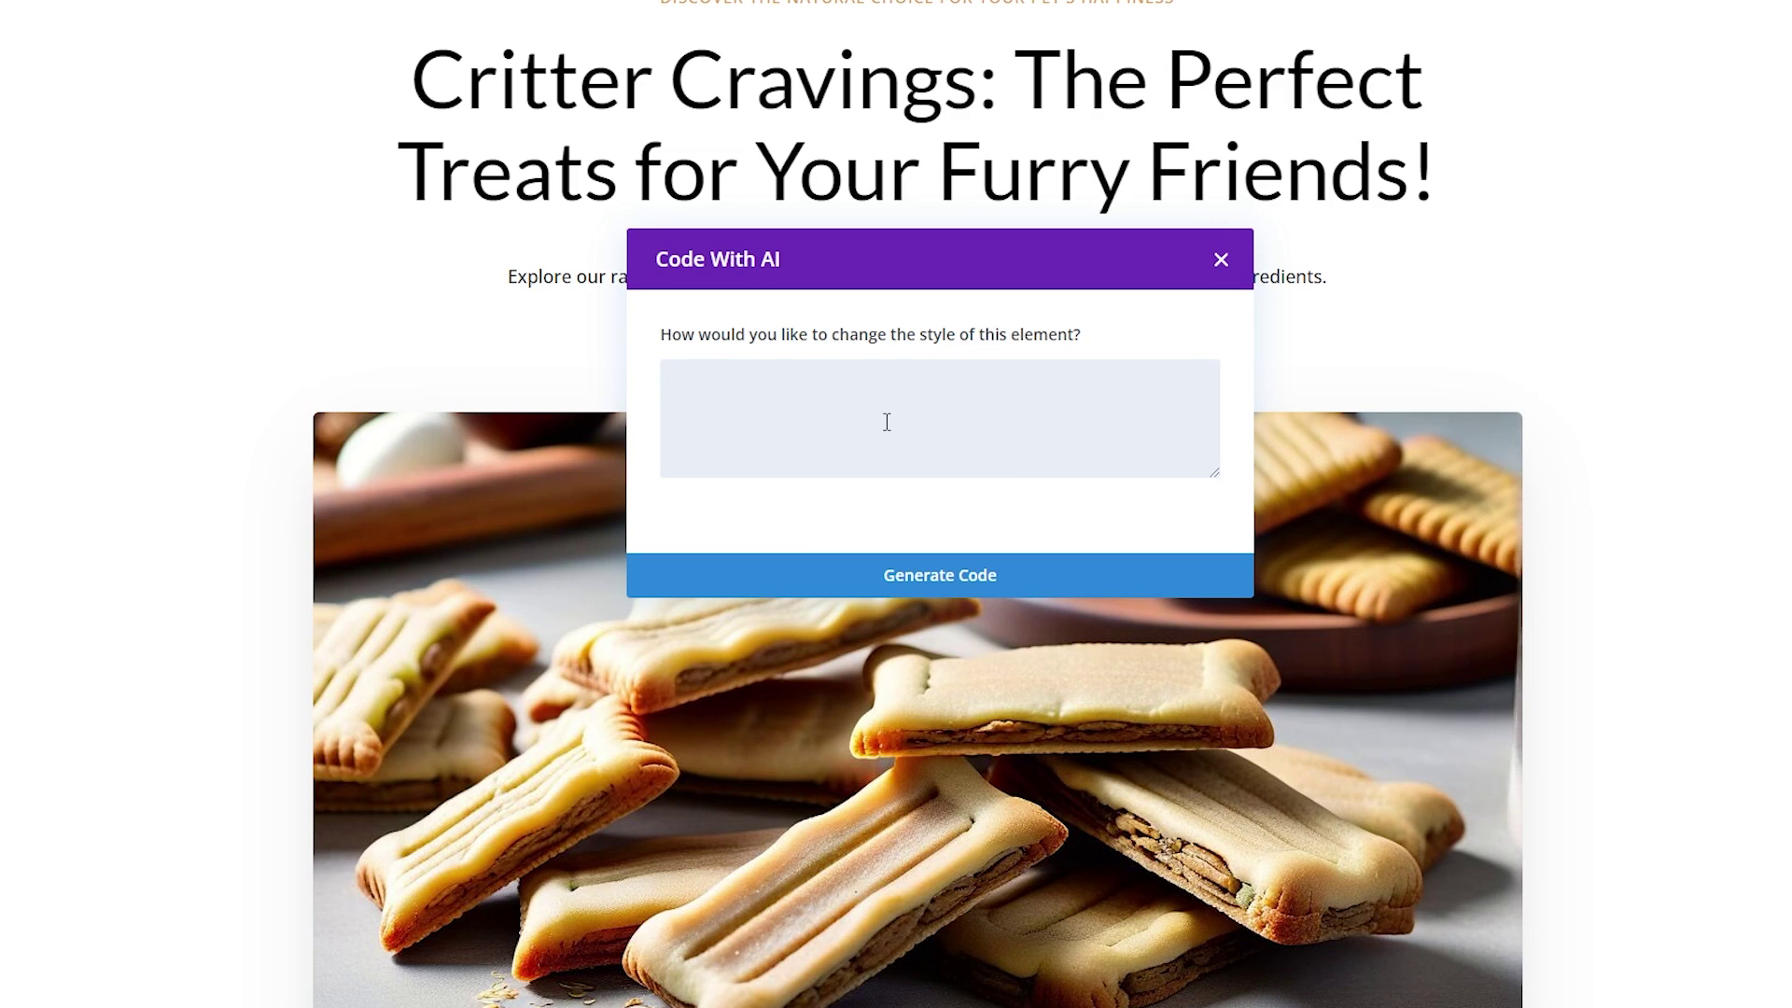
pyautogui.write('give the headline a zoom effect.')
pyautogui.hotkey('ctrl', 'a')
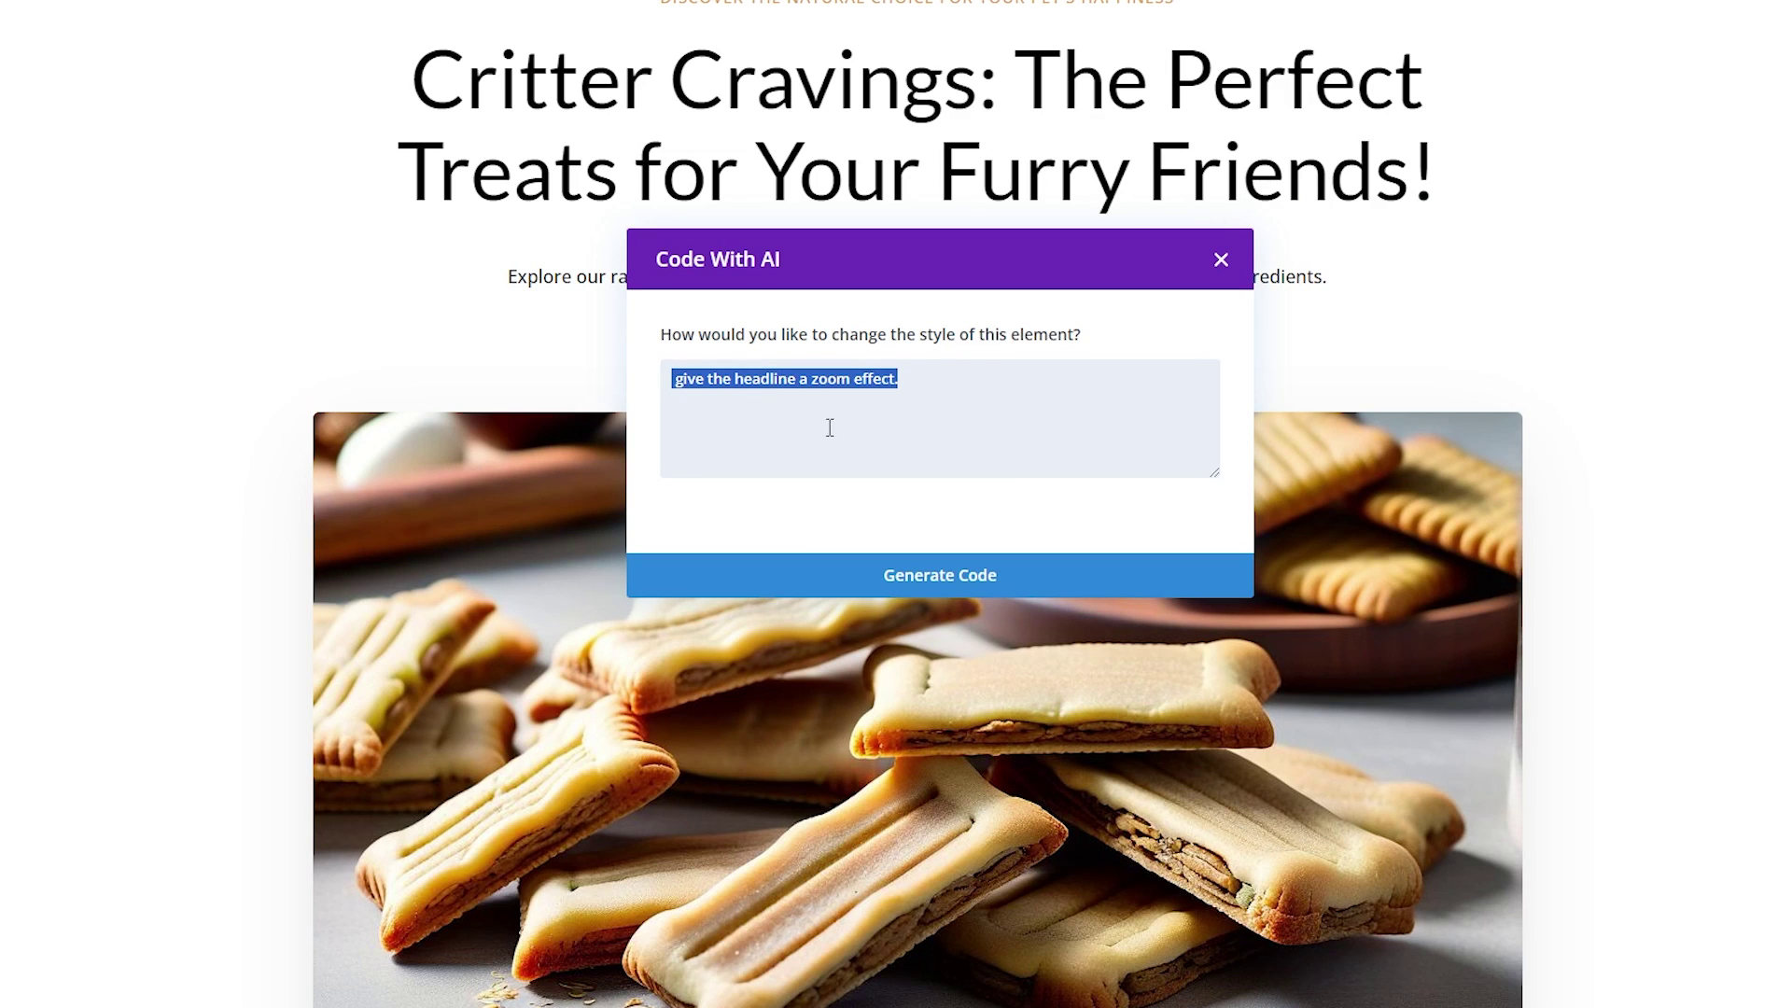
# Generate the looping scale 1–1.1 zoom CSS, apply it to the heading, and save
pyautogui.click(1003, 579)
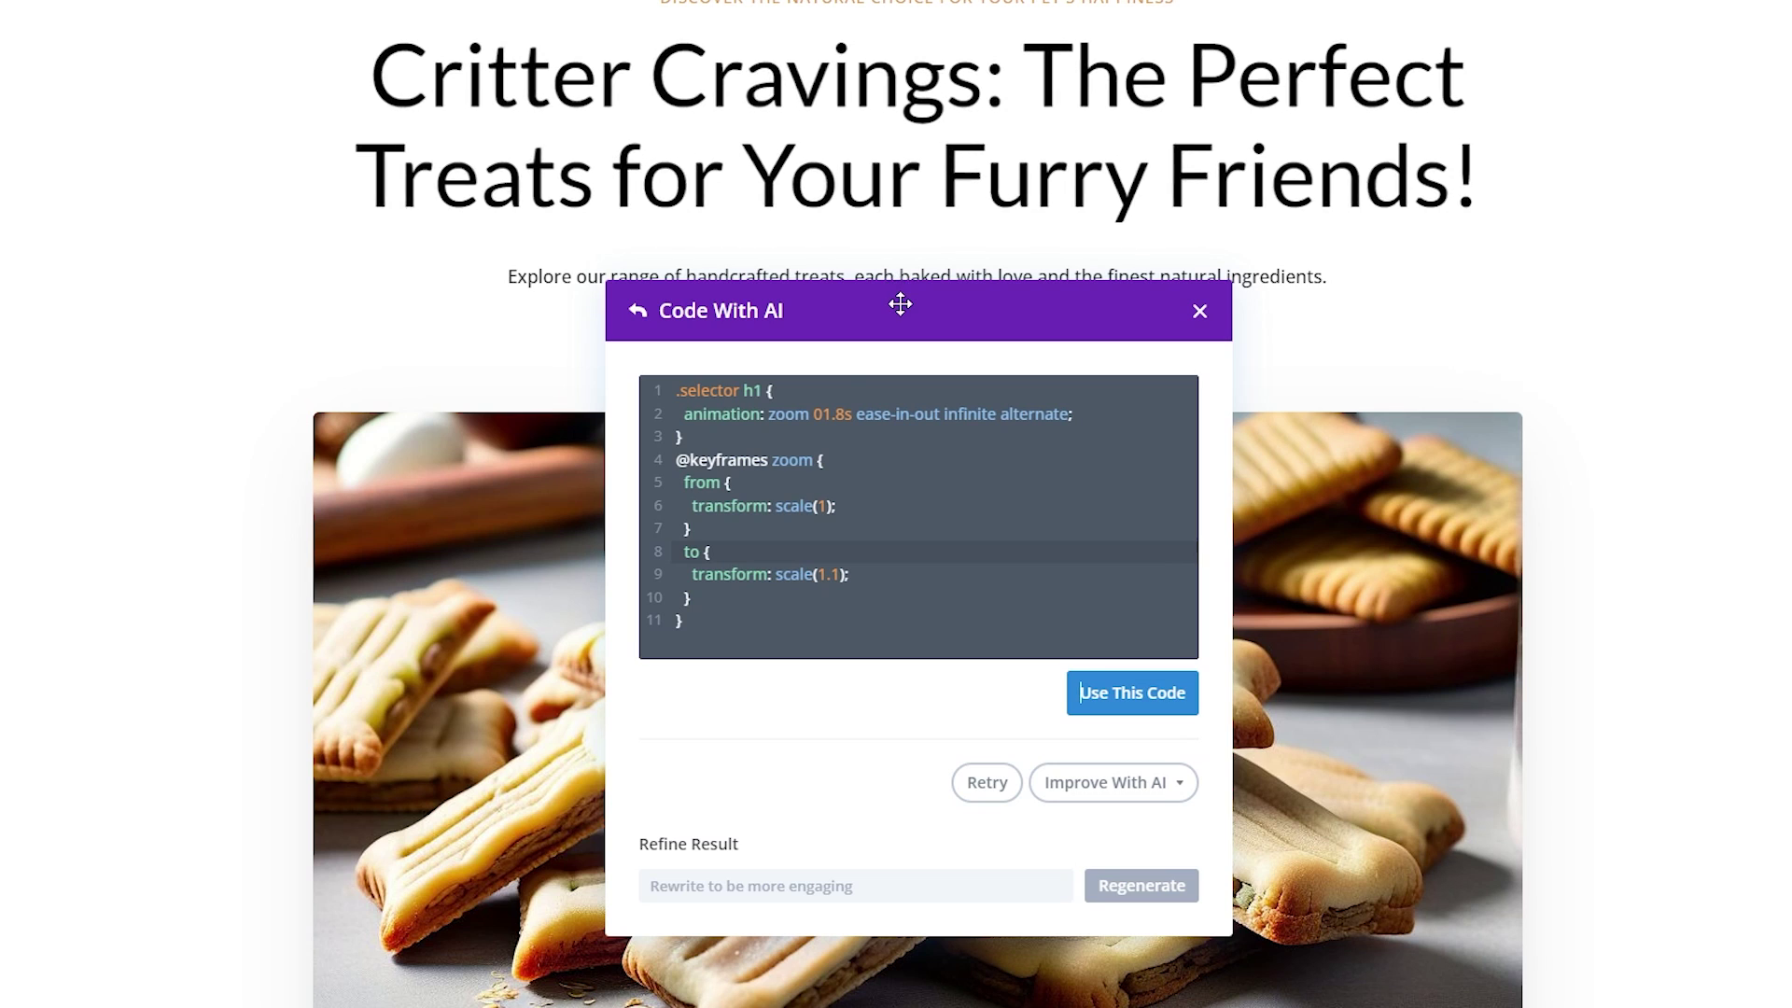
pyautogui.moveTo(758, 641); pyautogui.dragTo(938, 414)
pyautogui.click(806, 547)
pyautogui.click(825, 469)
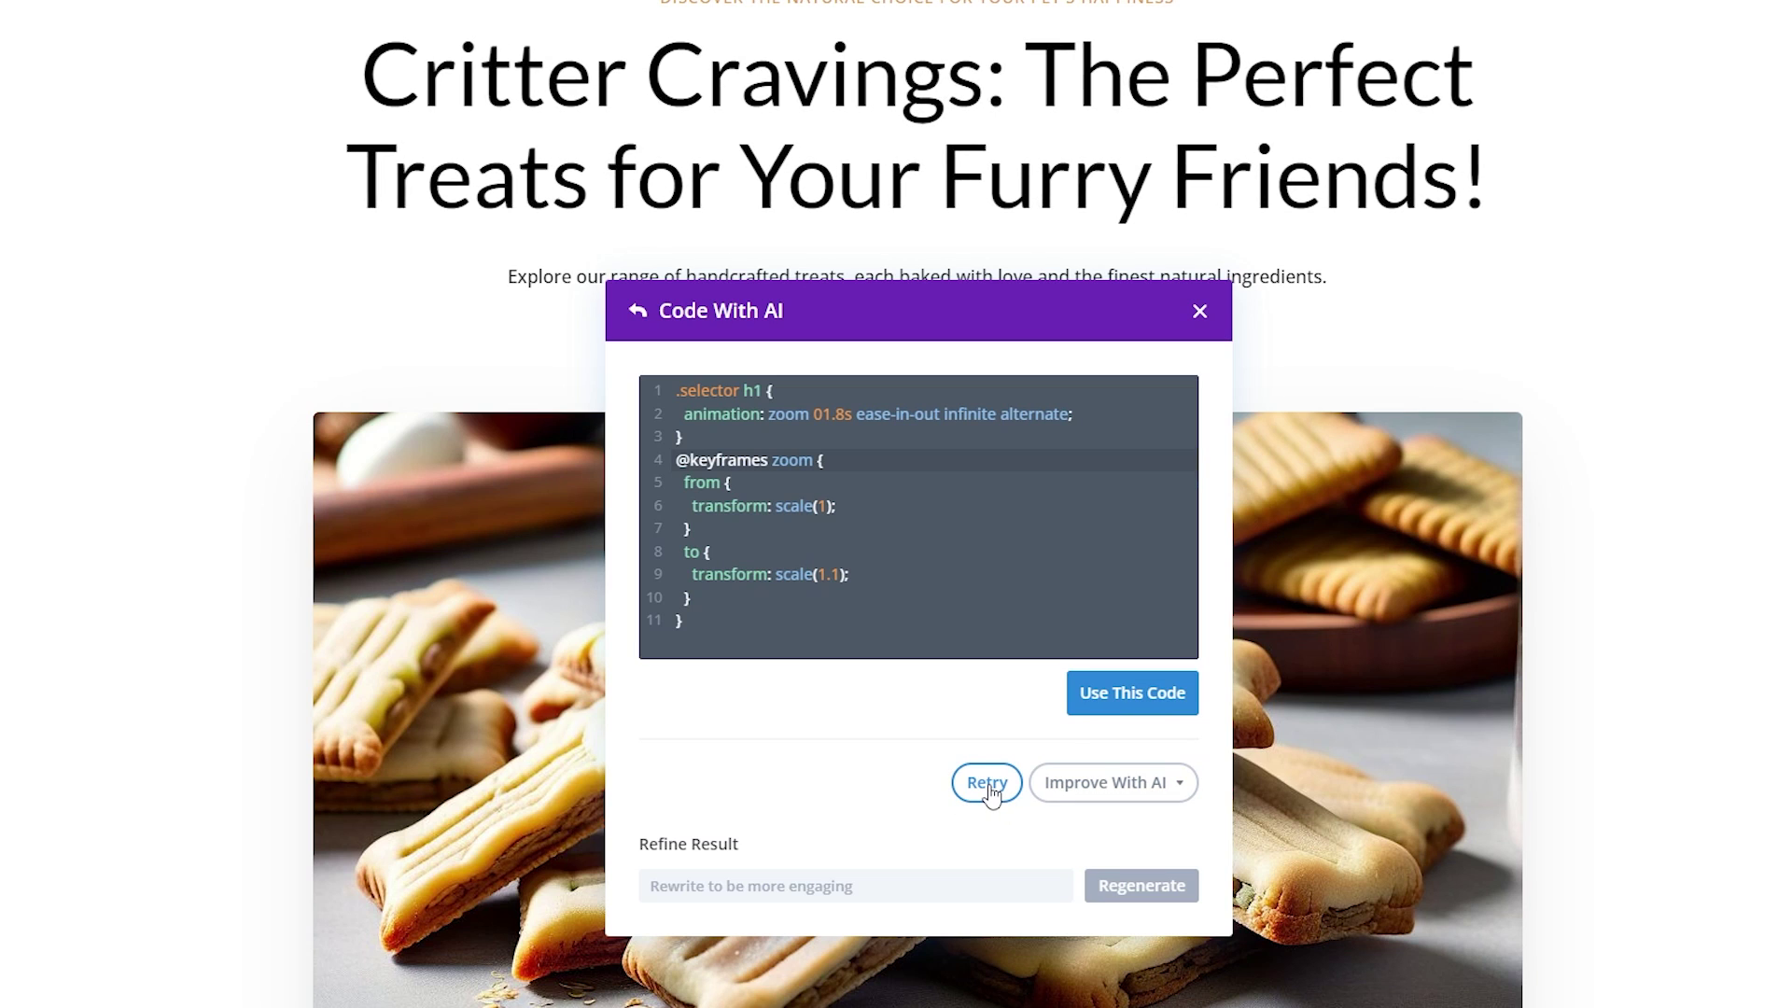
pyautogui.click(1130, 702)
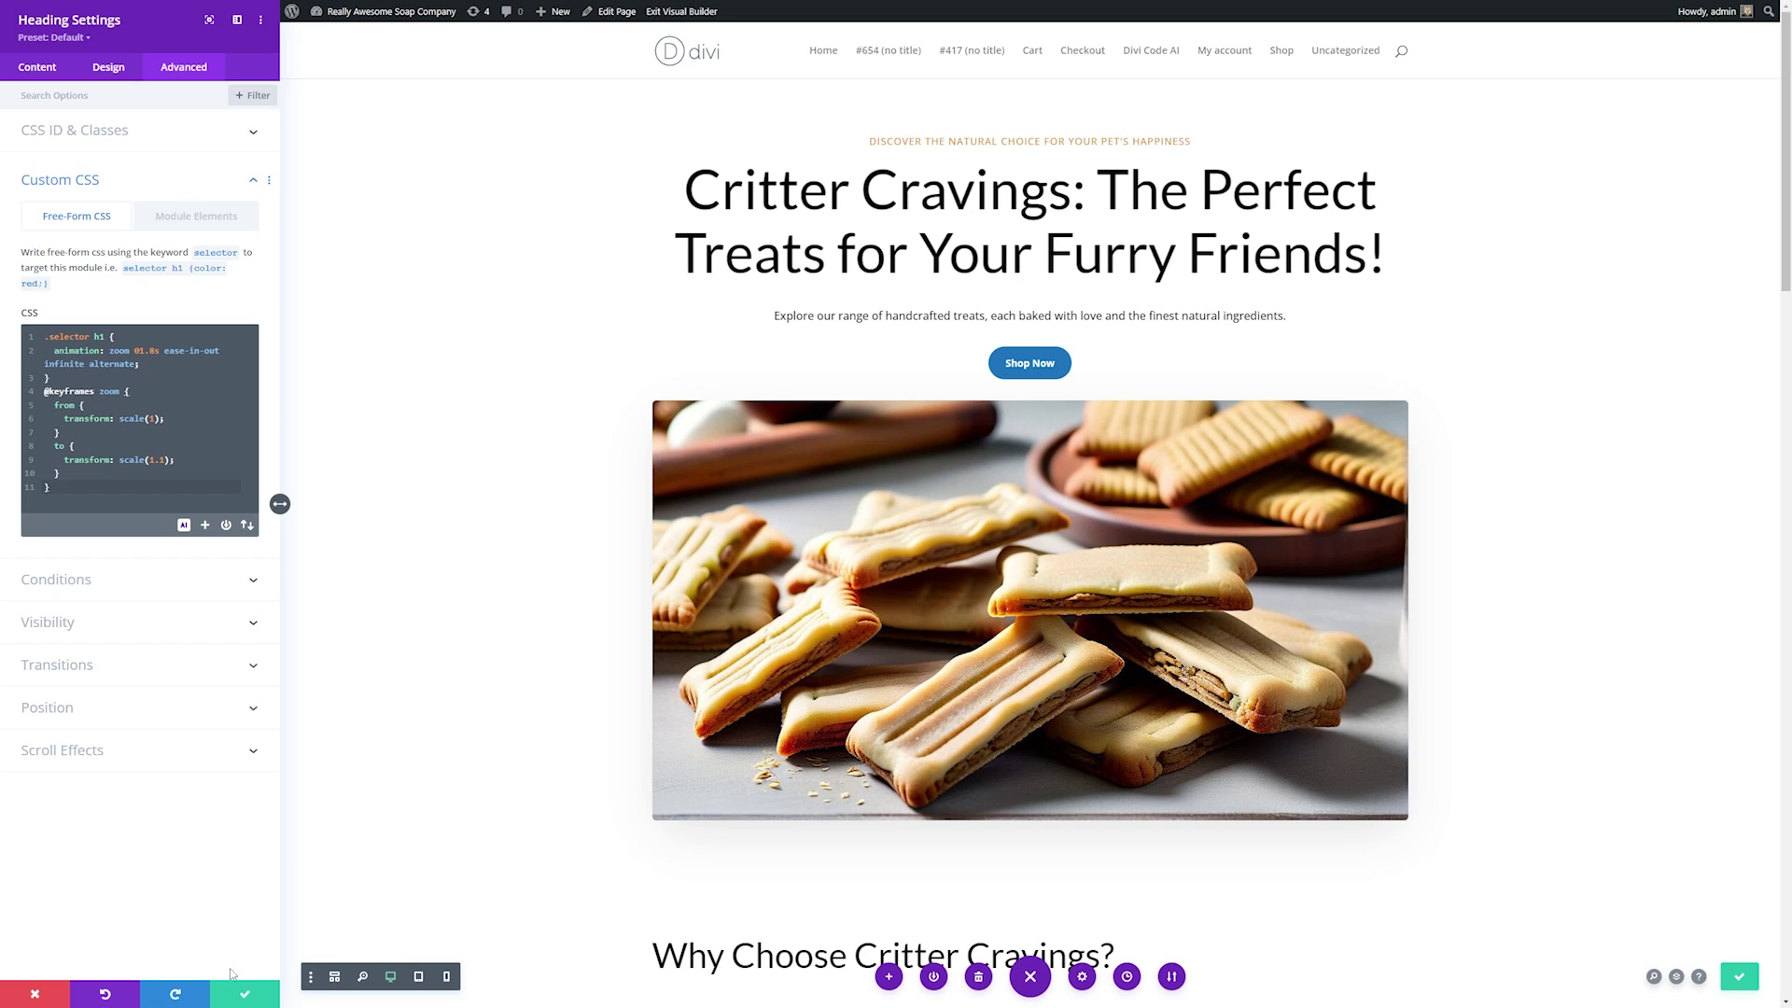
pyautogui.click(239, 991)
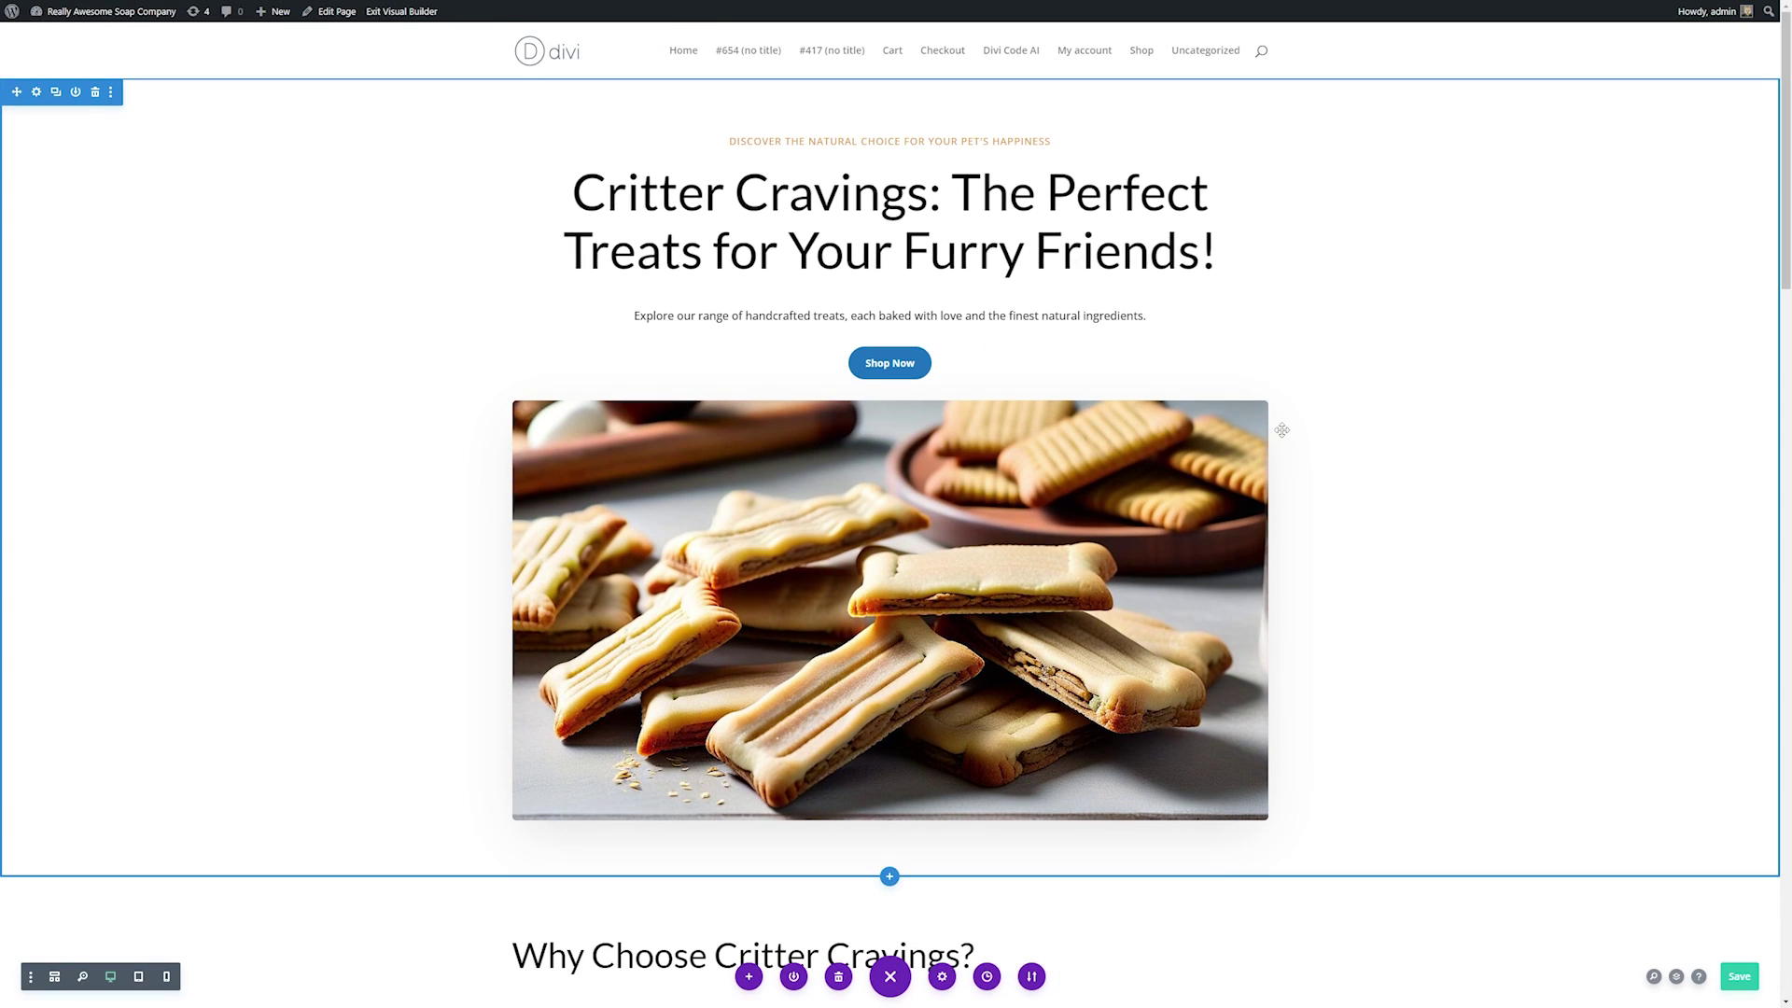
pyautogui.scroll(-3, 933, 466)
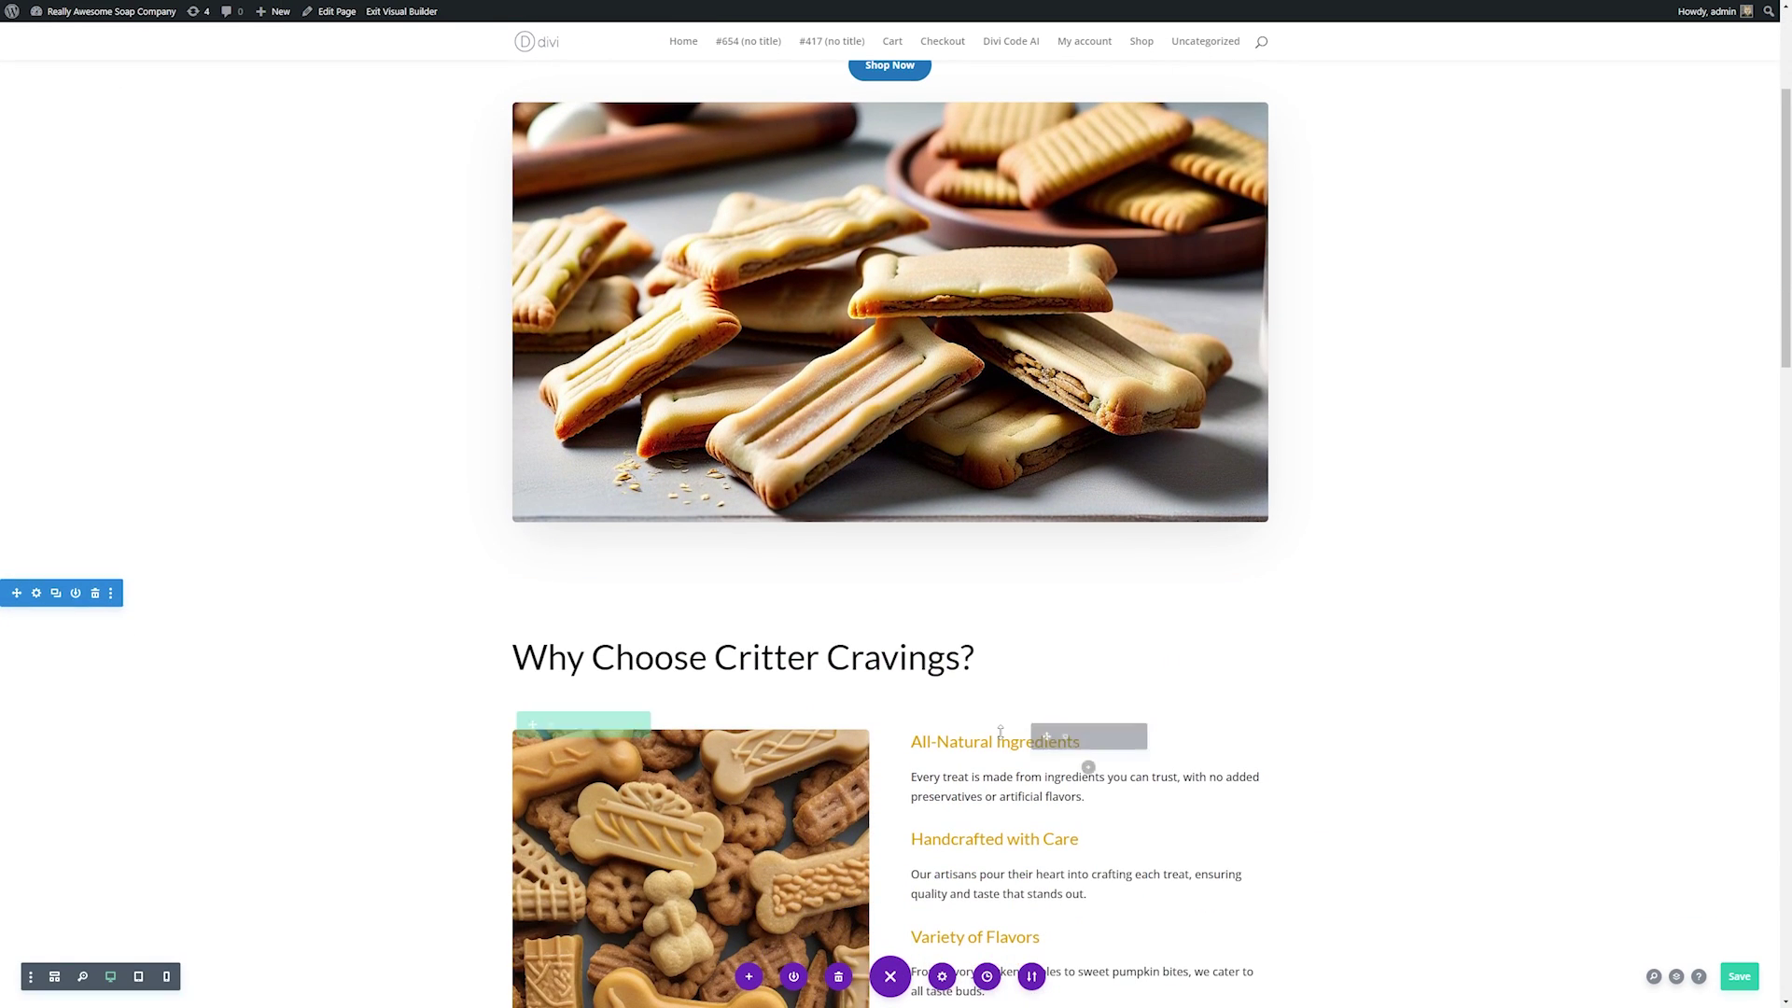
pyautogui.scroll(-6, 1000, 731)
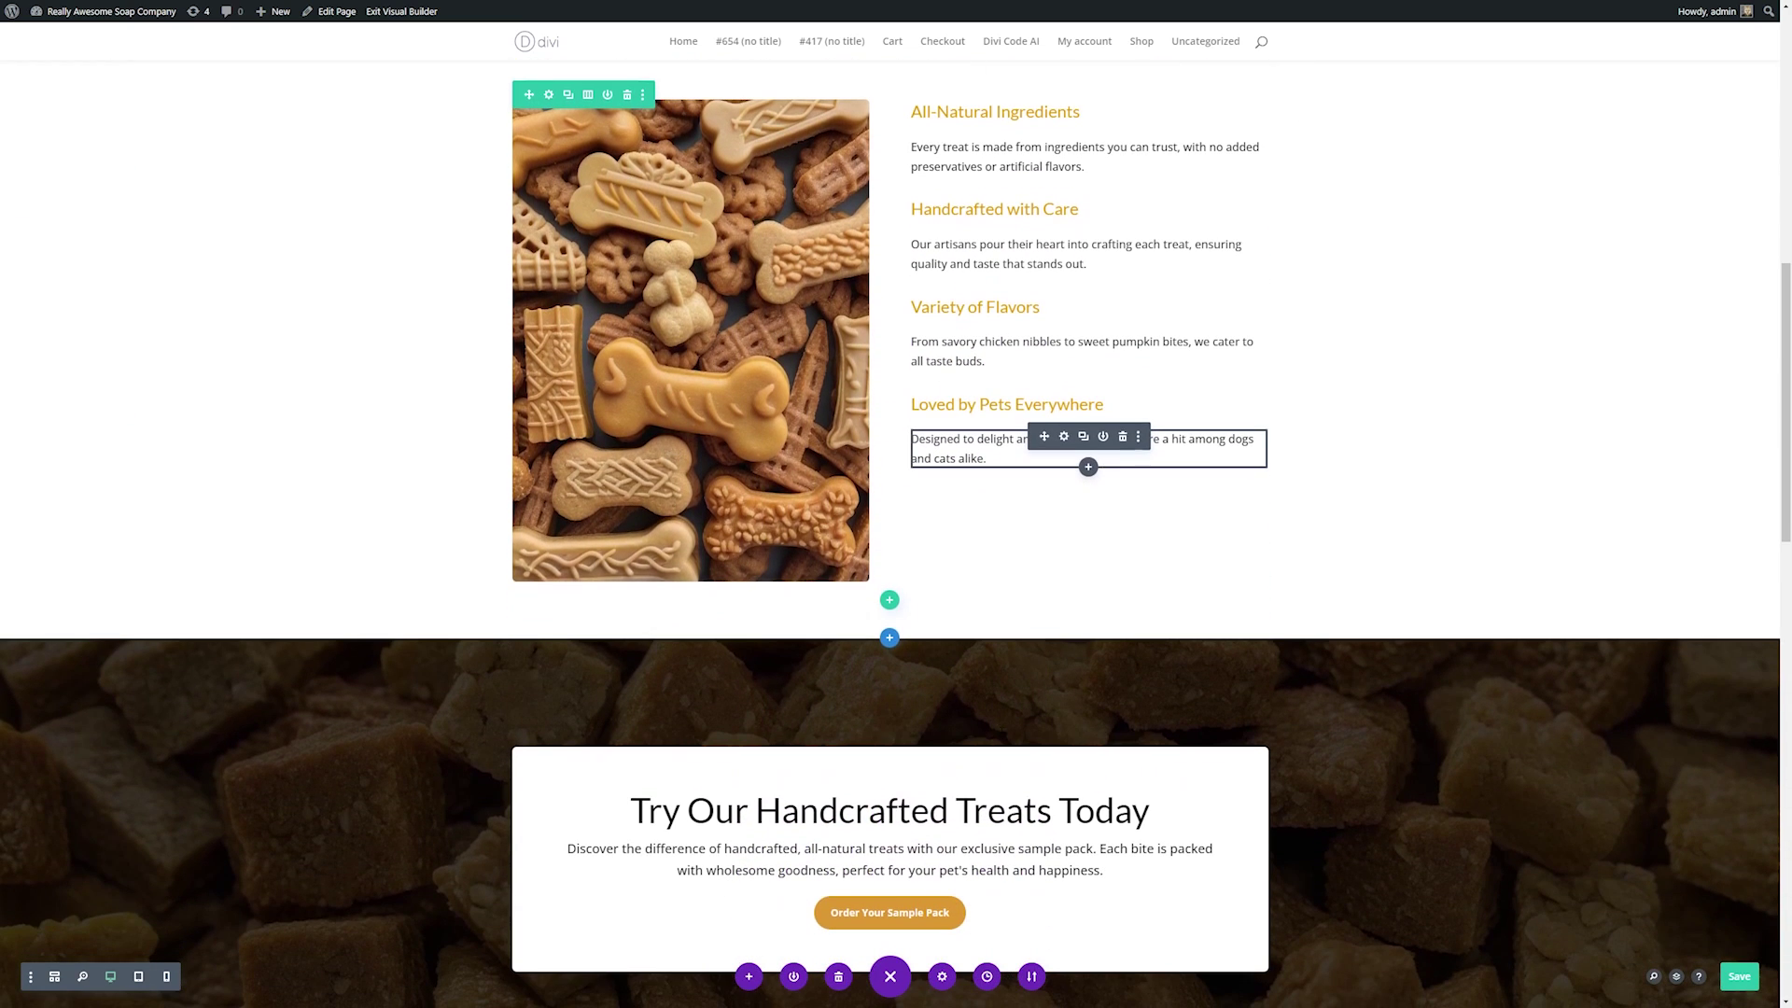
pyautogui.scroll(-5, 1001, 733)
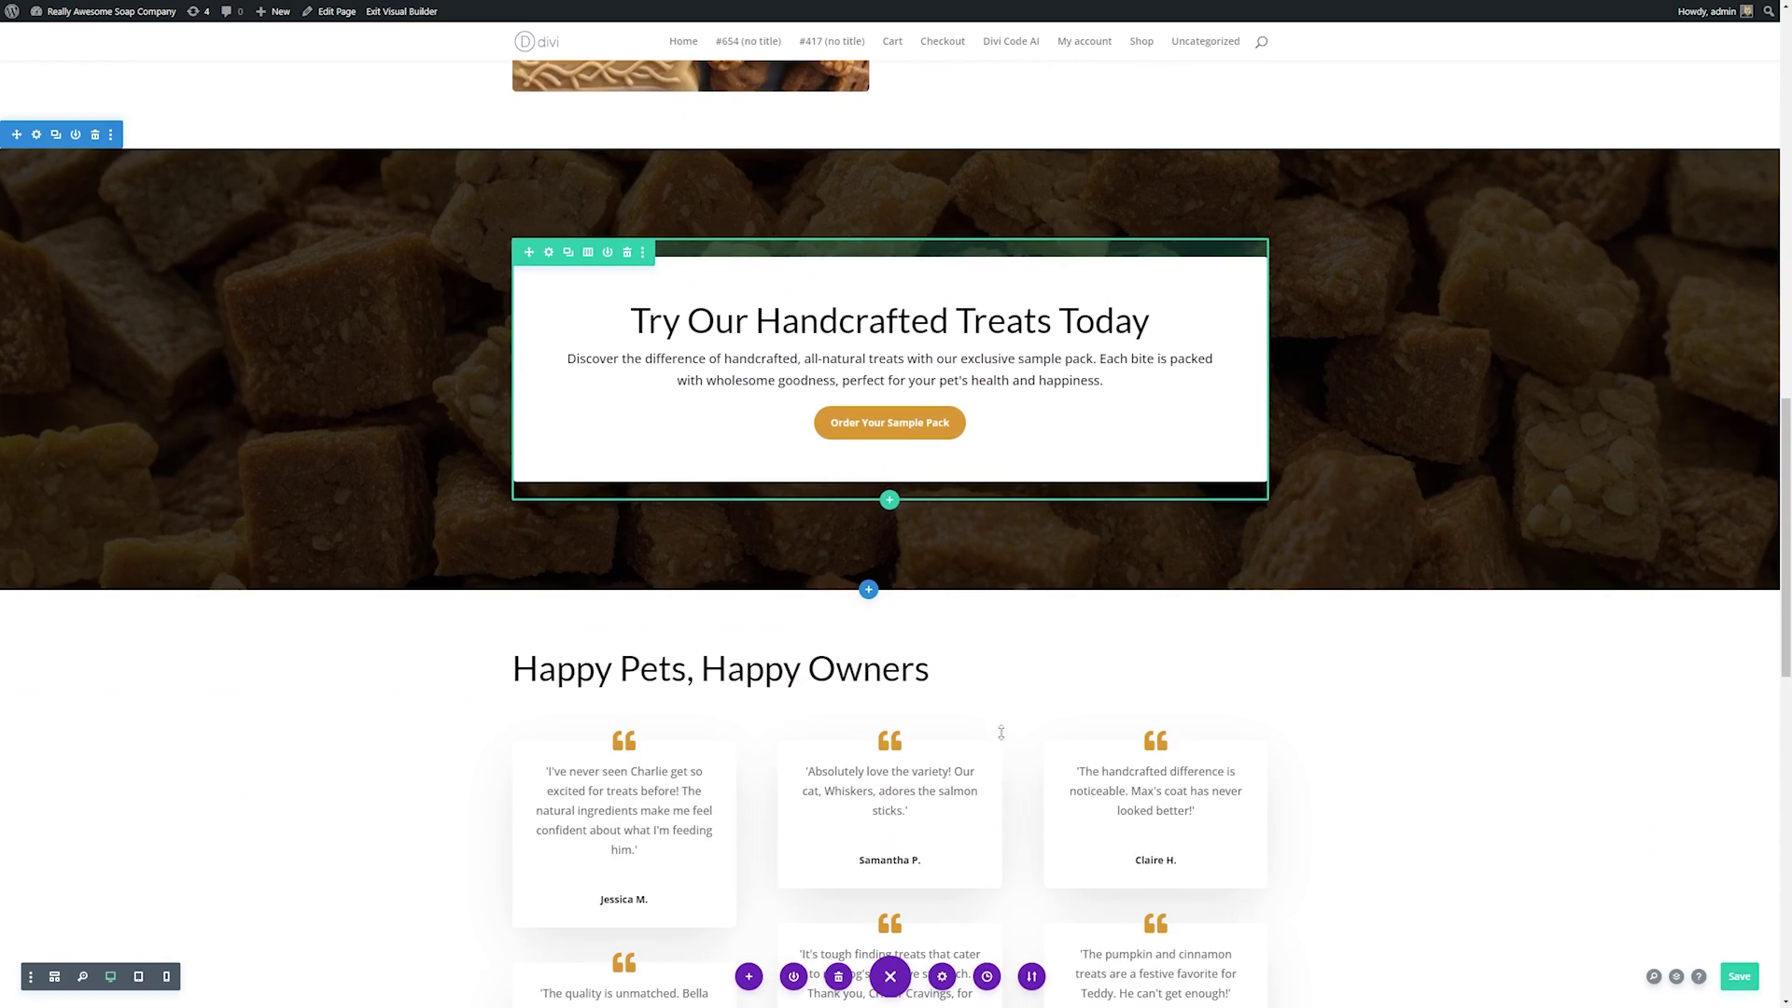
pyautogui.scroll(-10, 1001, 733)
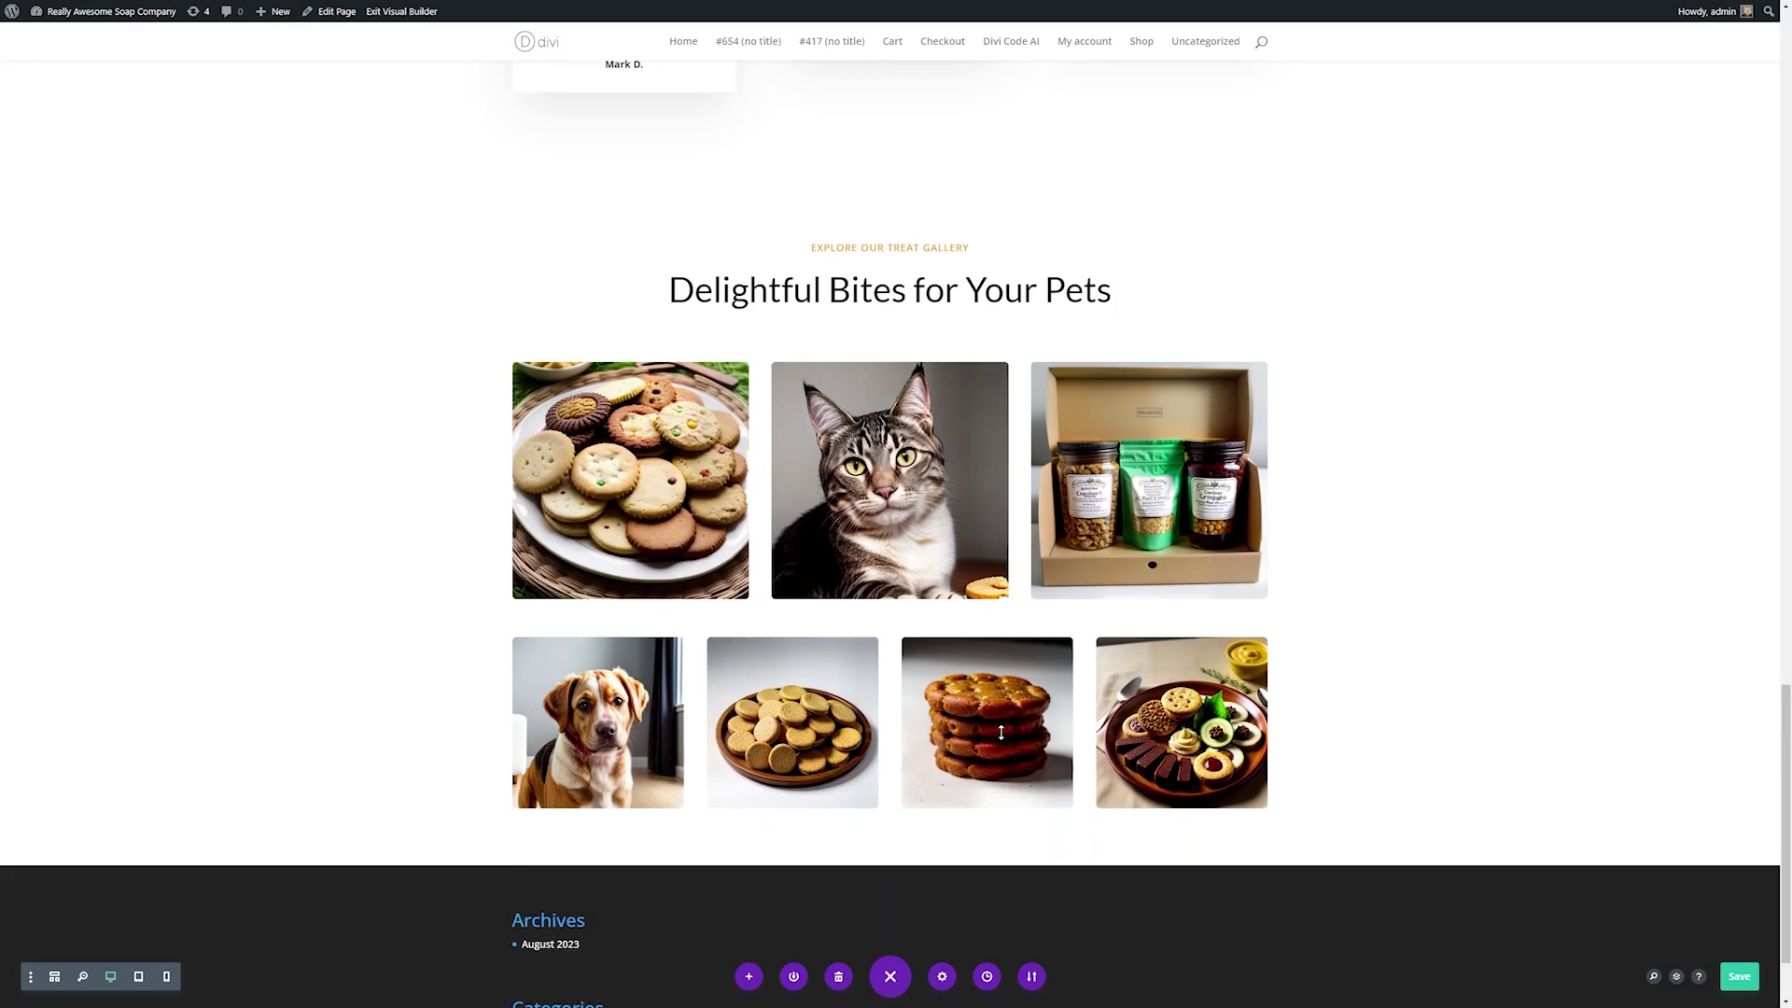